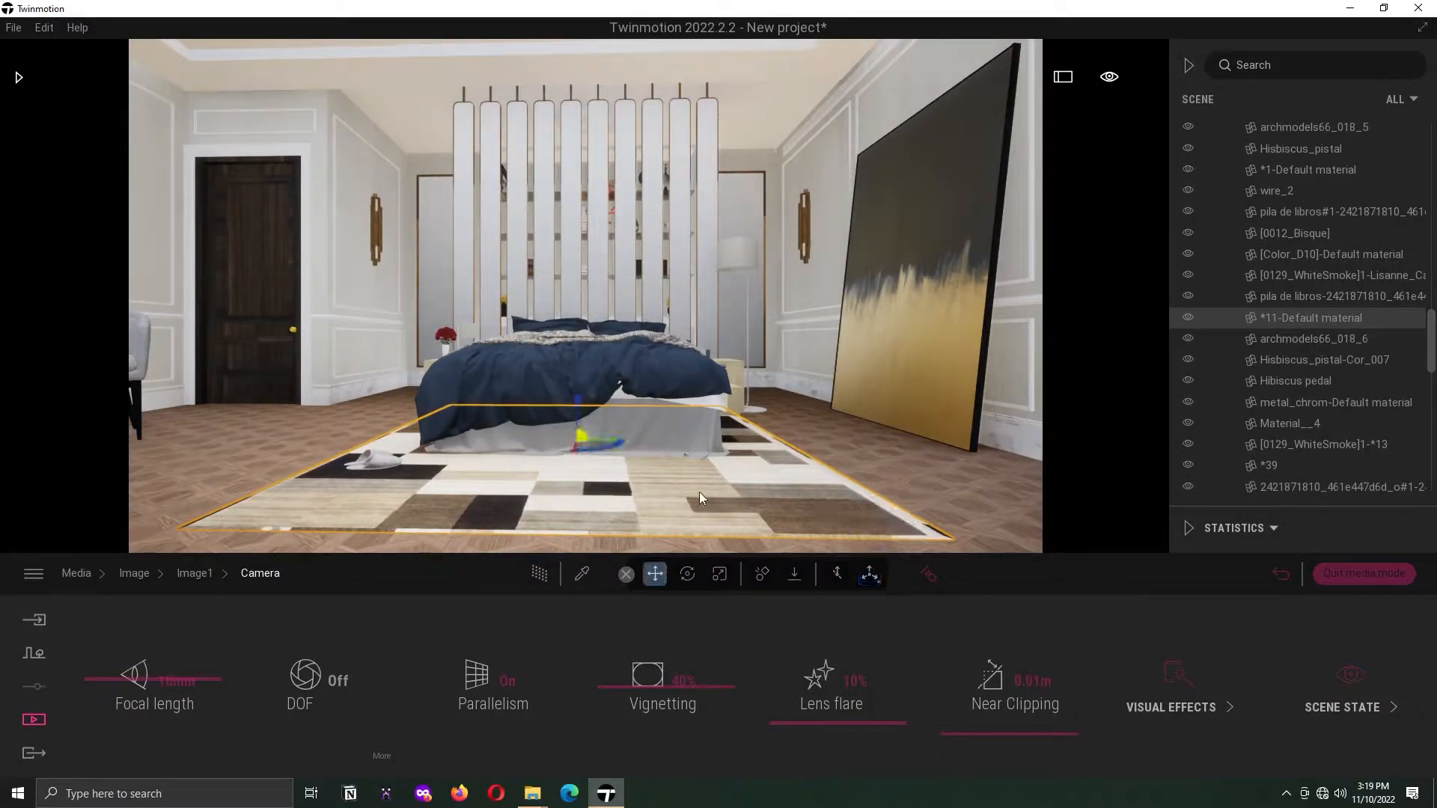
- Apply the Mirror glass material to the vertical slat panels behind the bed
{"action": "left_click", "coordinate": [928, 574]}
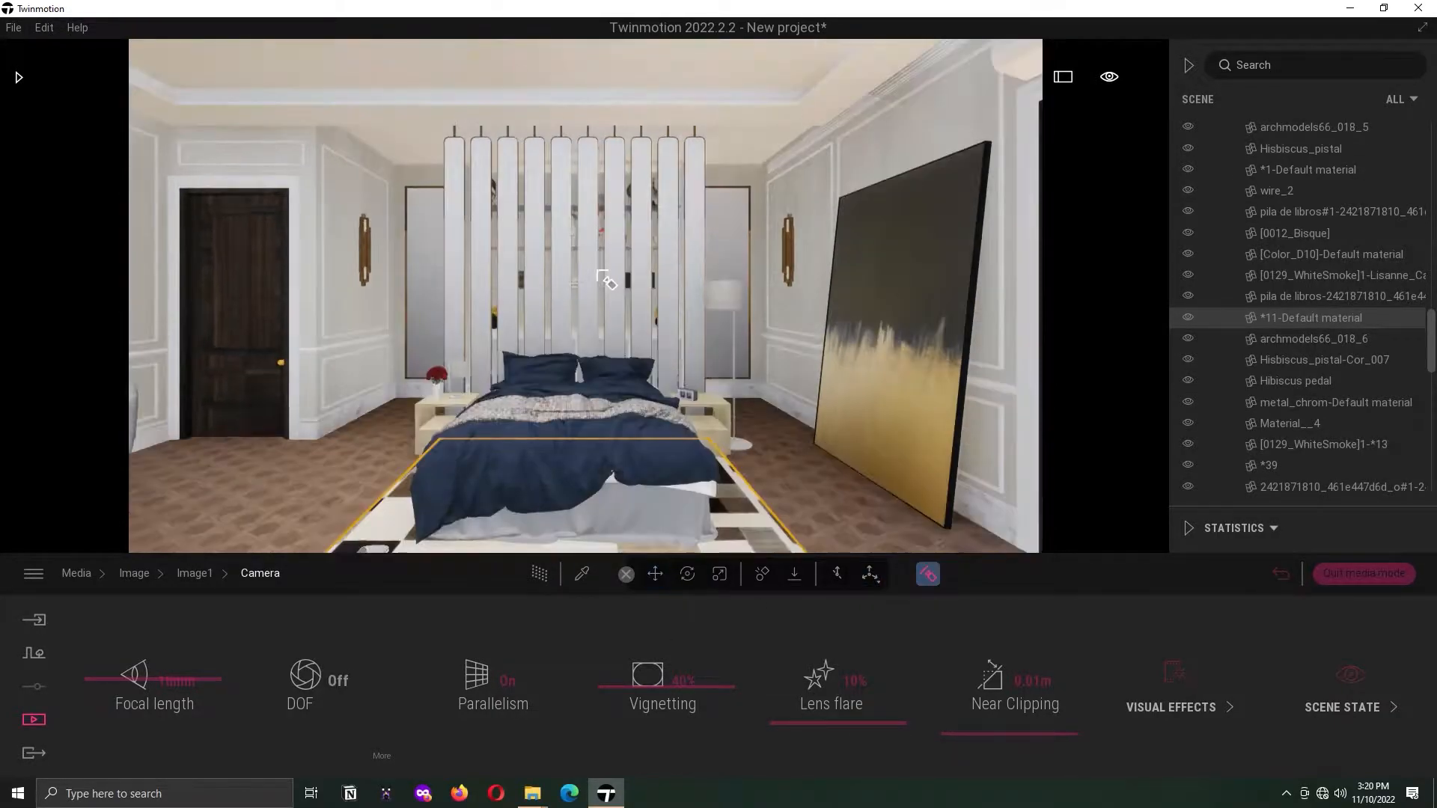
{"action": "left_click", "coordinate": [18, 77]}
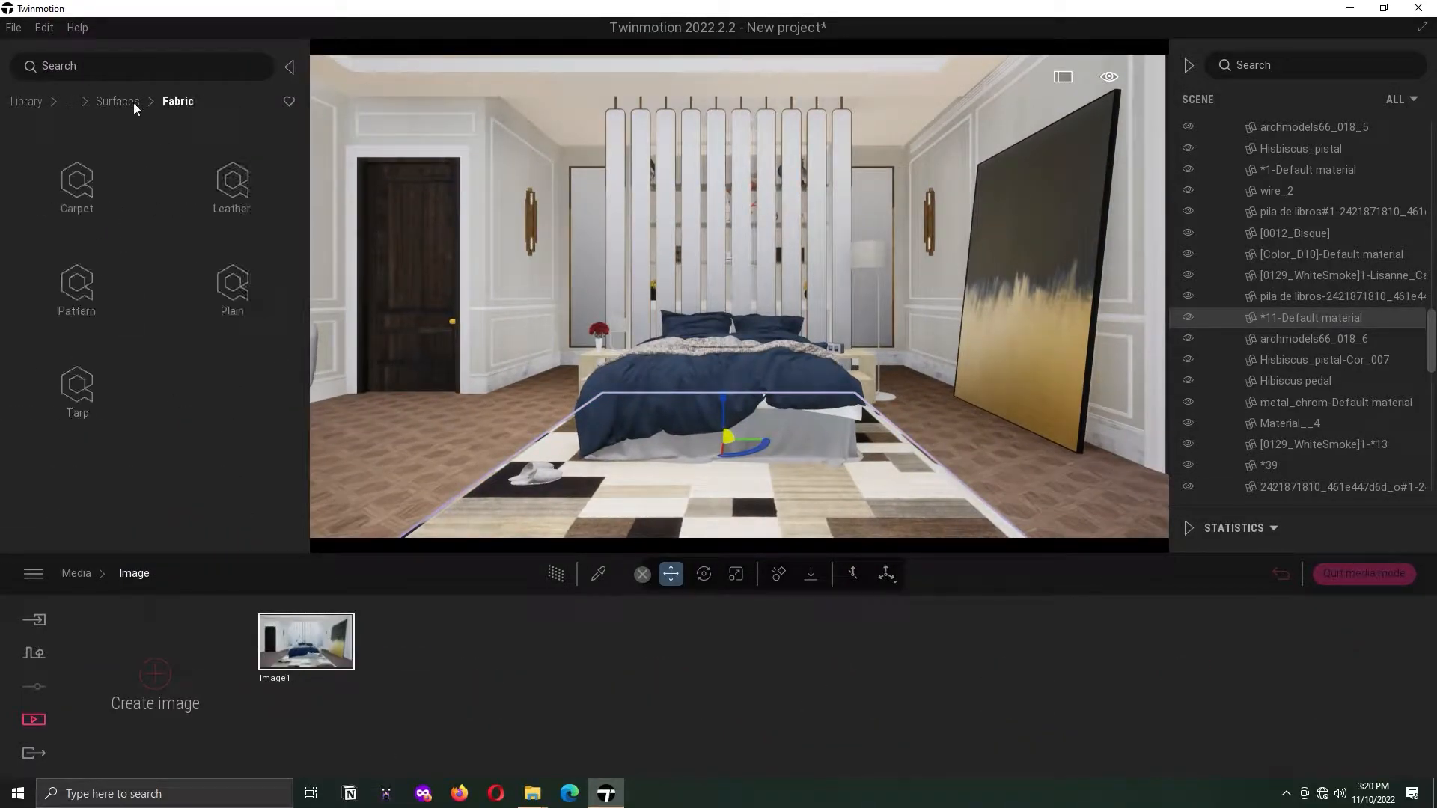
{"action": "left_click", "coordinate": [109, 102]}
{"action": "left_click", "coordinate": [27, 102]}
{"action": "left_click", "coordinate": [74, 187]}
{"action": "left_click", "coordinate": [223, 282]}
{"action": "left_click_drag", "start_coordinate": [223, 262], "coordinate": [690, 255]}
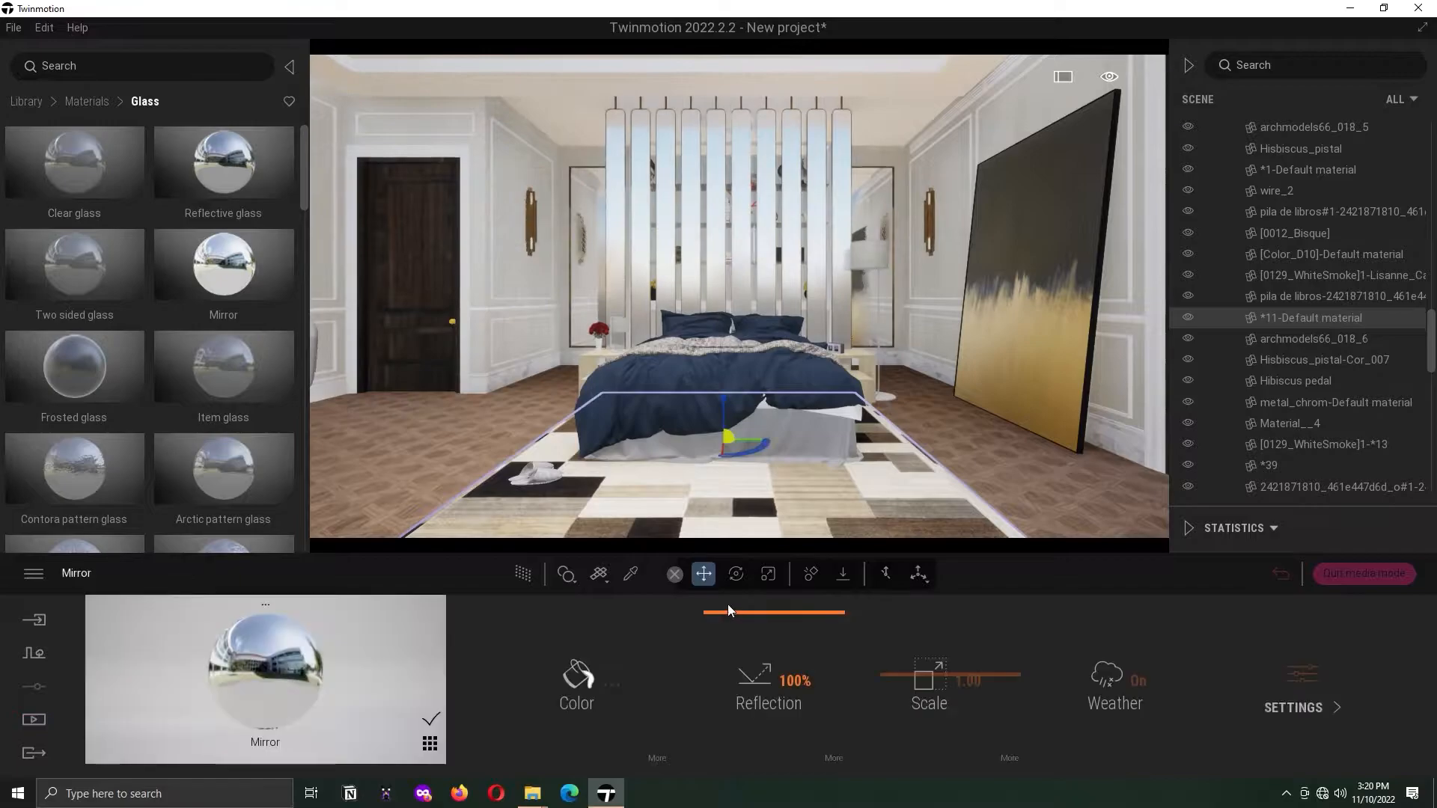
- Sample the material of the glass tube in the wall lamp beside the framed mirror
{"action": "key", "text": "w"}
{"action": "key", "text": "a"}
{"action": "key", "text": "w"}
{"action": "right_click_drag", "start_coordinate": [827, 547], "coordinate": [1192, 234]}
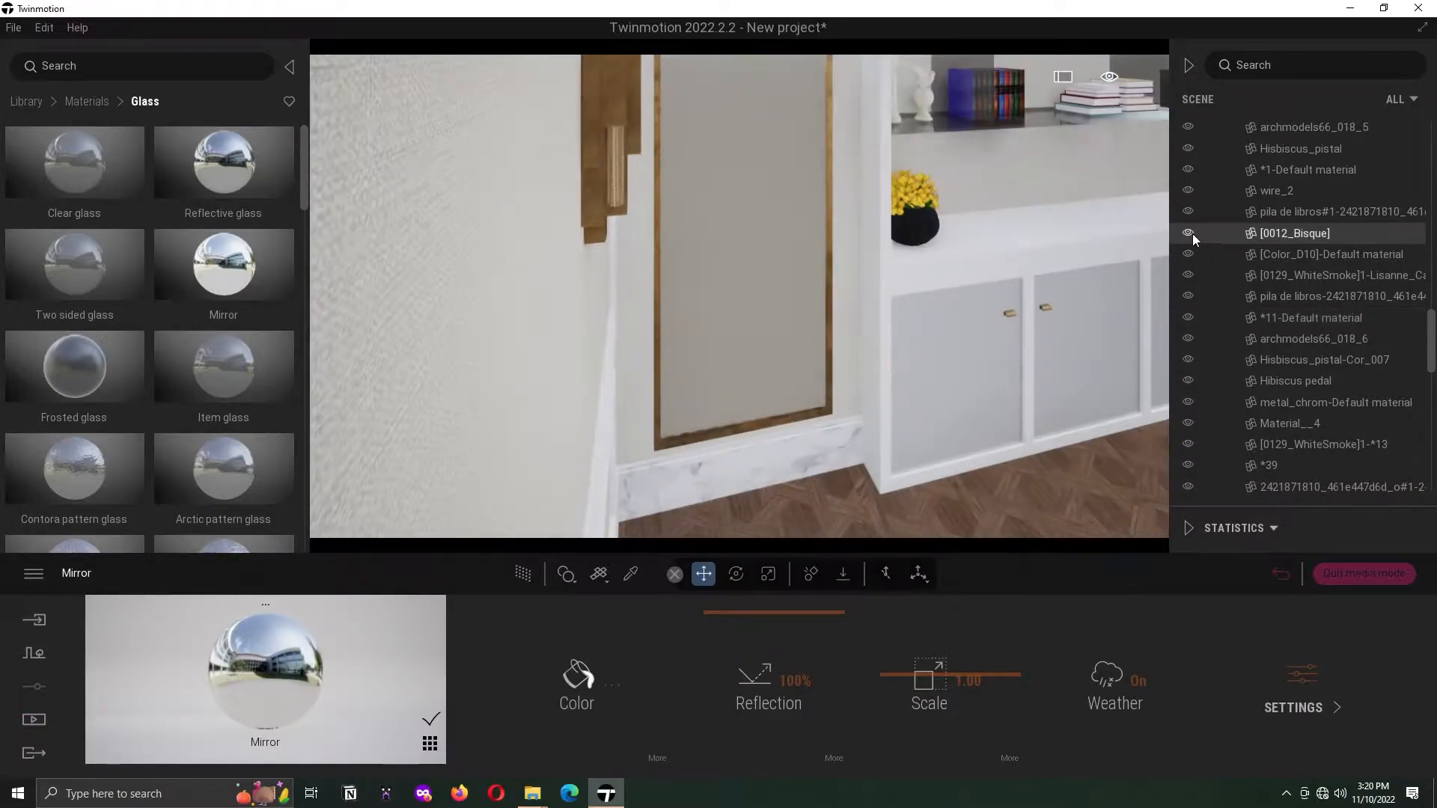
{"action": "key", "text": "w"}
{"action": "key", "text": "s"}
{"action": "left_click", "coordinate": [1107, 81]}
{"action": "left_click", "coordinate": [1109, 159]}
{"action": "left_click", "coordinate": [1007, 183]}
{"action": "key", "text": "w"}
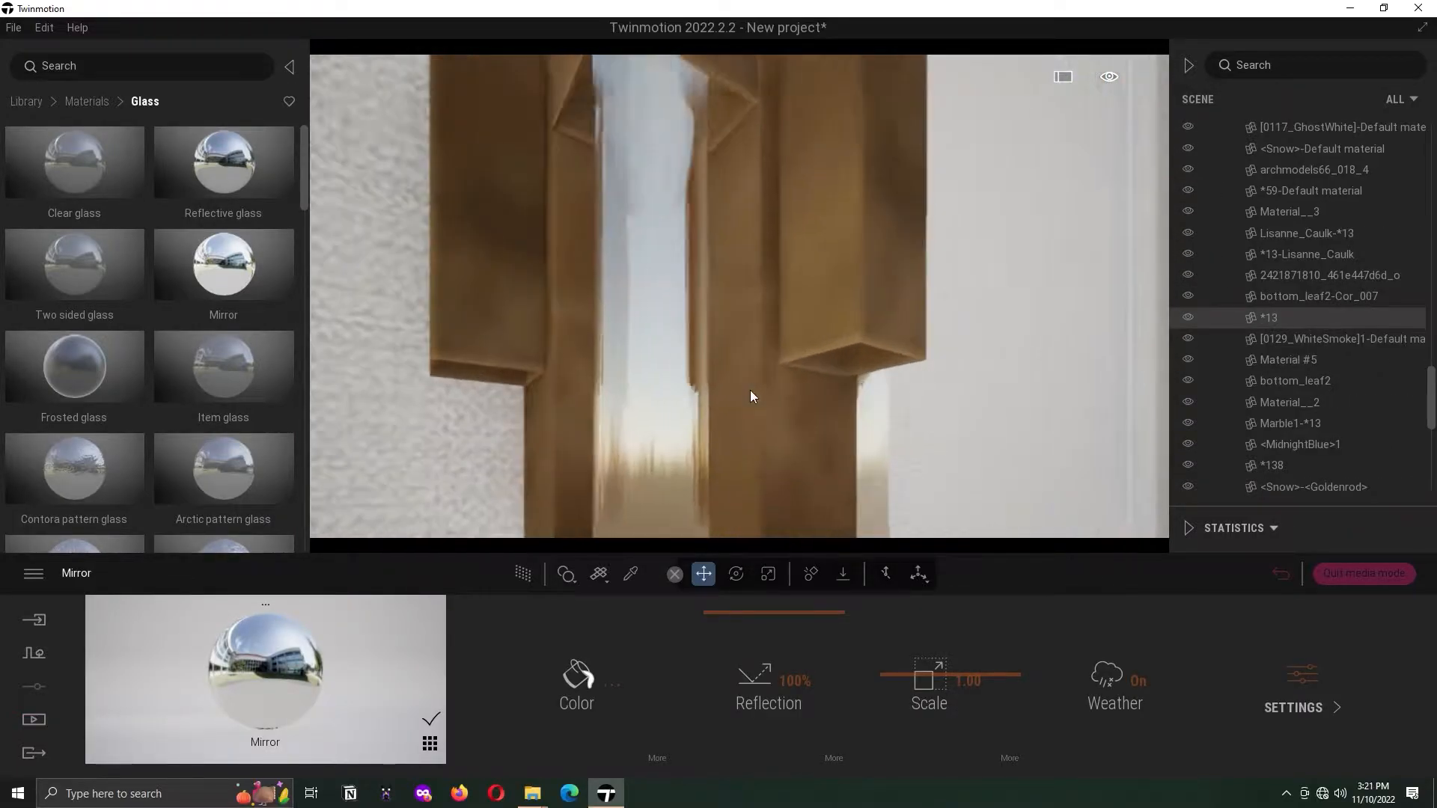
{"action": "key", "text": "w"}
{"action": "left_click", "coordinate": [630, 574]}
{"action": "left_click", "coordinate": [644, 463]}
- Apply the Neon 01 material to the wall lamp's glass tube
{"action": "key", "text": "w"}
{"action": "key", "text": "s"}
{"action": "right_click_drag", "start_coordinate": [754, 136], "coordinate": [752, 505]}
{"action": "left_click", "coordinate": [26, 101]}
{"action": "scroll", "coordinate": [96, 218], "scroll_direction": "up", "scroll_amount": 2}
{"action": "left_click", "coordinate": [89, 187]}
{"action": "left_click_drag", "start_coordinate": [303, 216], "coordinate": [300, 316]}
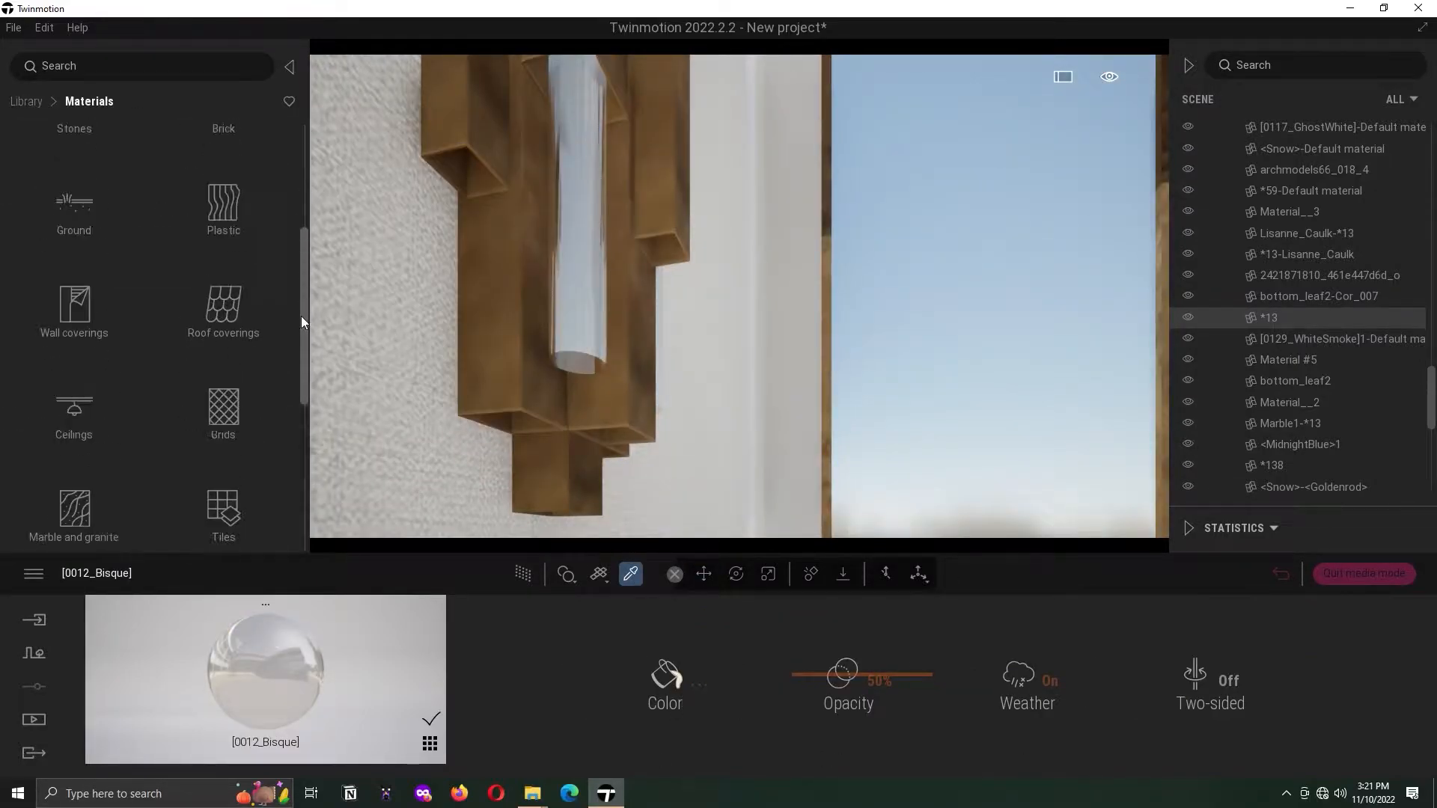
{"action": "left_click", "coordinate": [74, 416]}
{"action": "left_click_drag", "start_coordinate": [71, 160], "coordinate": [449, 337]}
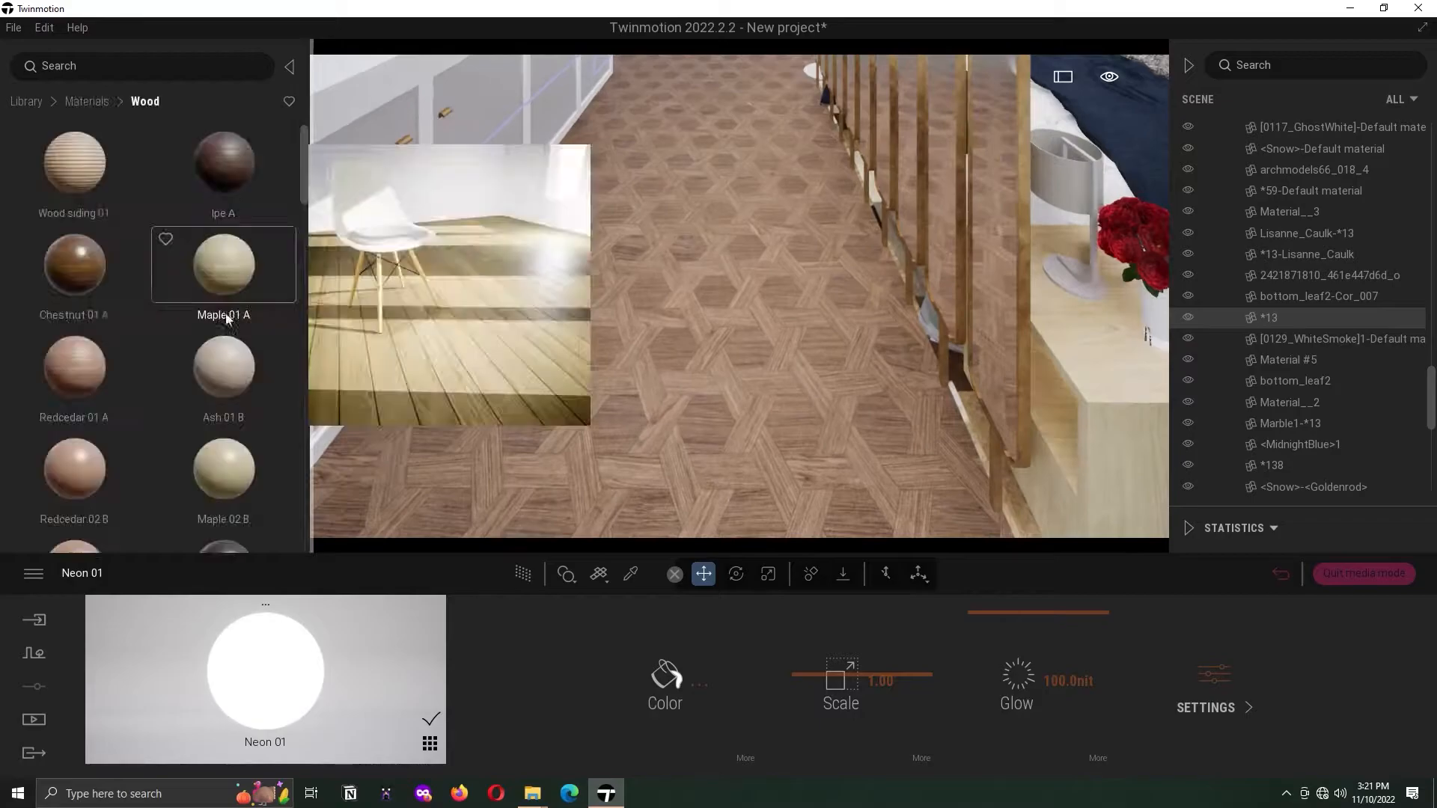
- Apply the Ash 07 I wood material to the floor and set its scale to 3.34
{"action": "scroll", "coordinate": [284, 358], "scroll_direction": "down", "scroll_amount": 2}
{"action": "scroll", "coordinate": [284, 359], "scroll_direction": "down", "scroll_amount": 5}
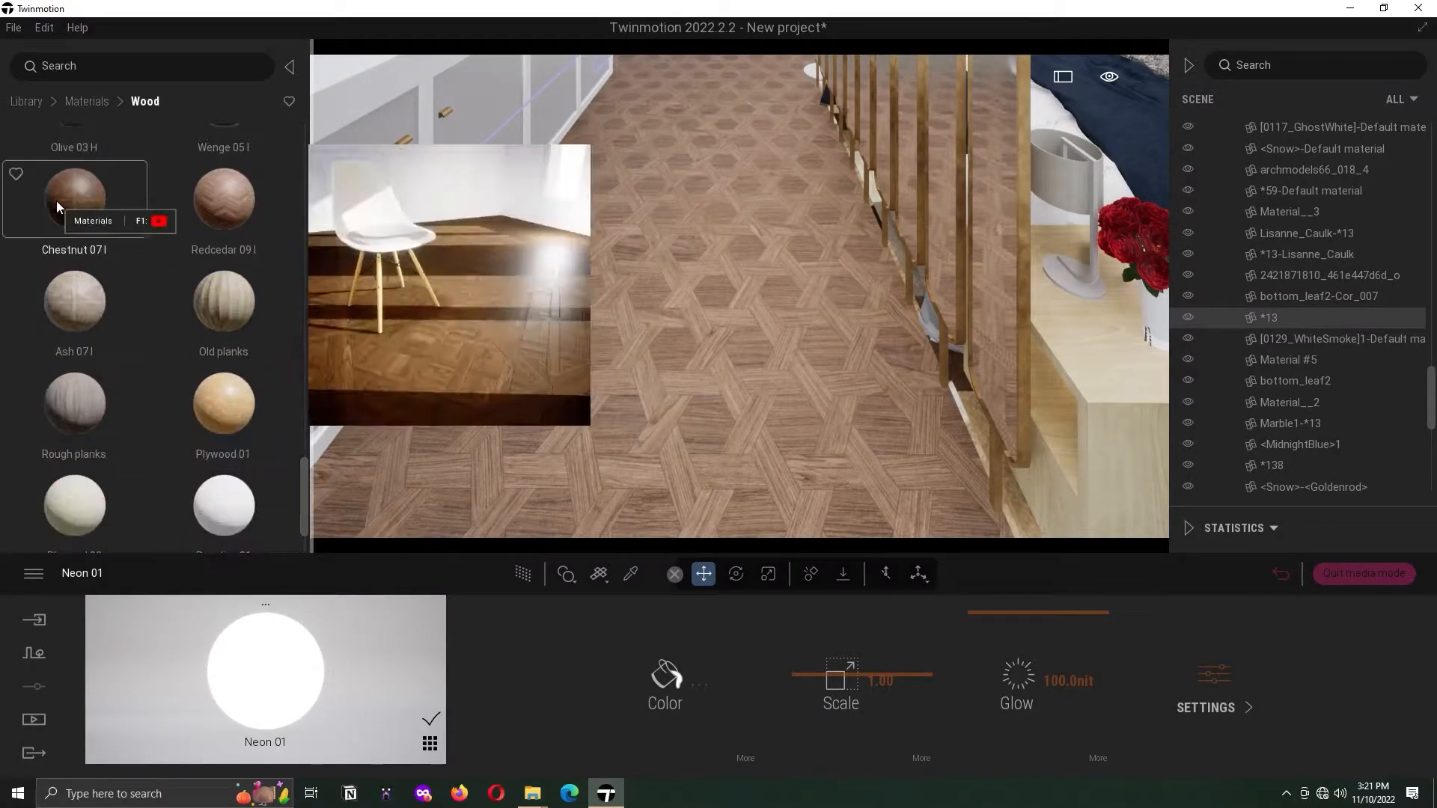
{"action": "left_click_drag", "start_coordinate": [74, 299], "coordinate": [467, 423]}
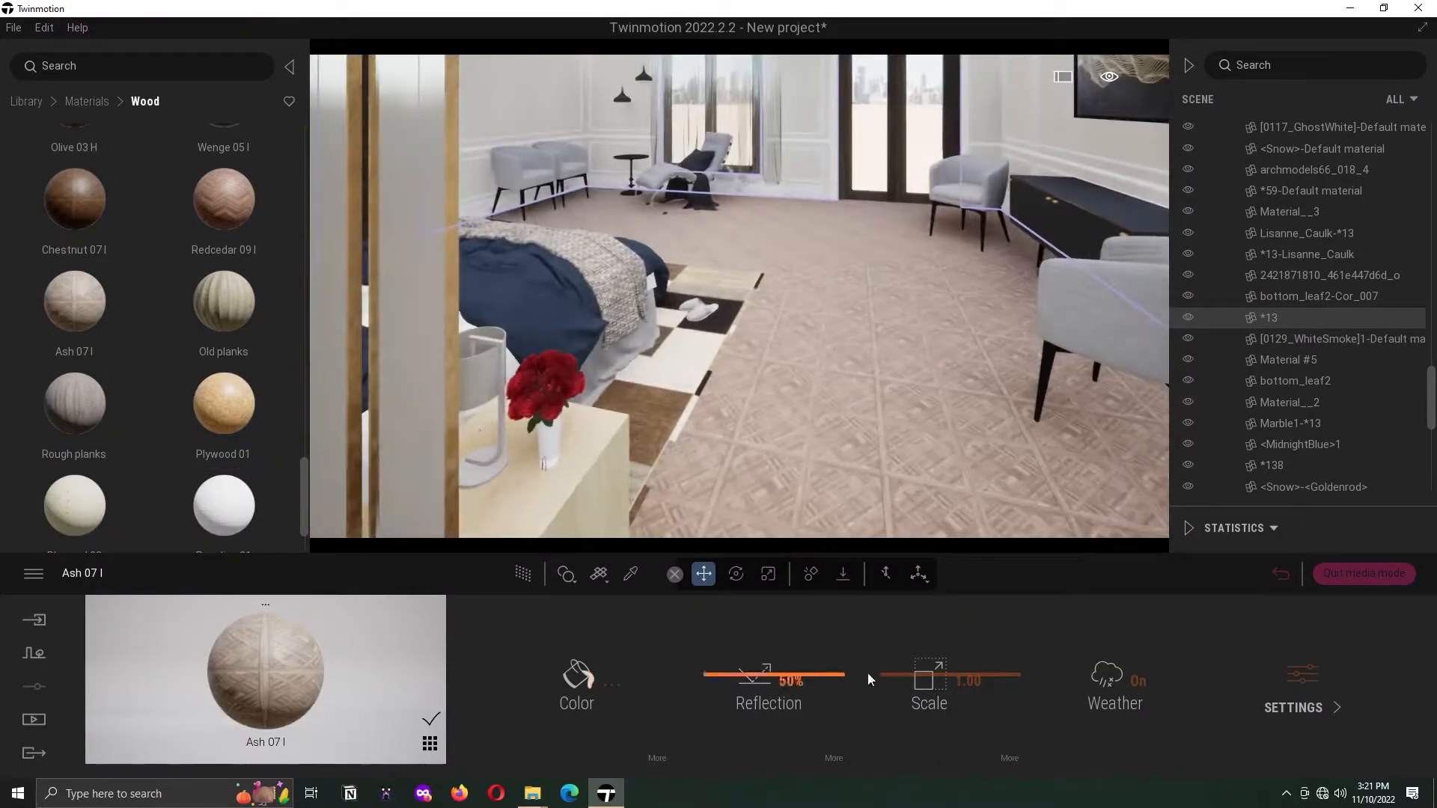
{"action": "left_click_drag", "start_coordinate": [872, 677], "coordinate": [965, 677]}
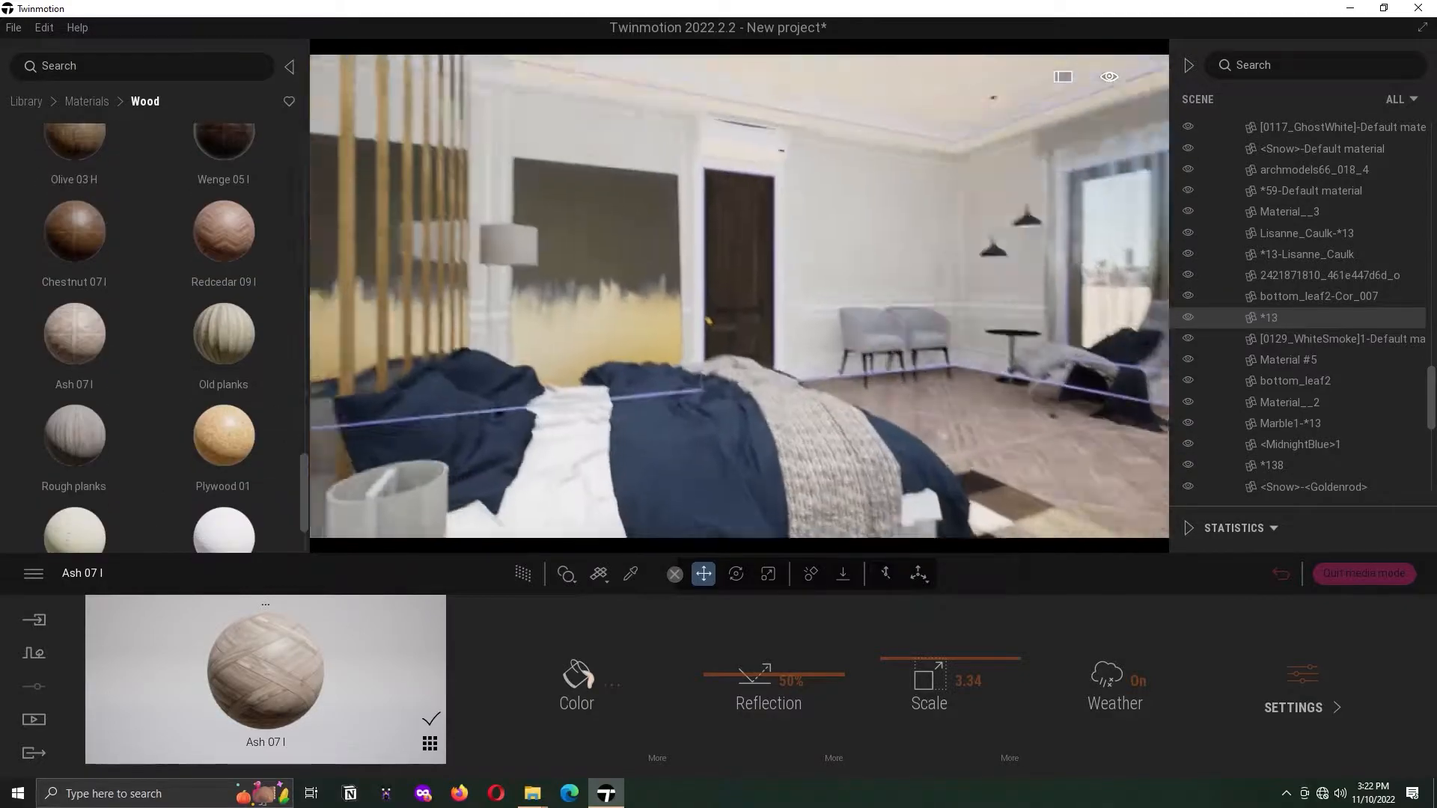
- Apply Roughcast coating 02 to the wall surfaces around the door and Carpet wool var 02 to the wall panels
{"action": "left_click", "coordinate": [87, 101]}
{"action": "left_click", "coordinate": [74, 269]}
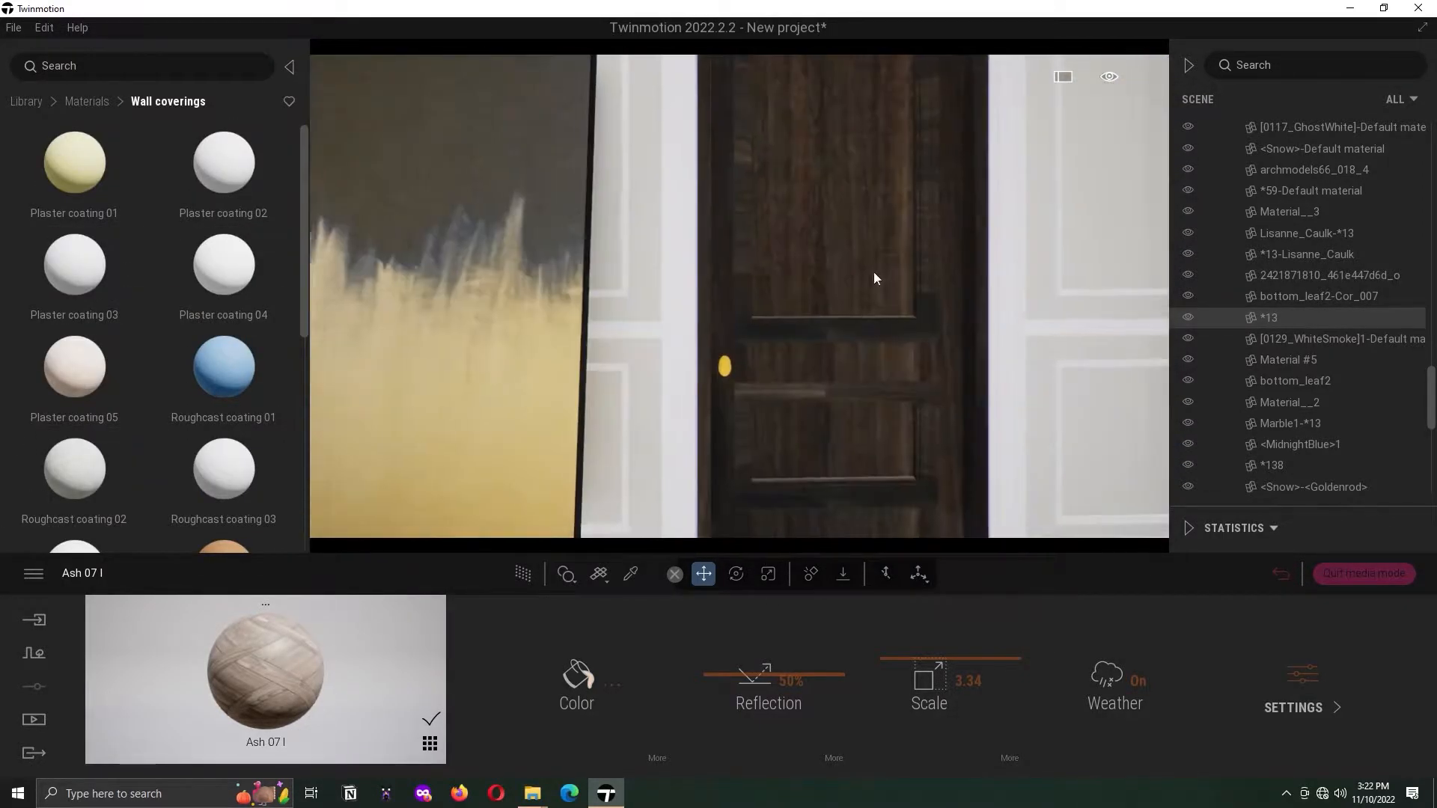
{"action": "left_click_drag", "start_coordinate": [224, 475], "coordinate": [673, 450]}
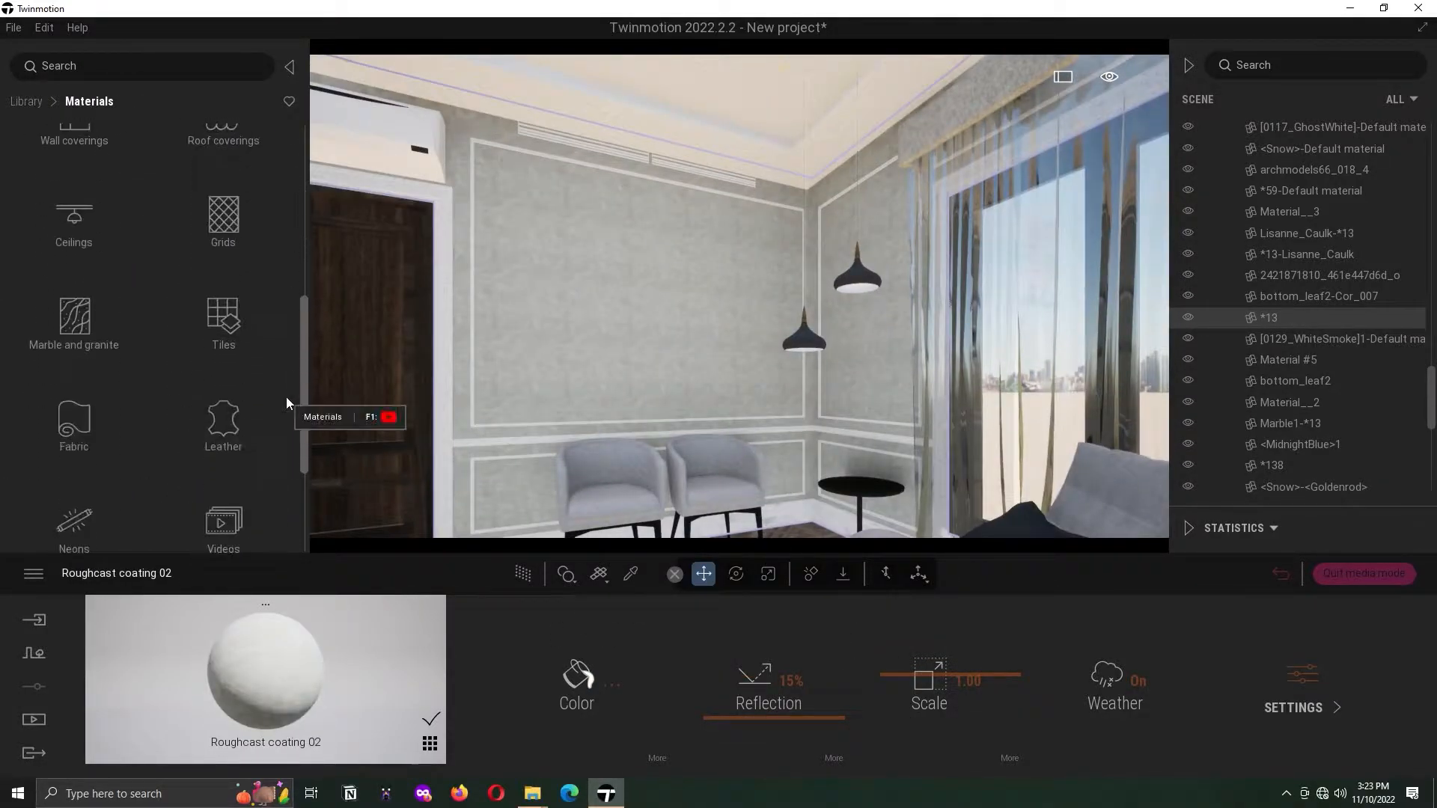
{"action": "left_click", "coordinate": [73, 423]}
{"action": "left_click_drag", "start_coordinate": [225, 263], "coordinate": [608, 371]}
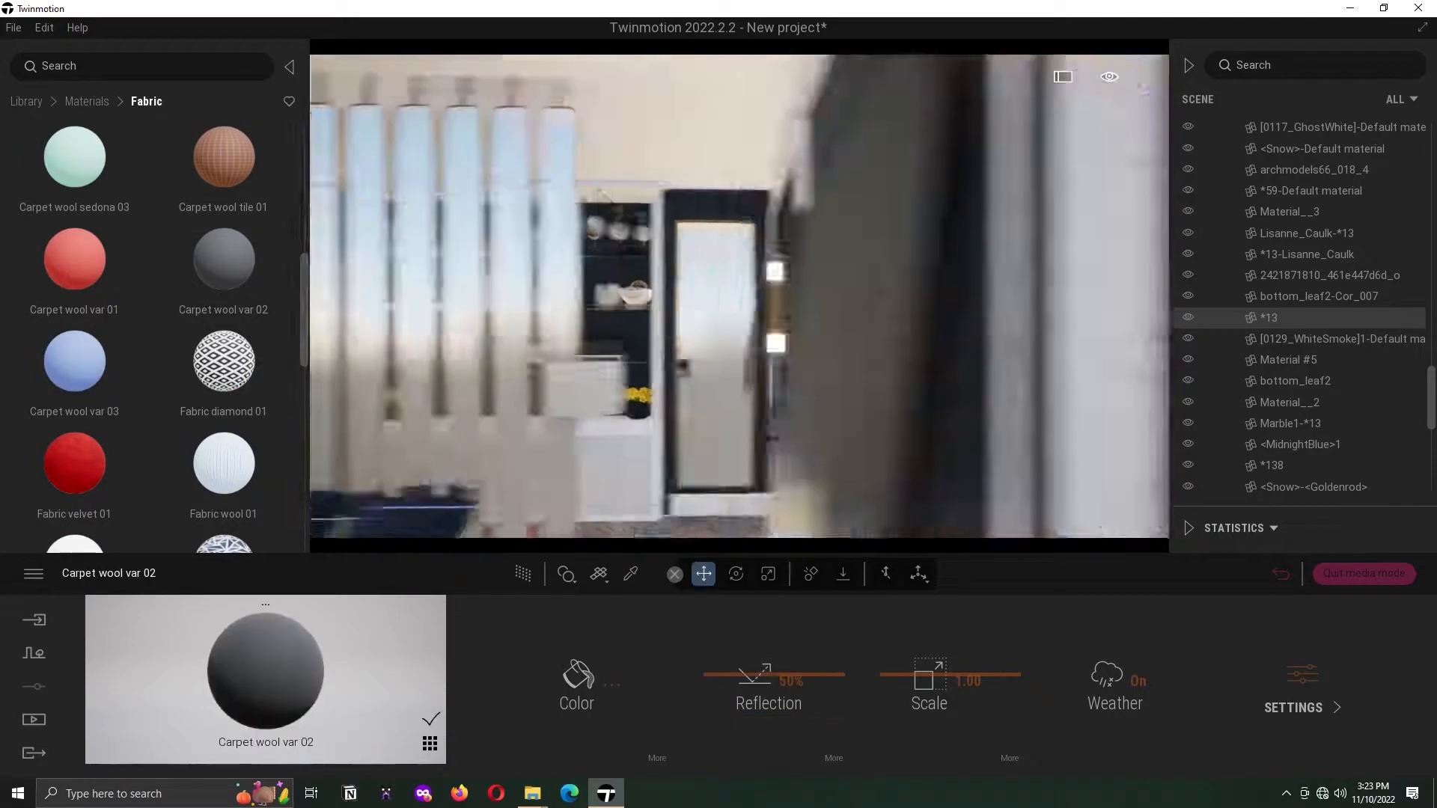
- Sample the dark door's wood material and try to replace it with Ash 06 G
{"action": "right_click_drag", "start_coordinate": [739, 329], "coordinate": [636, 374]}
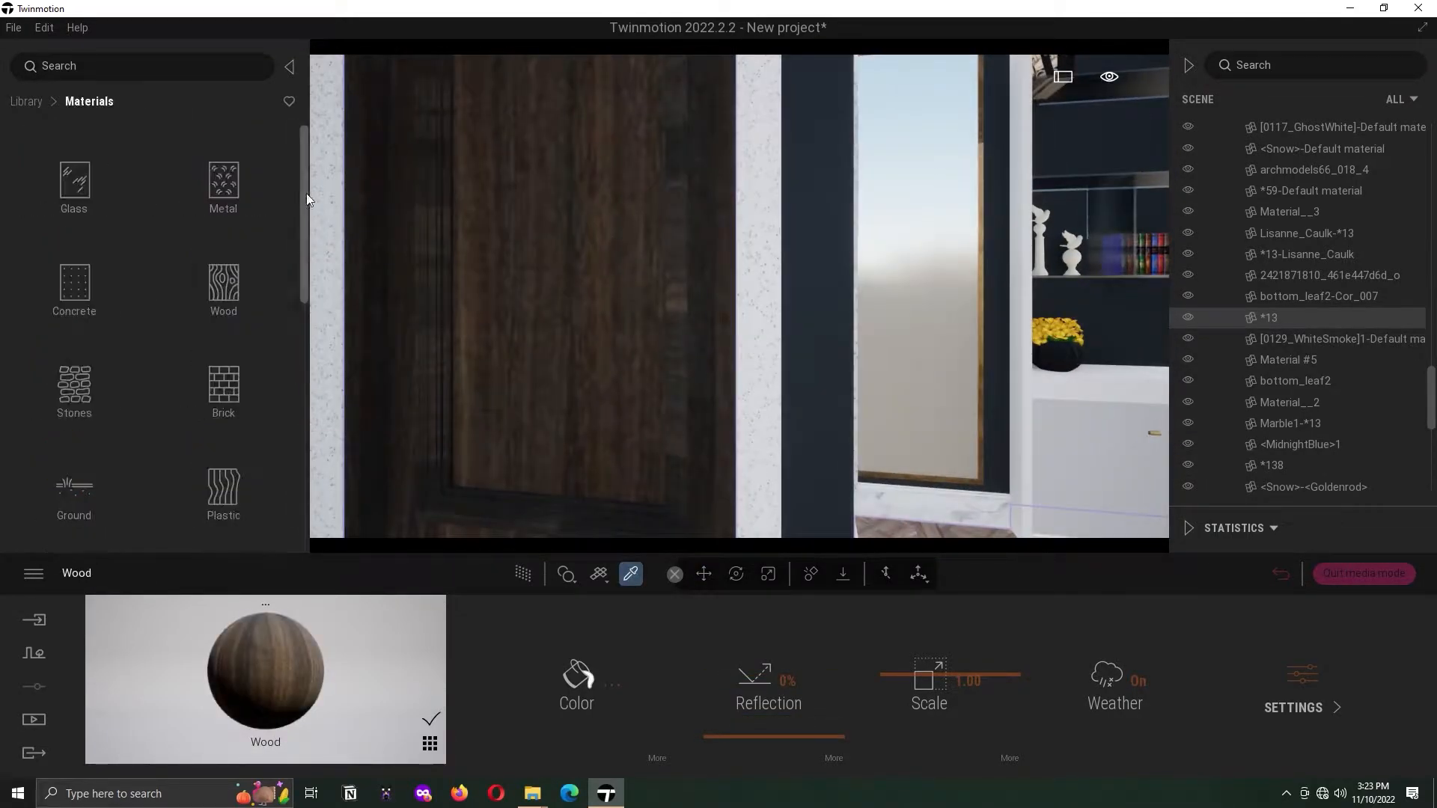
{"action": "scroll", "coordinate": [66, 461], "scroll_direction": "up", "scroll_amount": 8}
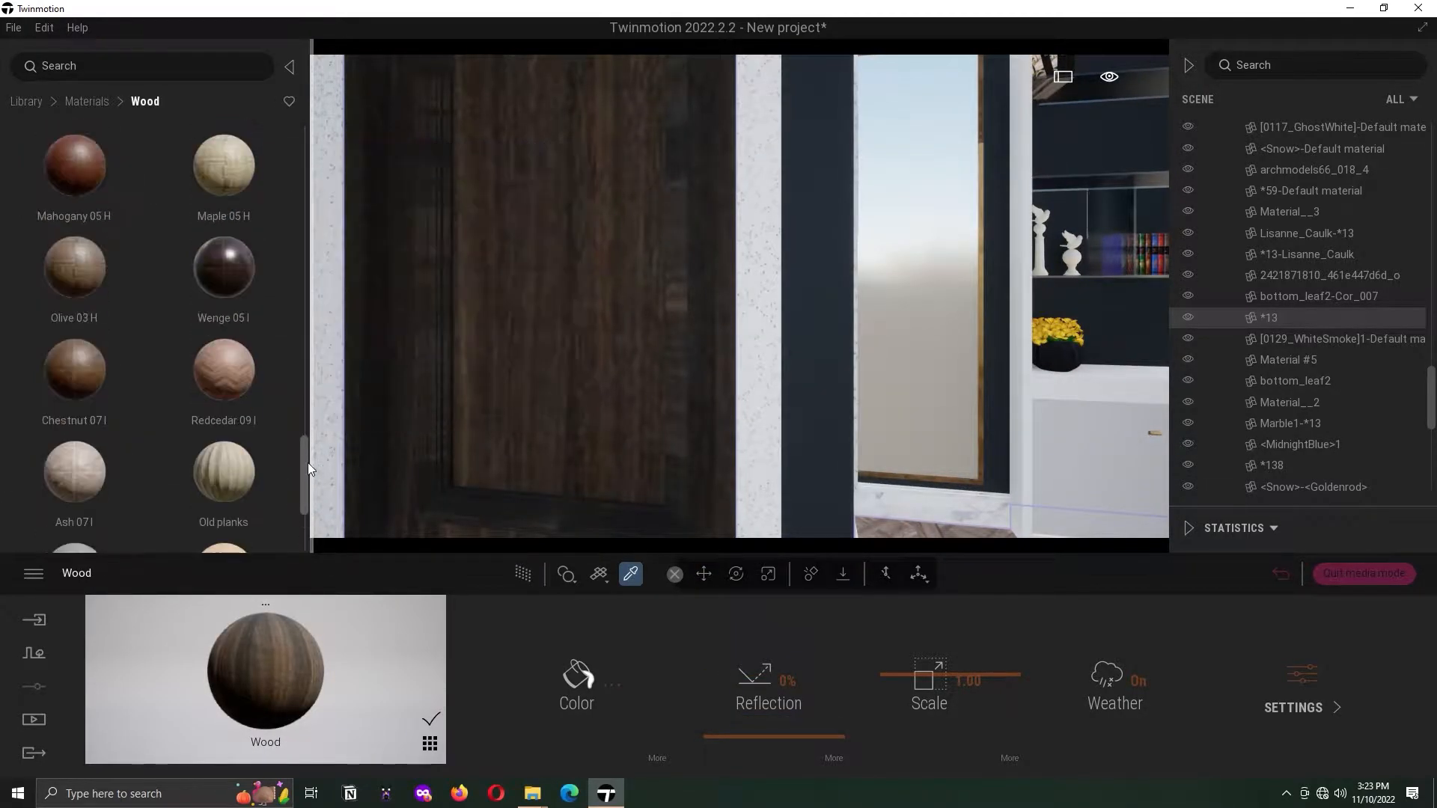
{"action": "left_click", "coordinate": [577, 678]}
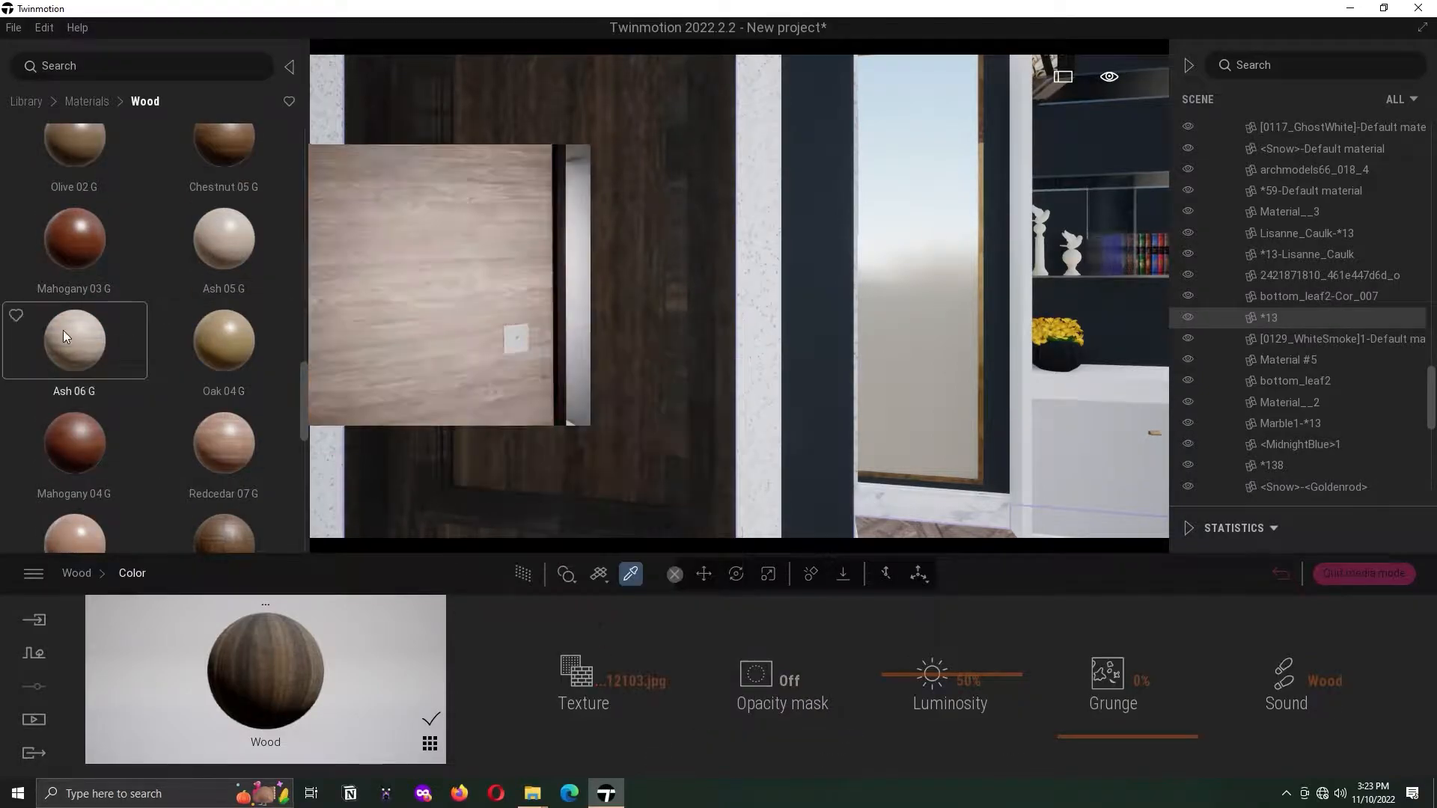
{"action": "left_click_drag", "start_coordinate": [63, 330], "coordinate": [262, 702]}
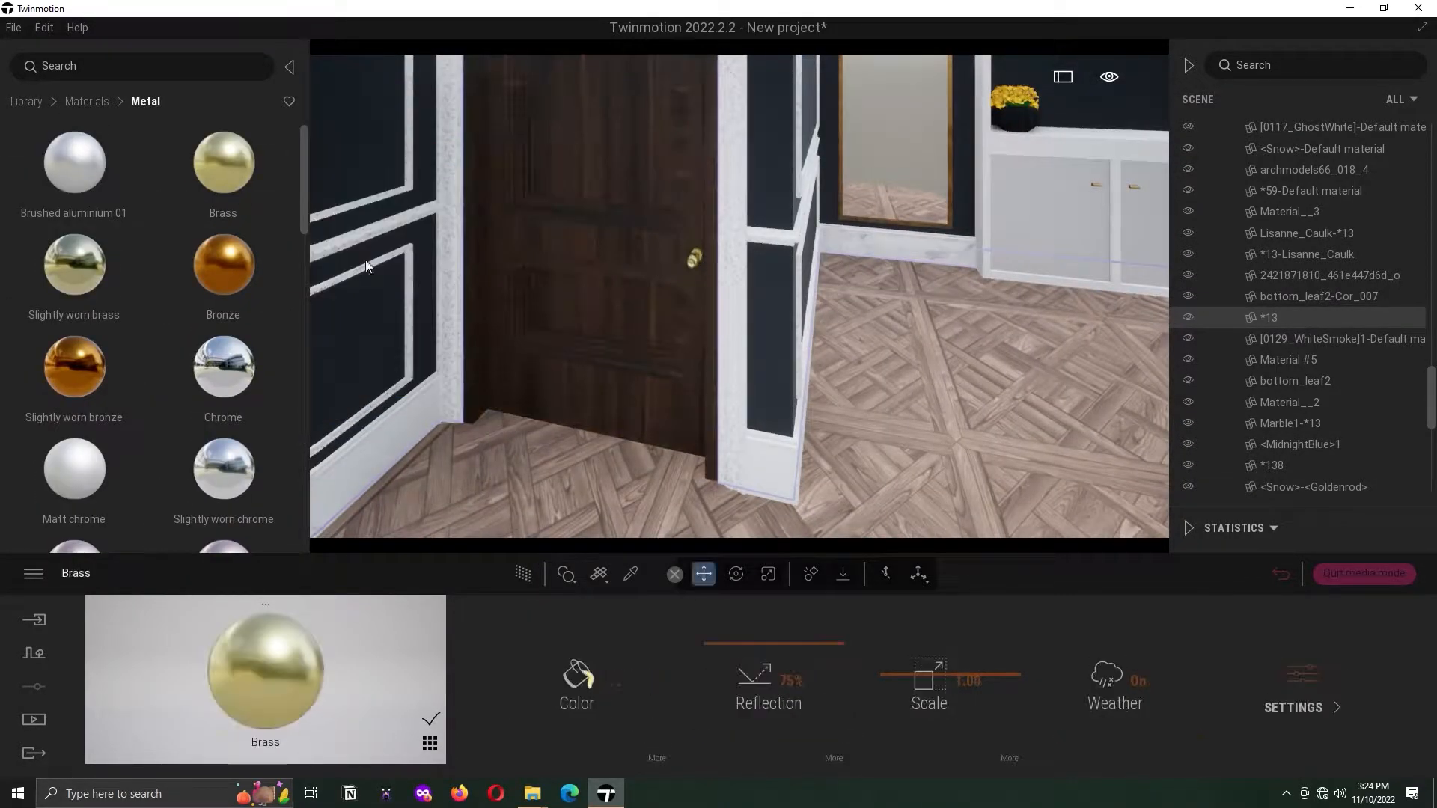
- Try Brushed aluminium 01 on the door knob and replace it with Matt chrome
{"action": "left_click_drag", "start_coordinate": [74, 162], "coordinate": [694, 258]}
{"action": "scroll", "coordinate": [225, 449], "scroll_direction": "down", "scroll_amount": 1}
{"action": "left_click_drag", "start_coordinate": [74, 397], "coordinate": [694, 258]}
{"action": "mouse_move", "coordinate": [673, 225]}
{"action": "right_mouse_down"}
{"action": "mouse_move", "coordinate": [485, 137]}
{"action": "mouse_move", "coordinate": [554, 176]}
{"action": "mouse_move", "coordinate": [524, 187]}
{"action": "right_mouse_up"}
- Try a wood and a plastic material on the white cabinet doors and undo both
{"action": "left_click", "coordinate": [87, 101]}
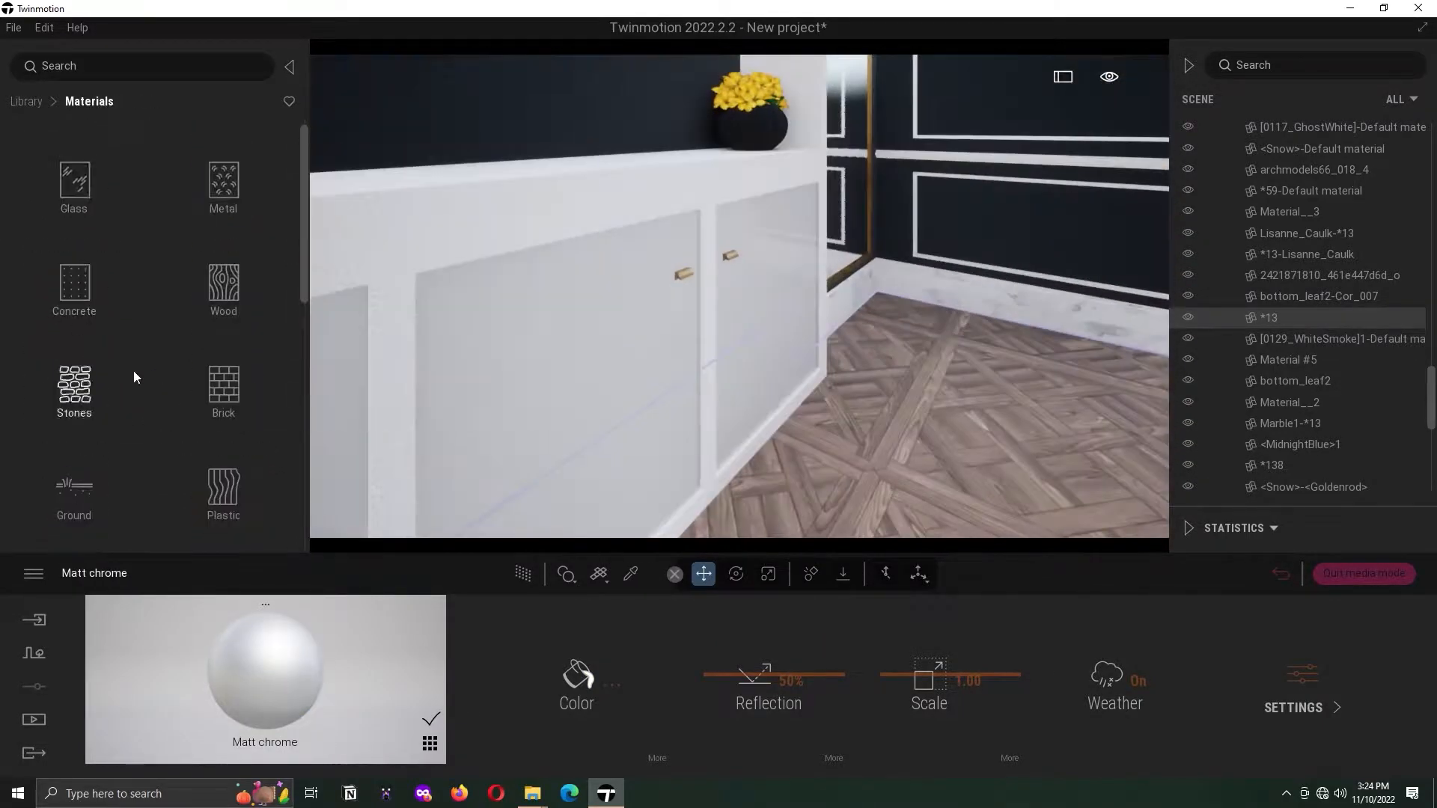
{"action": "left_click", "coordinate": [224, 279]}
{"action": "scroll", "coordinate": [113, 419], "scroll_direction": "down", "scroll_amount": 4}
{"action": "scroll", "coordinate": [150, 419], "scroll_direction": "down", "scroll_amount": 3}
{"action": "left_click_drag", "start_coordinate": [223, 285], "coordinate": [512, 408]}
{"action": "key", "text": "ctrl+z"}
{"action": "left_click_drag", "start_coordinate": [305, 447], "coordinate": [307, 214]}
{"action": "left_click_drag", "start_coordinate": [224, 162], "coordinate": [519, 389]}
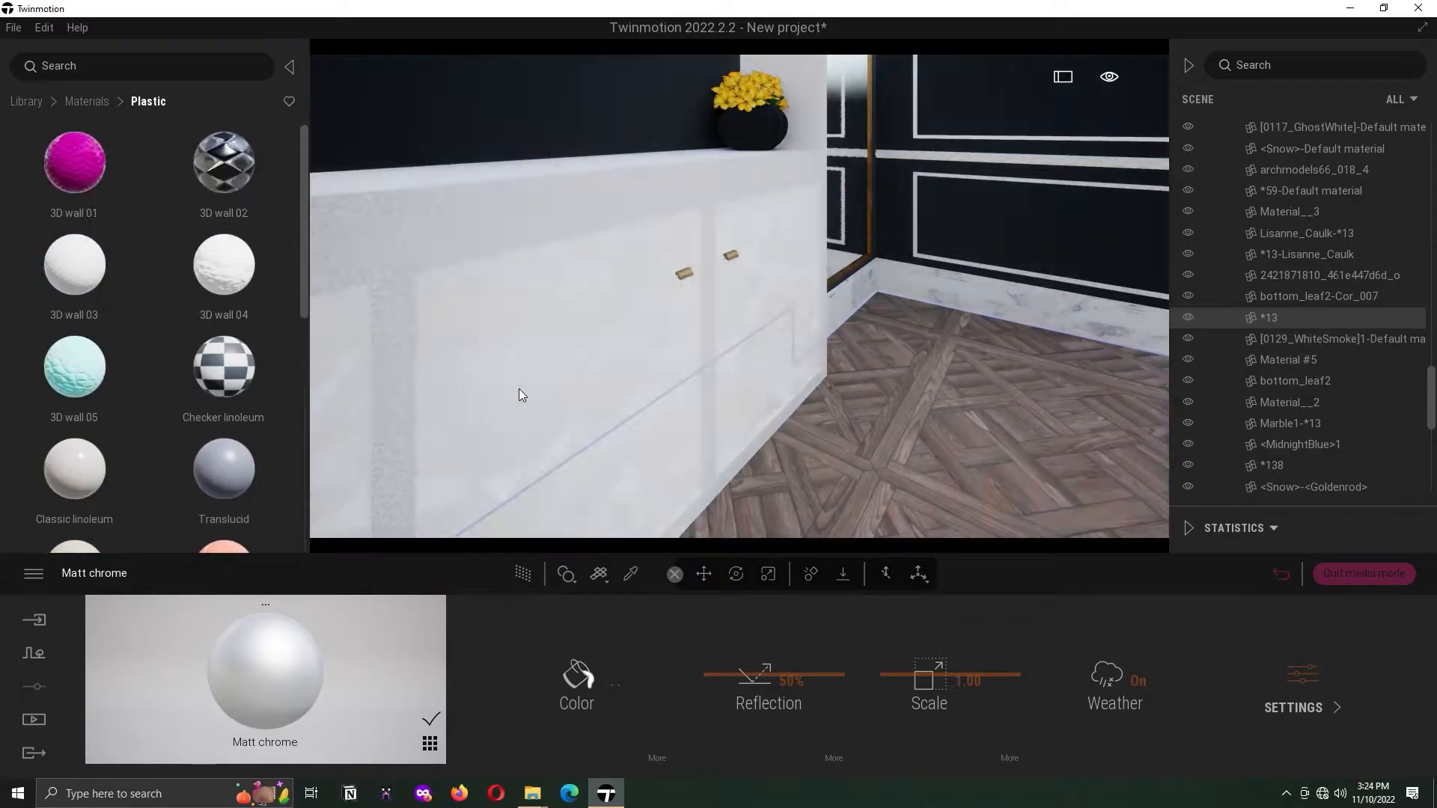
{"action": "key", "text": "ctrl+z"}
- Apply the Plaster coating 04 wall covering to the chosen interior surface
{"action": "right_click_drag", "start_coordinate": [576, 407], "coordinate": [396, 289]}
{"action": "left_click_drag", "start_coordinate": [302, 339], "coordinate": [303, 366]}
{"action": "left_click", "coordinate": [84, 490]}
{"action": "left_click_drag", "start_coordinate": [305, 163], "coordinate": [307, 446]}
{"action": "left_click_drag", "start_coordinate": [81, 258], "coordinate": [225, 172]}
{"action": "left_click", "coordinate": [87, 101]}
{"action": "left_click_drag", "start_coordinate": [304, 314], "coordinate": [304, 494]}
{"action": "left_click", "coordinate": [120, 314]}
{"action": "left_click_drag", "start_coordinate": [224, 266], "coordinate": [630, 346]}
{"action": "right_click_drag", "start_coordinate": [630, 345], "coordinate": [644, 225]}
- Place a flat ground primitive outside the building's windows and apply the Grass 5 material to it
{"action": "left_click", "coordinate": [87, 101]}
{"action": "scroll", "coordinate": [138, 401], "scroll_direction": "down", "scroll_amount": 6}
{"action": "scroll", "coordinate": [668, 366], "scroll_direction": "down", "scroll_amount": 10}
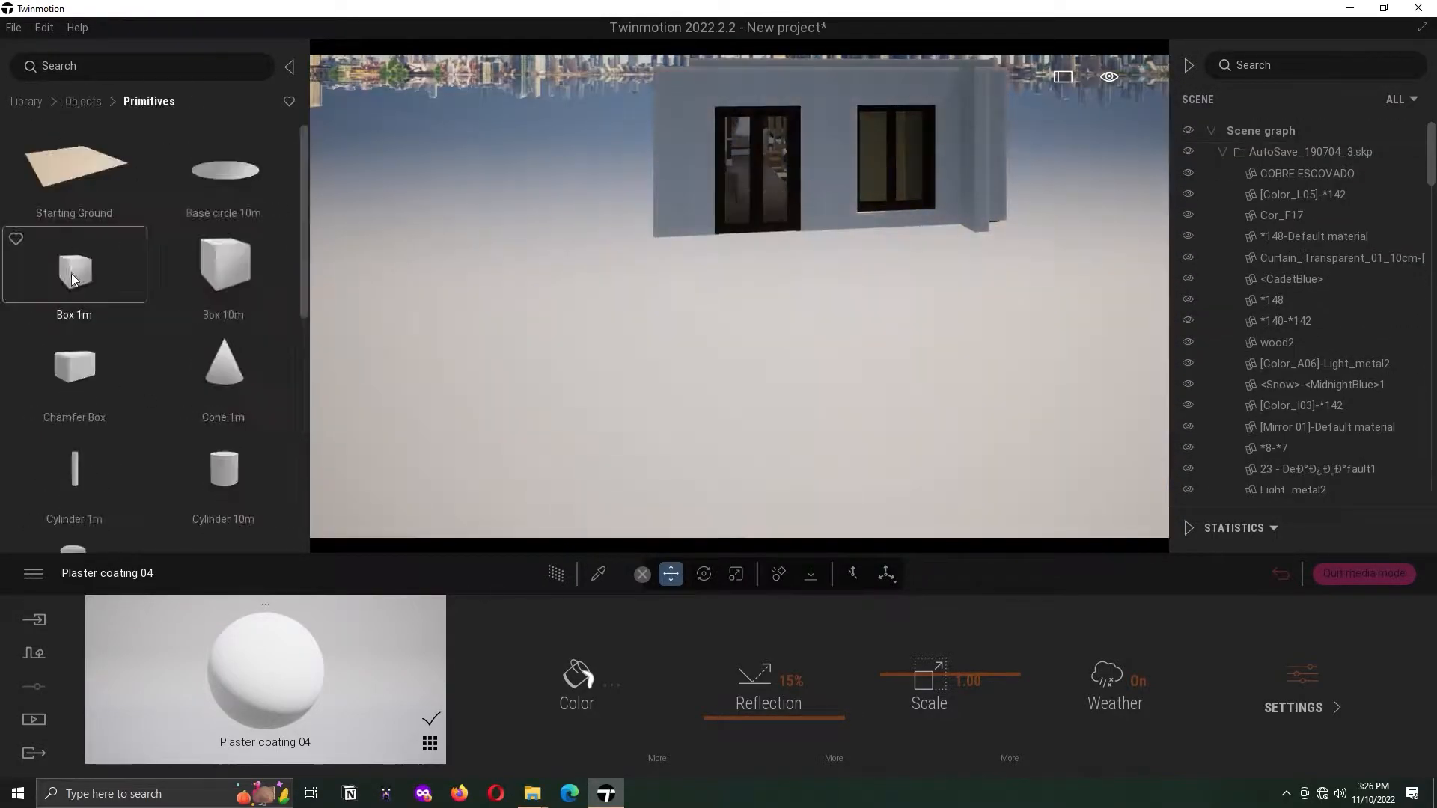
{"action": "left_click_drag", "start_coordinate": [303, 448], "coordinate": [846, 447]}
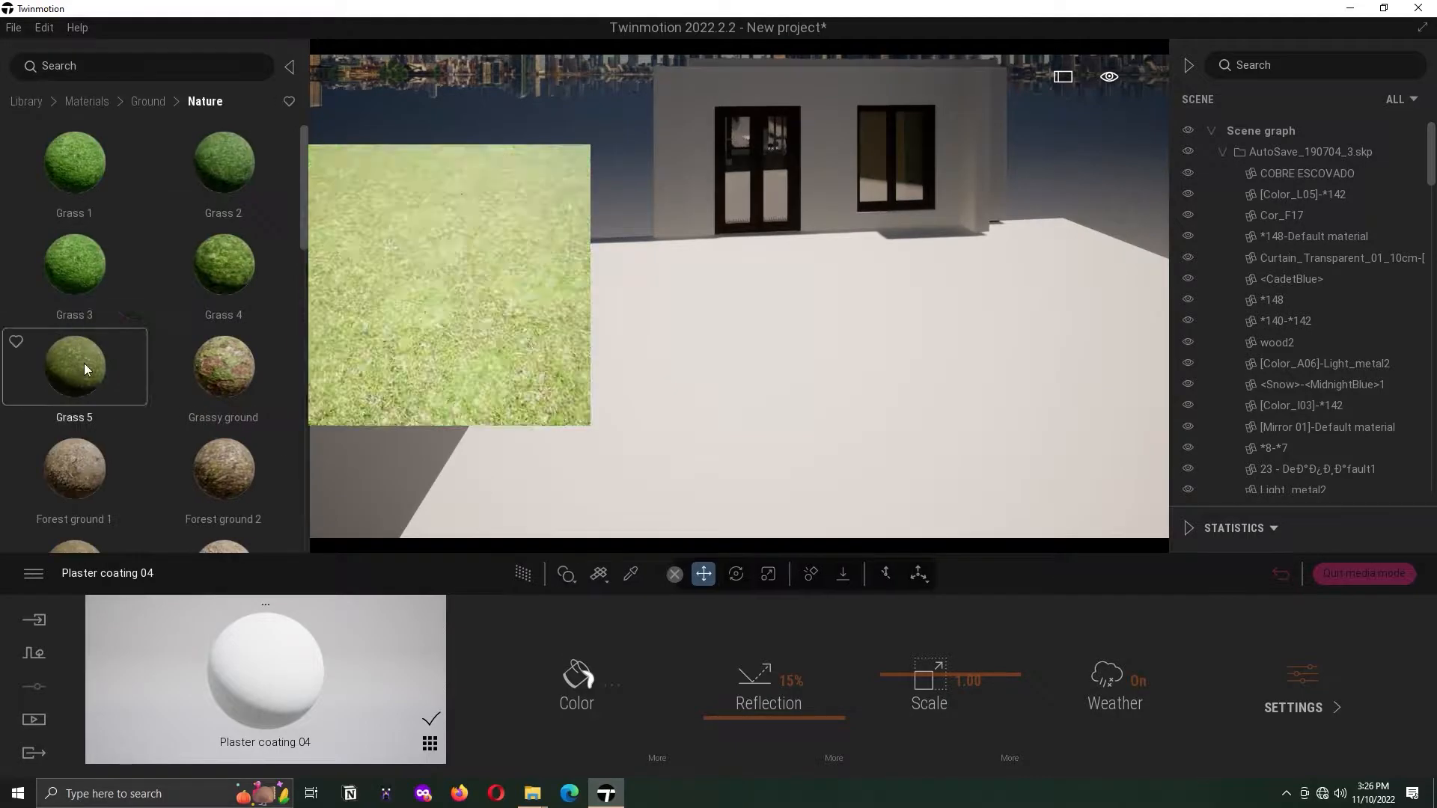
{"action": "left_click_drag", "start_coordinate": [225, 185], "coordinate": [673, 374]}
- Plant a Japanese white larch and a Koyama spruce on the lawn, one on each side of the windows
{"action": "left_click", "coordinate": [90, 101]}
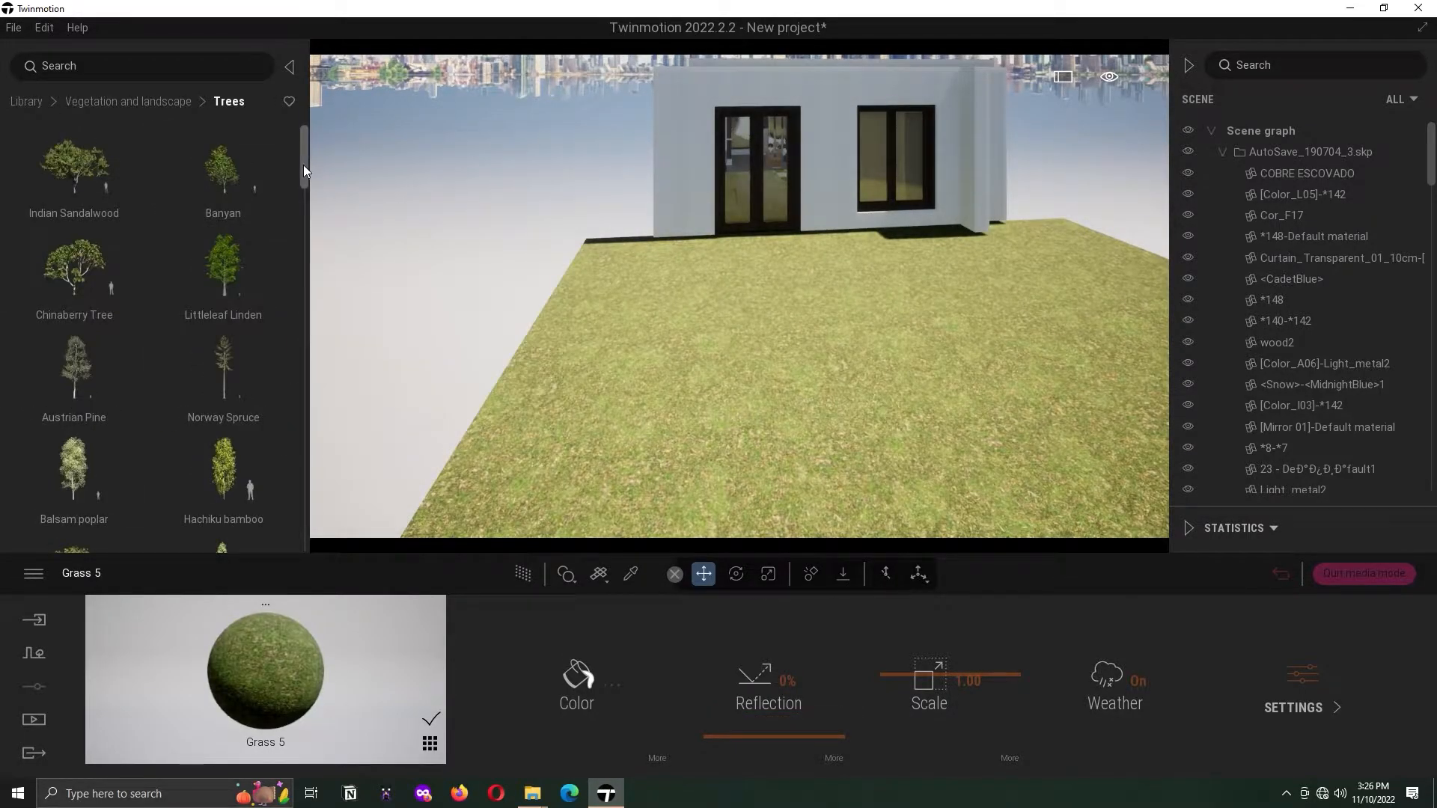
{"action": "left_click_drag", "start_coordinate": [303, 166], "coordinate": [296, 229]}
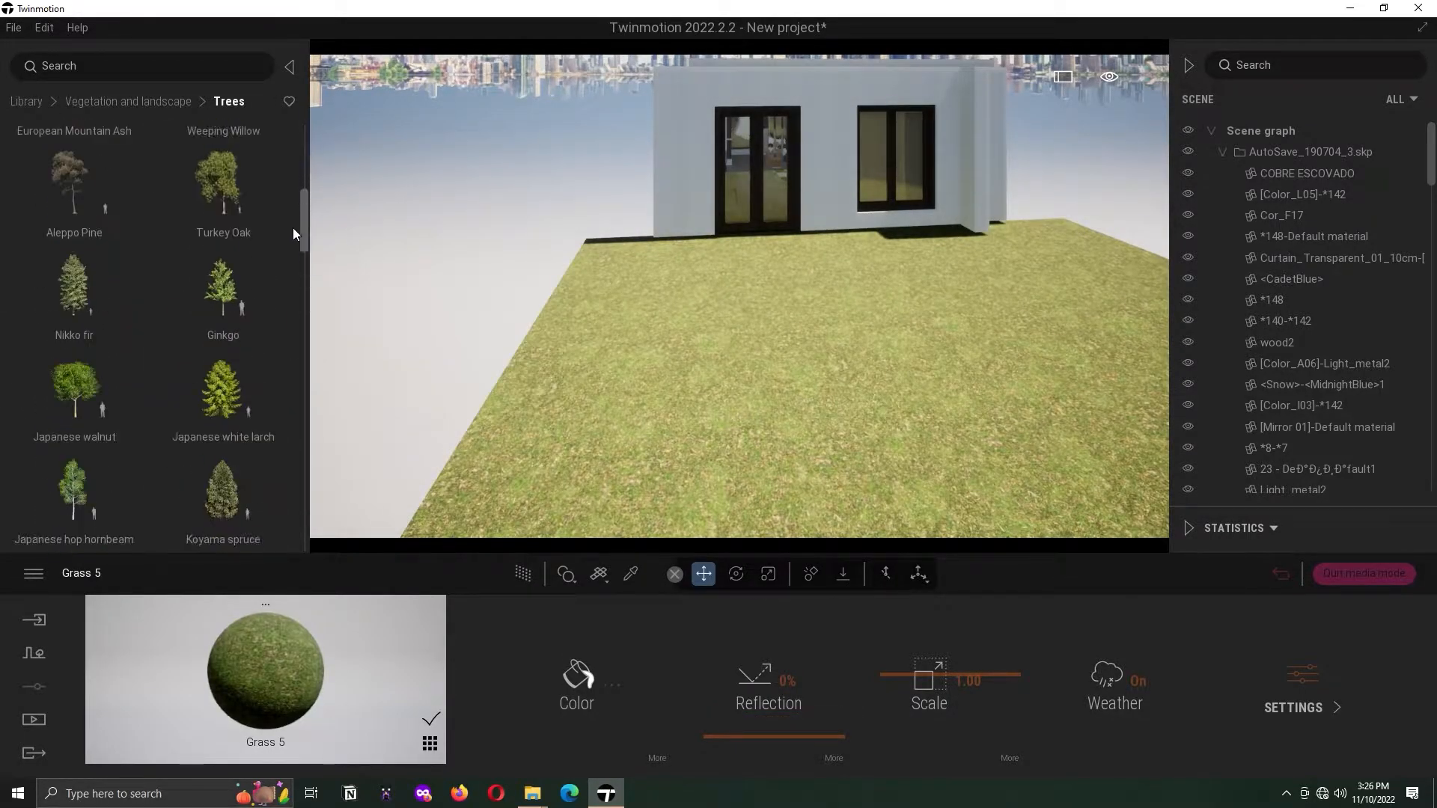
{"action": "left_click", "coordinate": [219, 391]}
{"action": "left_click", "coordinate": [1144, 282]}
{"action": "left_click", "coordinate": [202, 508]}
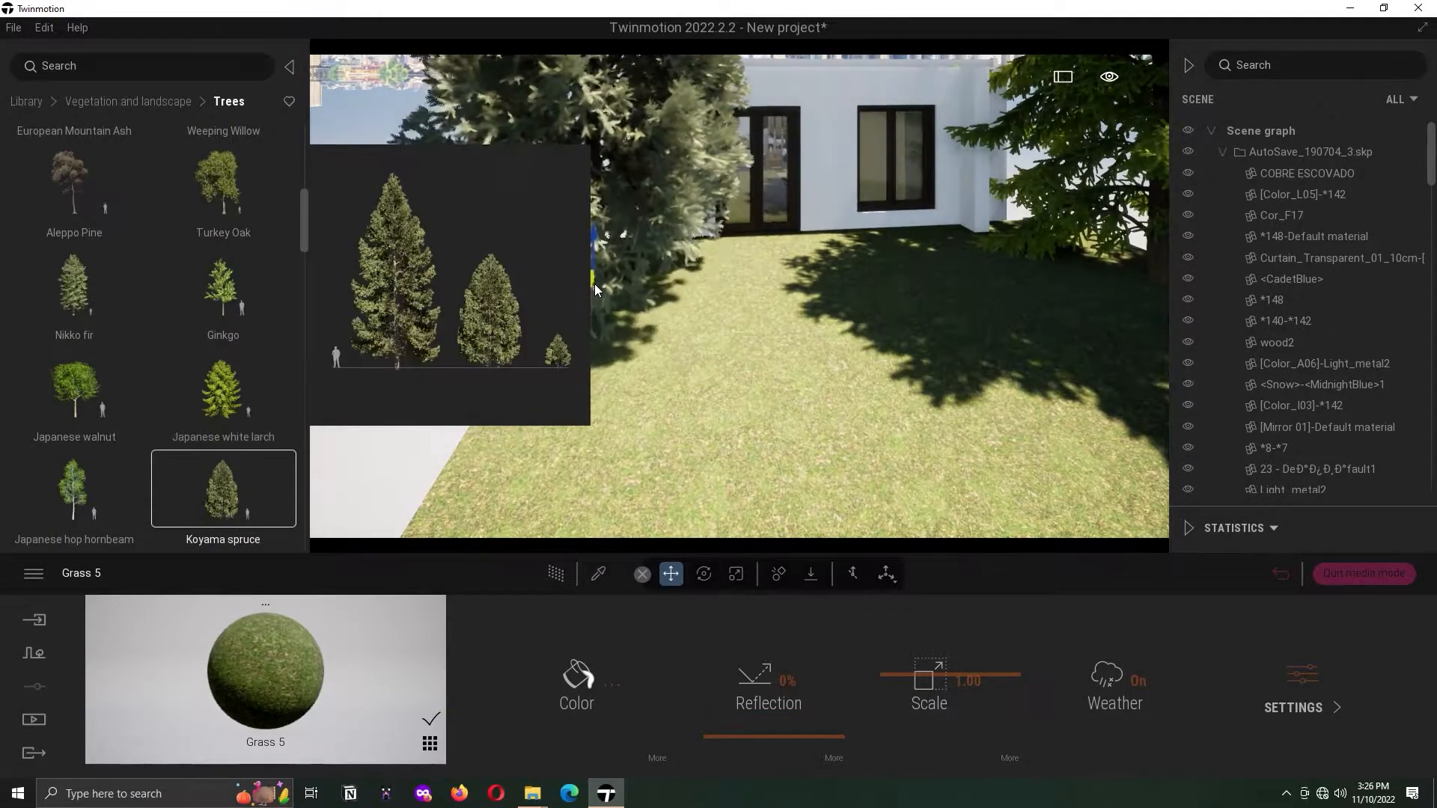
{"action": "left_click", "coordinate": [676, 455]}
- Return to the bedroom through the saved Image1 view
{"action": "left_click", "coordinate": [36, 721]}
{"action": "left_click", "coordinate": [307, 642]}
{"action": "right_click_drag", "start_coordinate": [559, 416], "coordinate": [703, 404]}
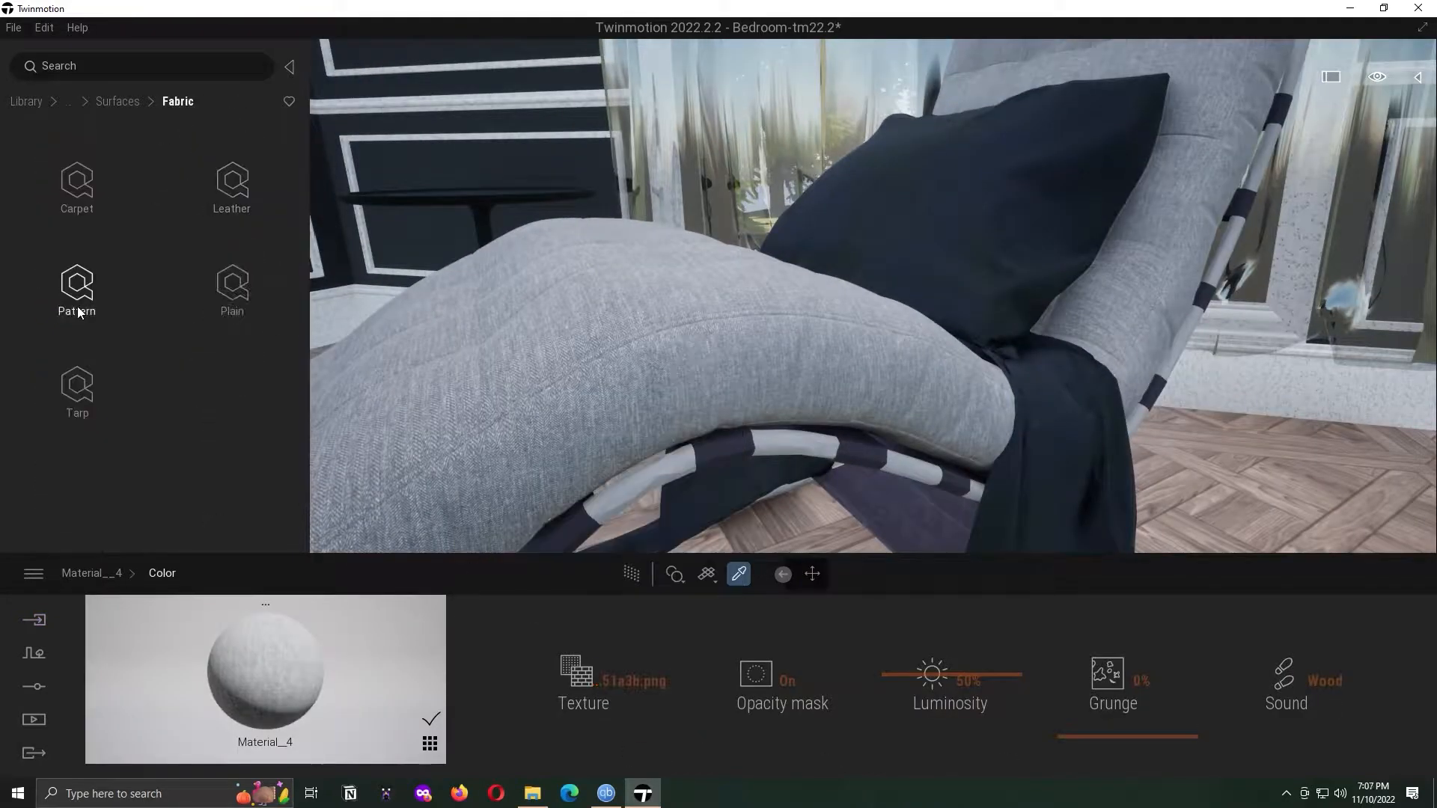
- Apply the plain Furniture Fabric to the lounge chair's upholstery
{"action": "left_click_drag", "start_coordinate": [247, 164], "coordinate": [417, 426]}
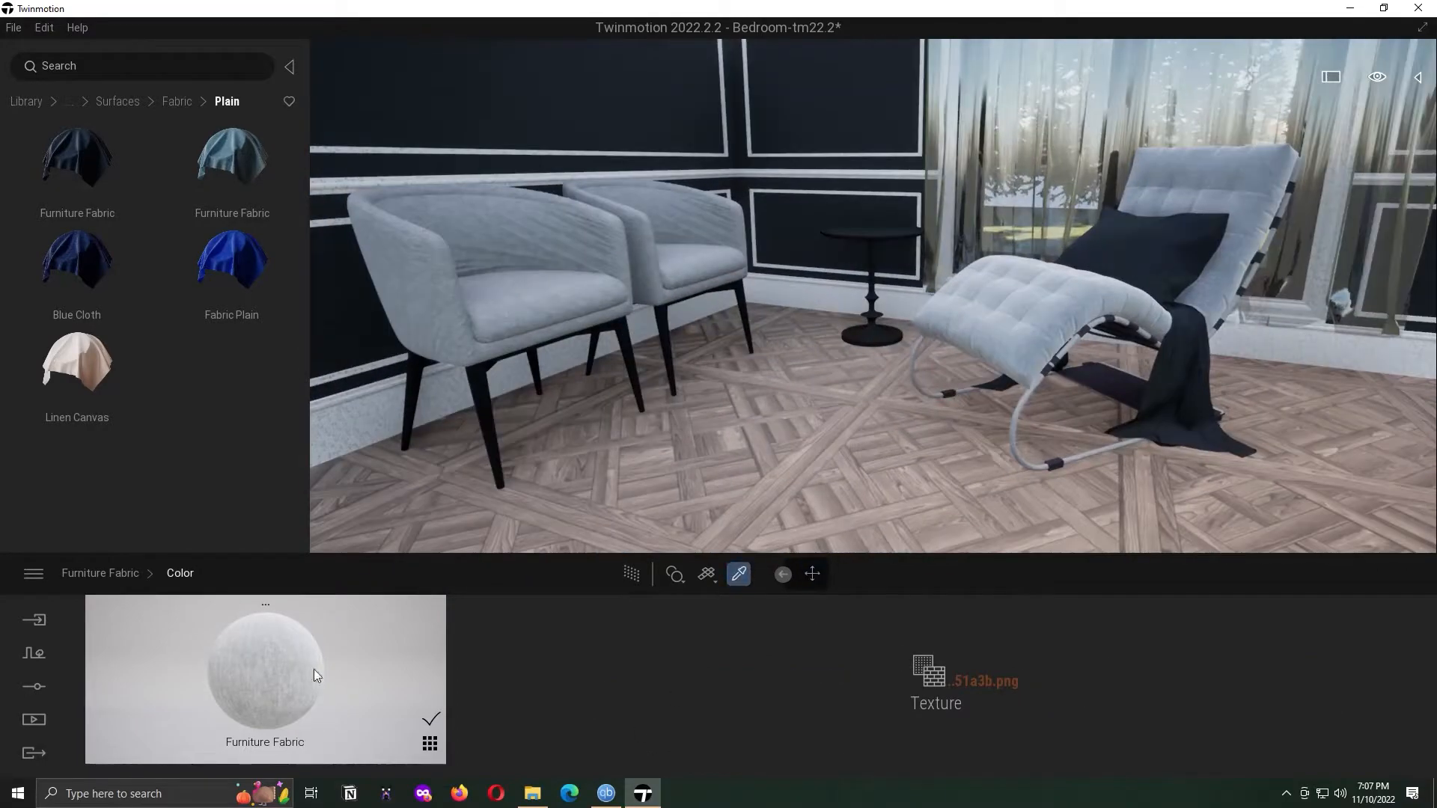
{"action": "left_click", "coordinate": [99, 573]}
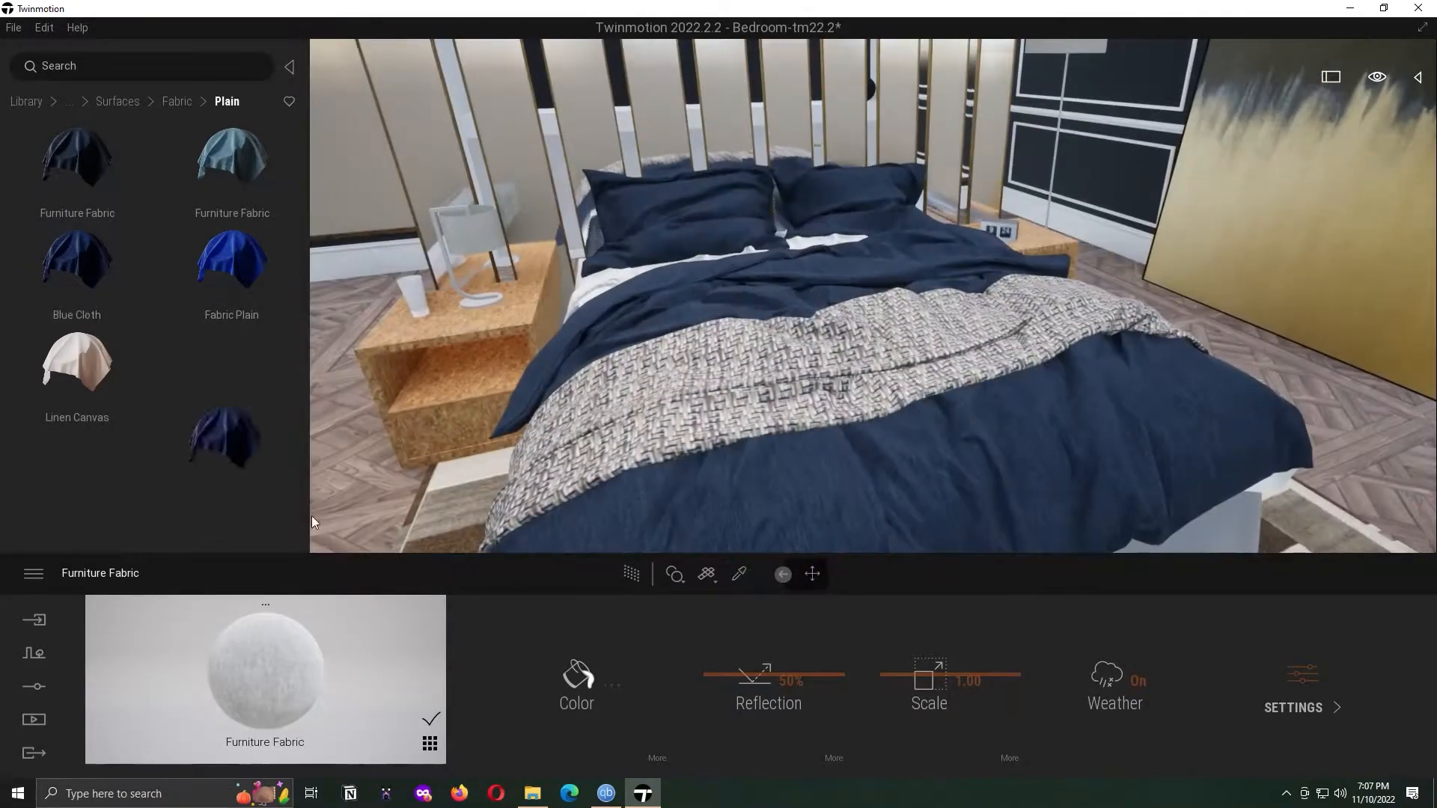
- Apply Blue Cloth and a dark Tarp fabric to the bed's covers
{"action": "left_click_drag", "start_coordinate": [77, 258], "coordinate": [738, 524]}
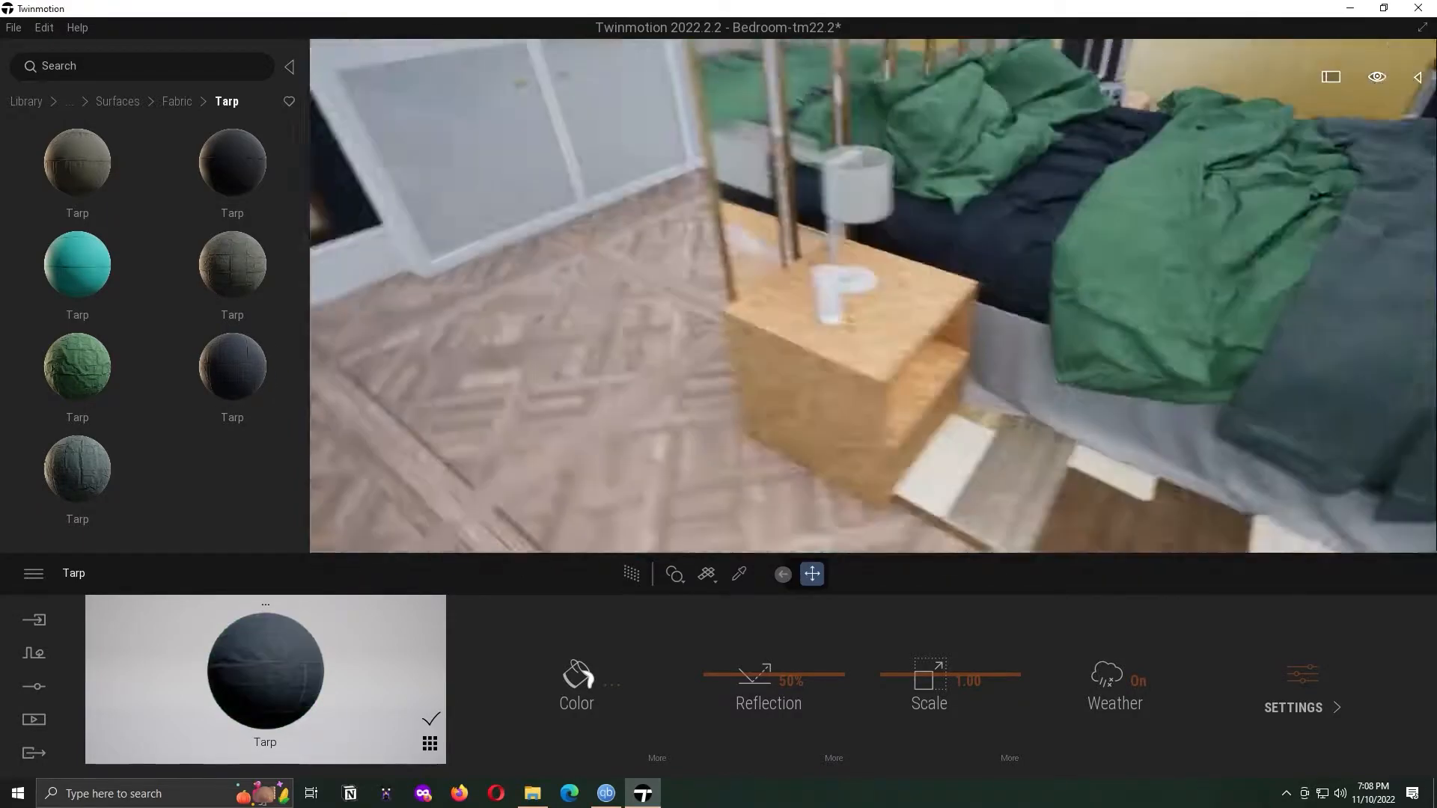
{"action": "left_click_drag", "start_coordinate": [232, 162], "coordinate": [1093, 423]}
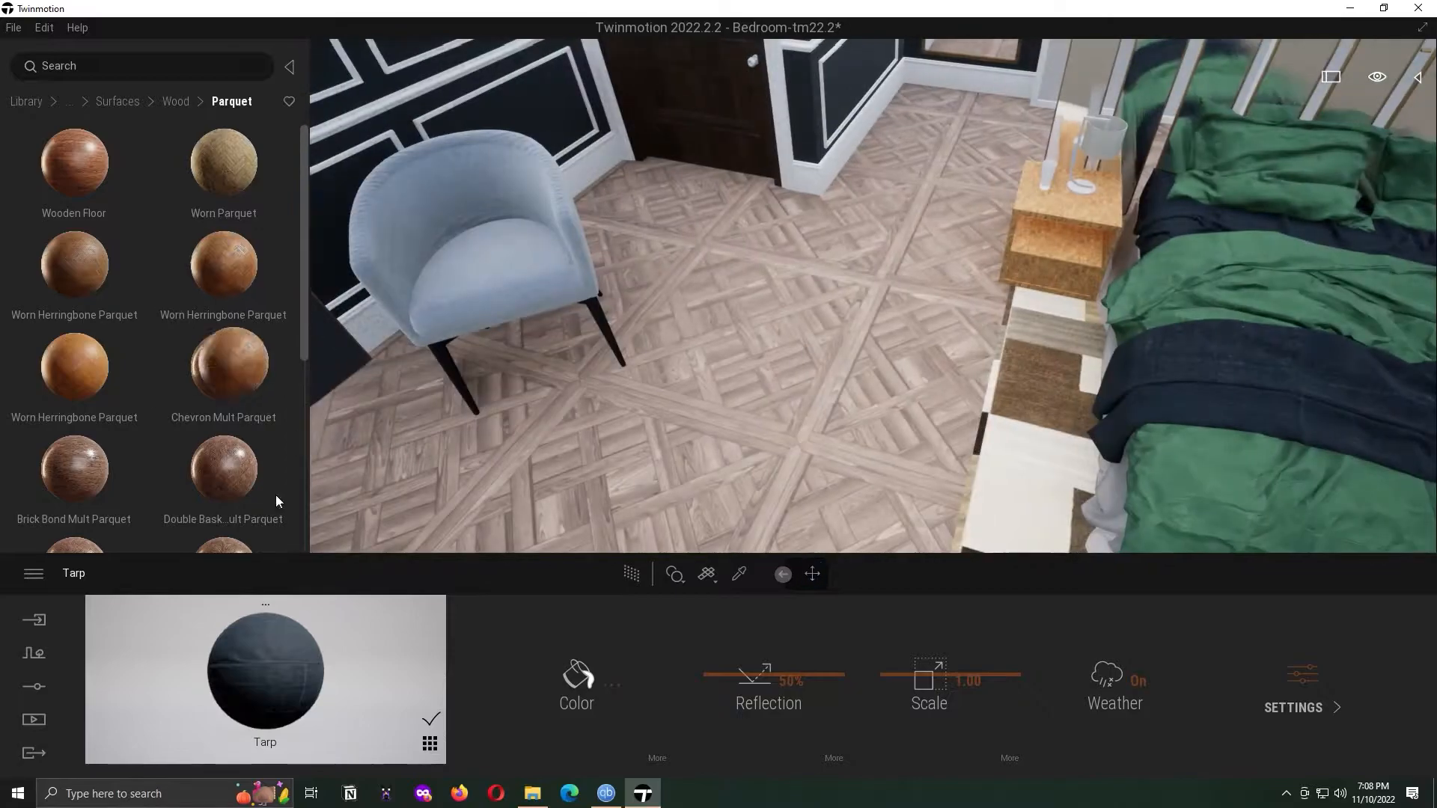
- Try the two Worn Herringbone Parquet variants on the bedroom floor
{"action": "left_click_drag", "start_coordinate": [75, 284], "coordinate": [425, 479]}
{"action": "left_click_drag", "start_coordinate": [224, 285], "coordinate": [348, 473]}
{"action": "left_click_drag", "start_coordinate": [72, 254], "coordinate": [516, 442]}
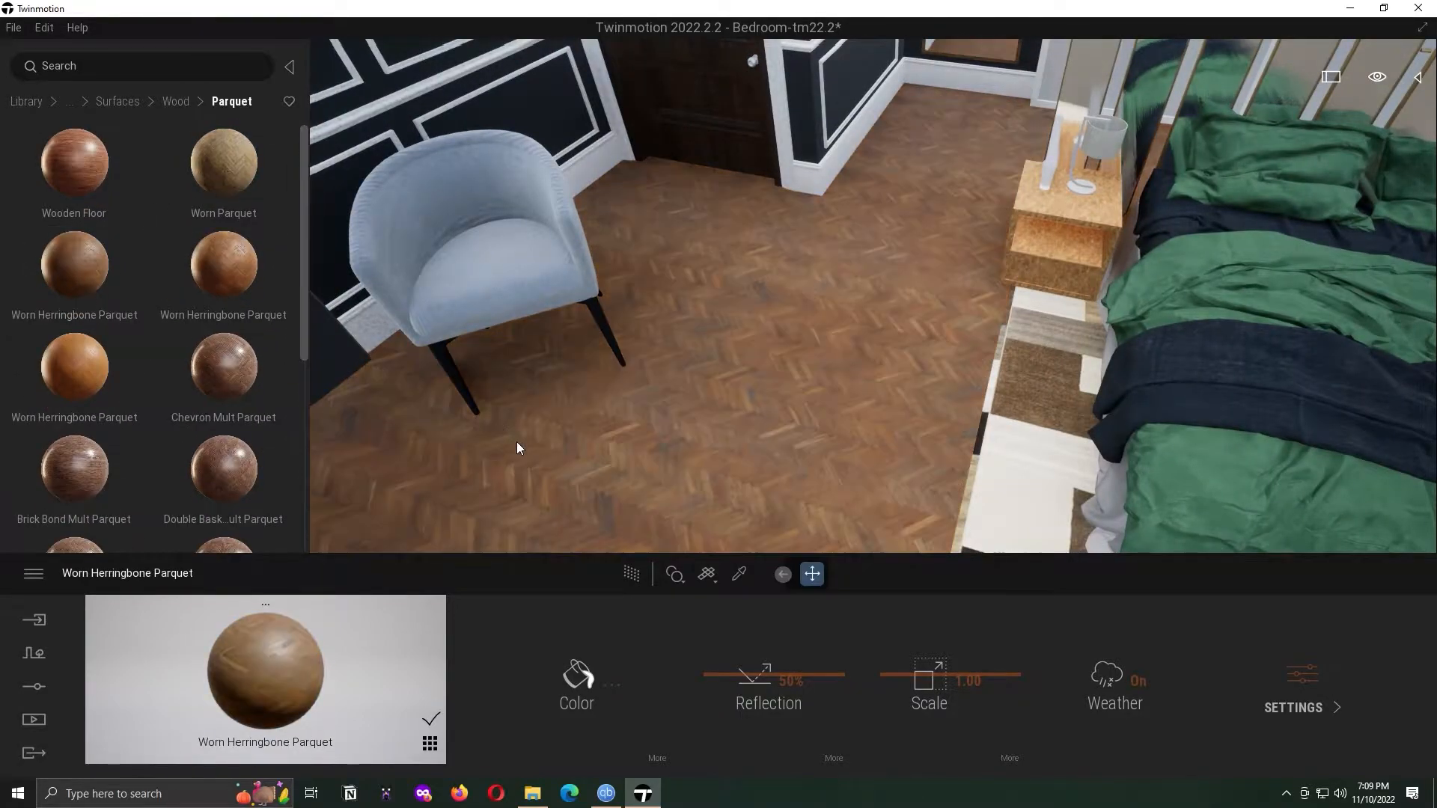
- Try Basket Weave Patterned Parquet Floor and Fine Fishbone Parquet Floor on the bedroom floor
{"action": "left_click_drag", "start_coordinate": [303, 348], "coordinate": [307, 256]}
{"action": "left_click_drag", "start_coordinate": [75, 229], "coordinate": [823, 434]}
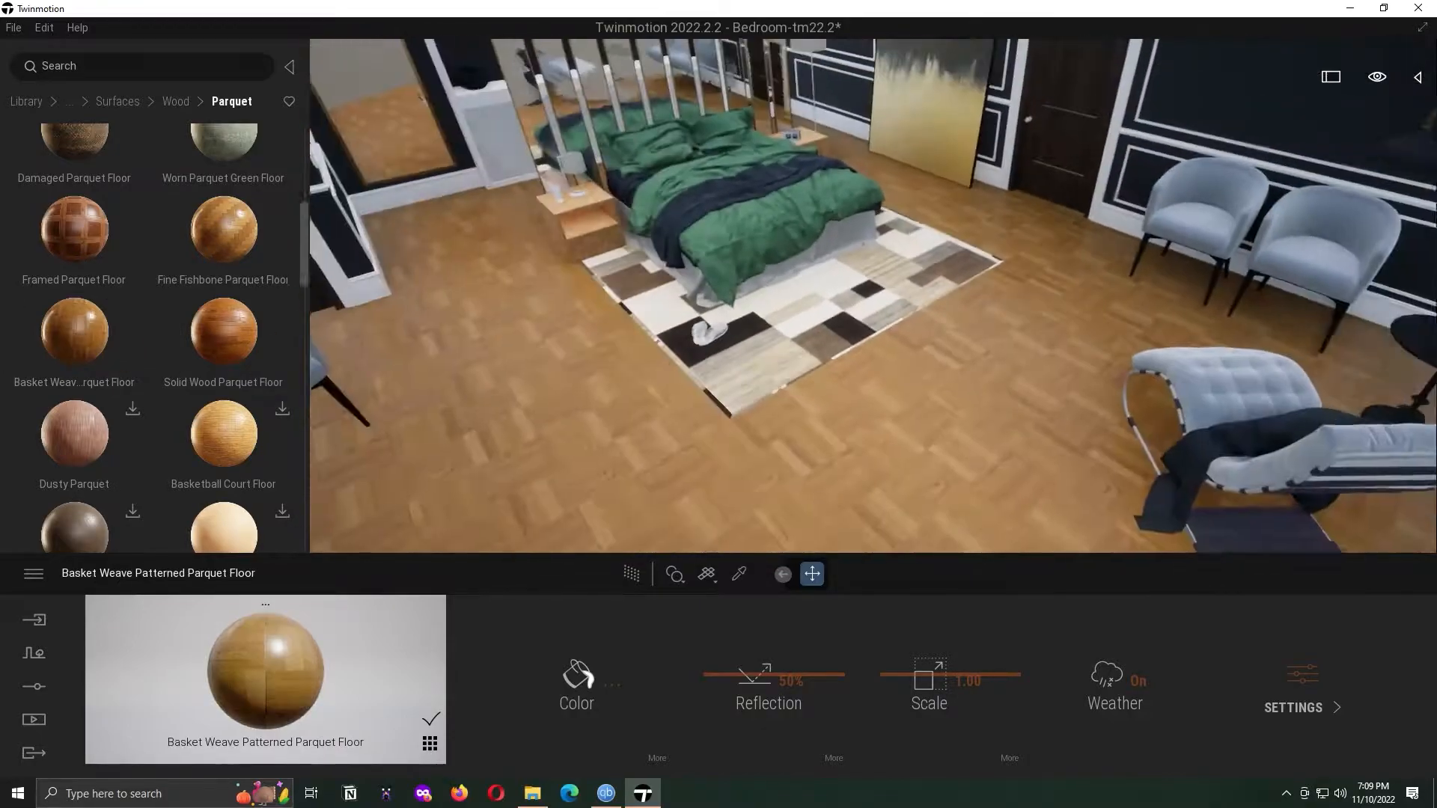
{"action": "left_click_drag", "start_coordinate": [224, 232], "coordinate": [823, 449]}
- Apply an orange-toned Worn Herringbone Parquet to the bedroom floor
{"action": "left_click_drag", "start_coordinate": [304, 271], "coordinate": [307, 186]}
{"action": "left_click_drag", "start_coordinate": [224, 264], "coordinate": [673, 449]}
{"action": "left_click_drag", "start_coordinate": [91, 280], "coordinate": [461, 364]}
- Apply the Bronze metal material to the sideboard's edge trim and leg tips
{"action": "left_click", "coordinate": [116, 102]}
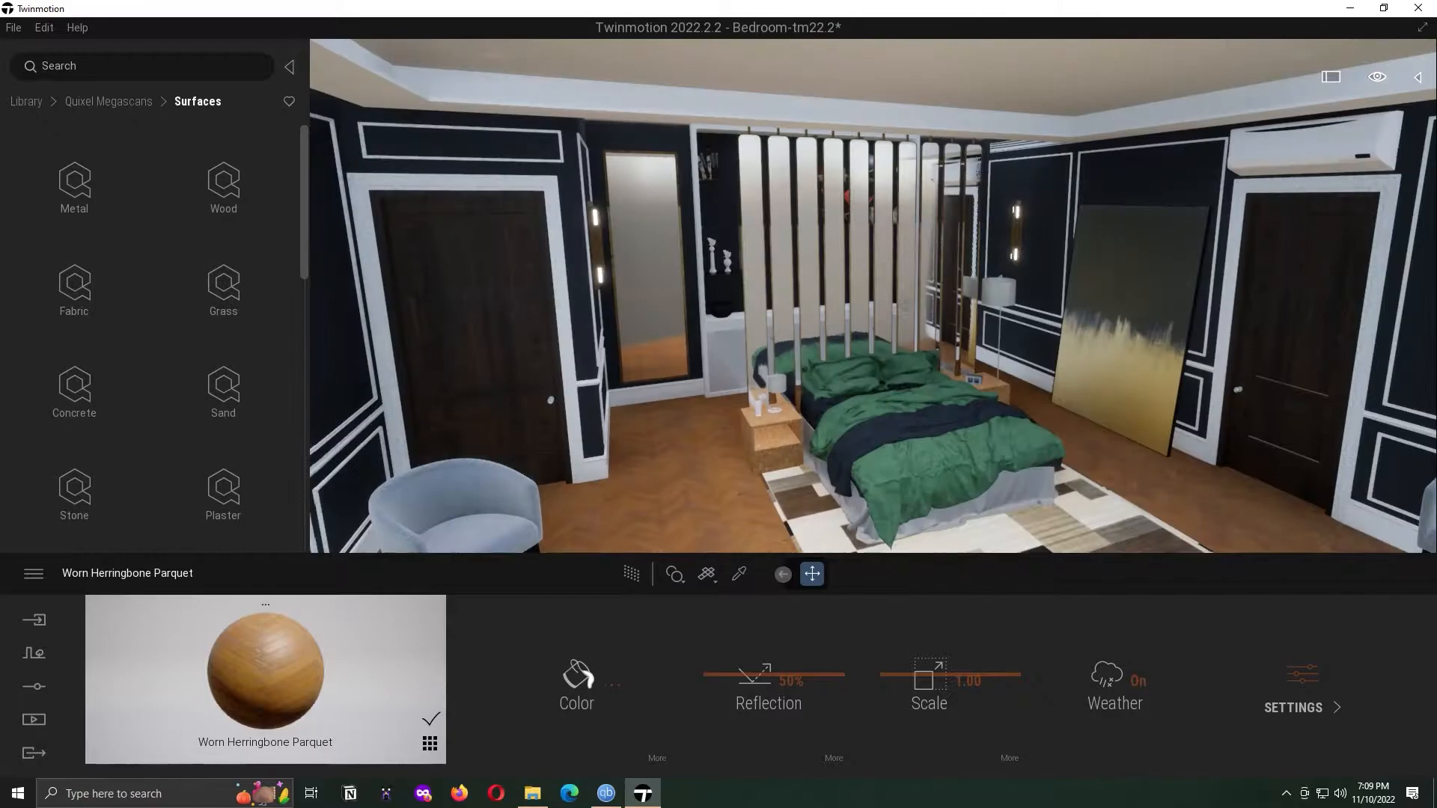
{"action": "left_click", "coordinate": [74, 183]}
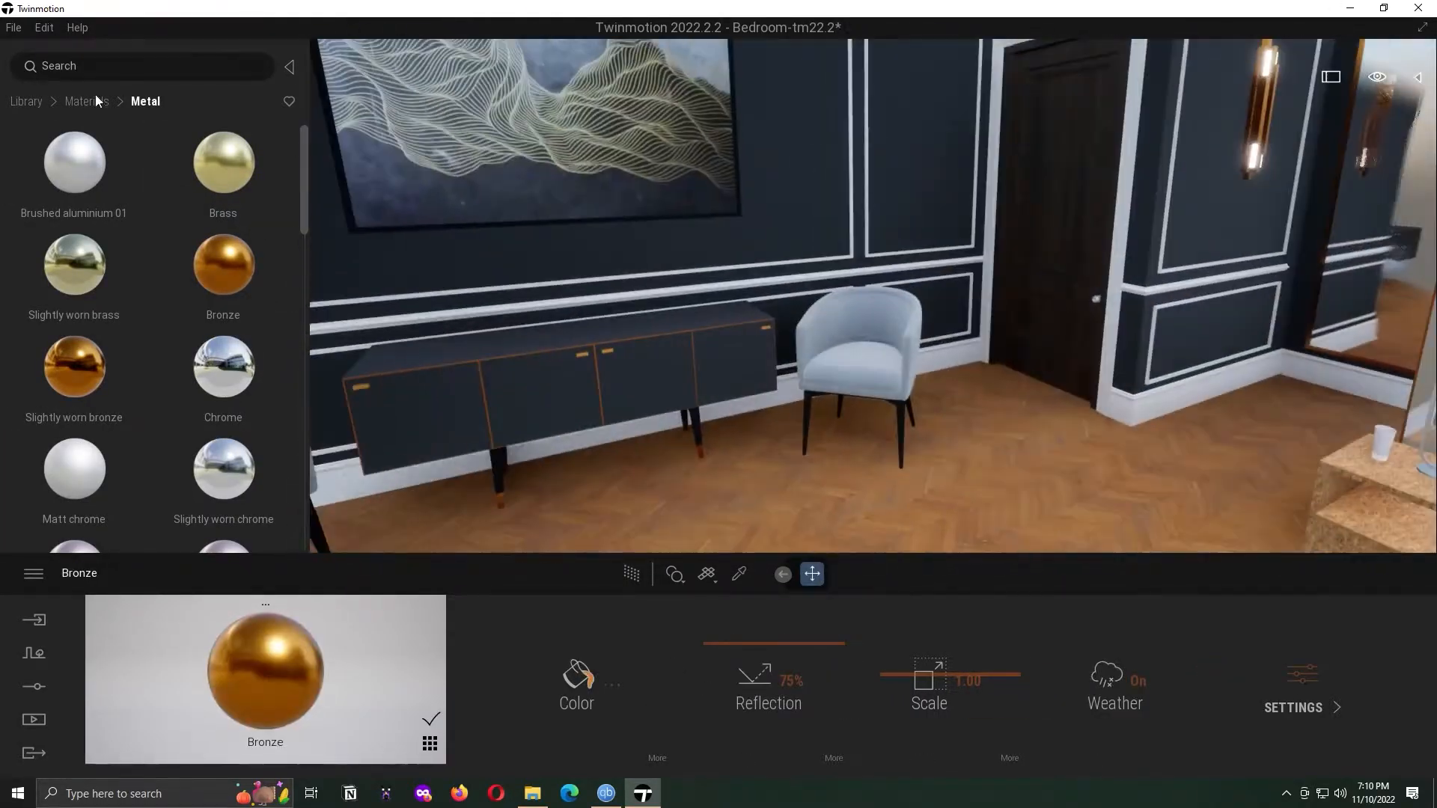
- Apply the Rough plastic material to the sideboard's body and recolour it dark grey
{"action": "left_click_drag", "start_coordinate": [304, 187], "coordinate": [295, 384]}
{"action": "left_click", "coordinate": [92, 102]}
{"action": "left_click", "coordinate": [223, 279]}
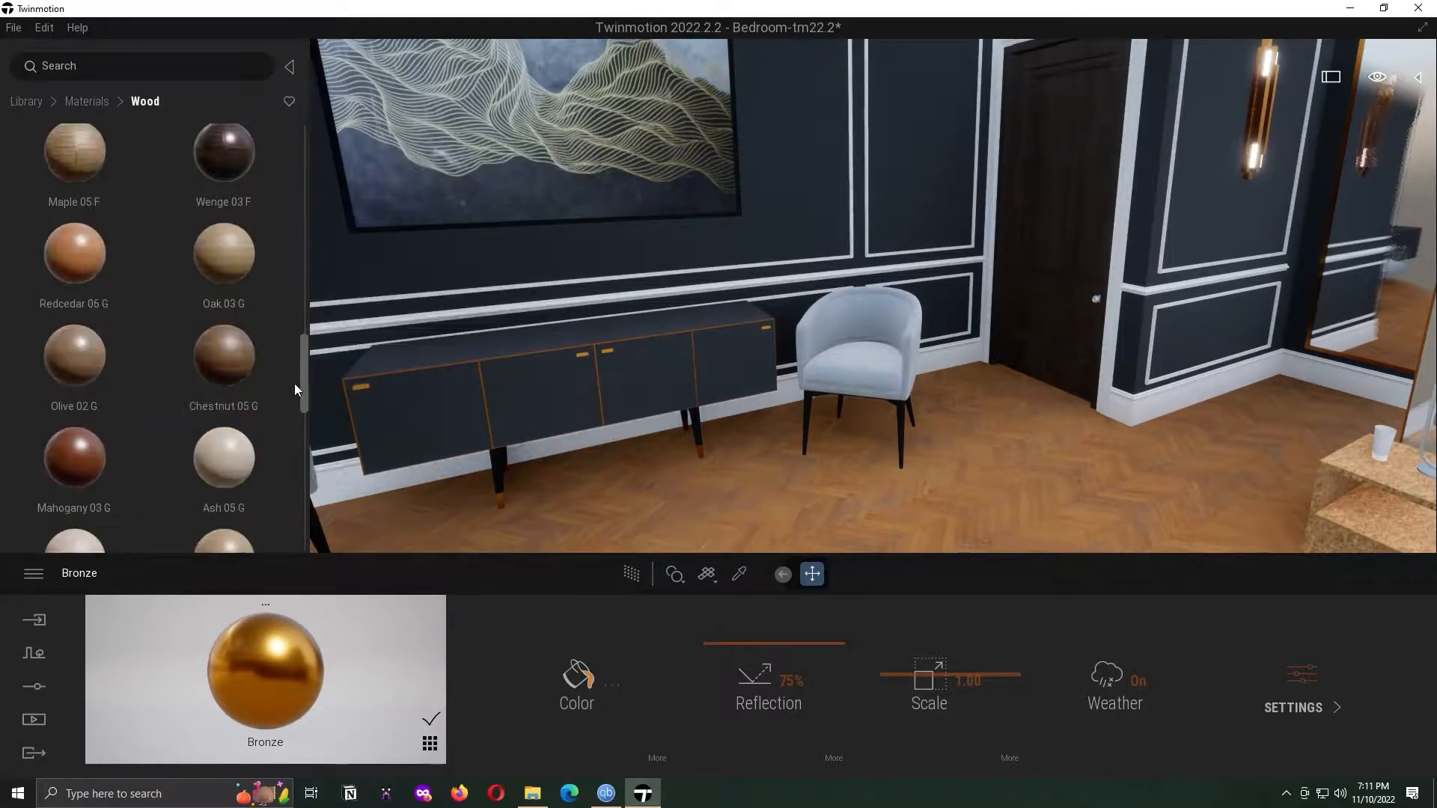
{"action": "left_click", "coordinate": [223, 494]}
{"action": "scroll", "coordinate": [223, 337], "scroll_direction": "down", "scroll_amount": 5}
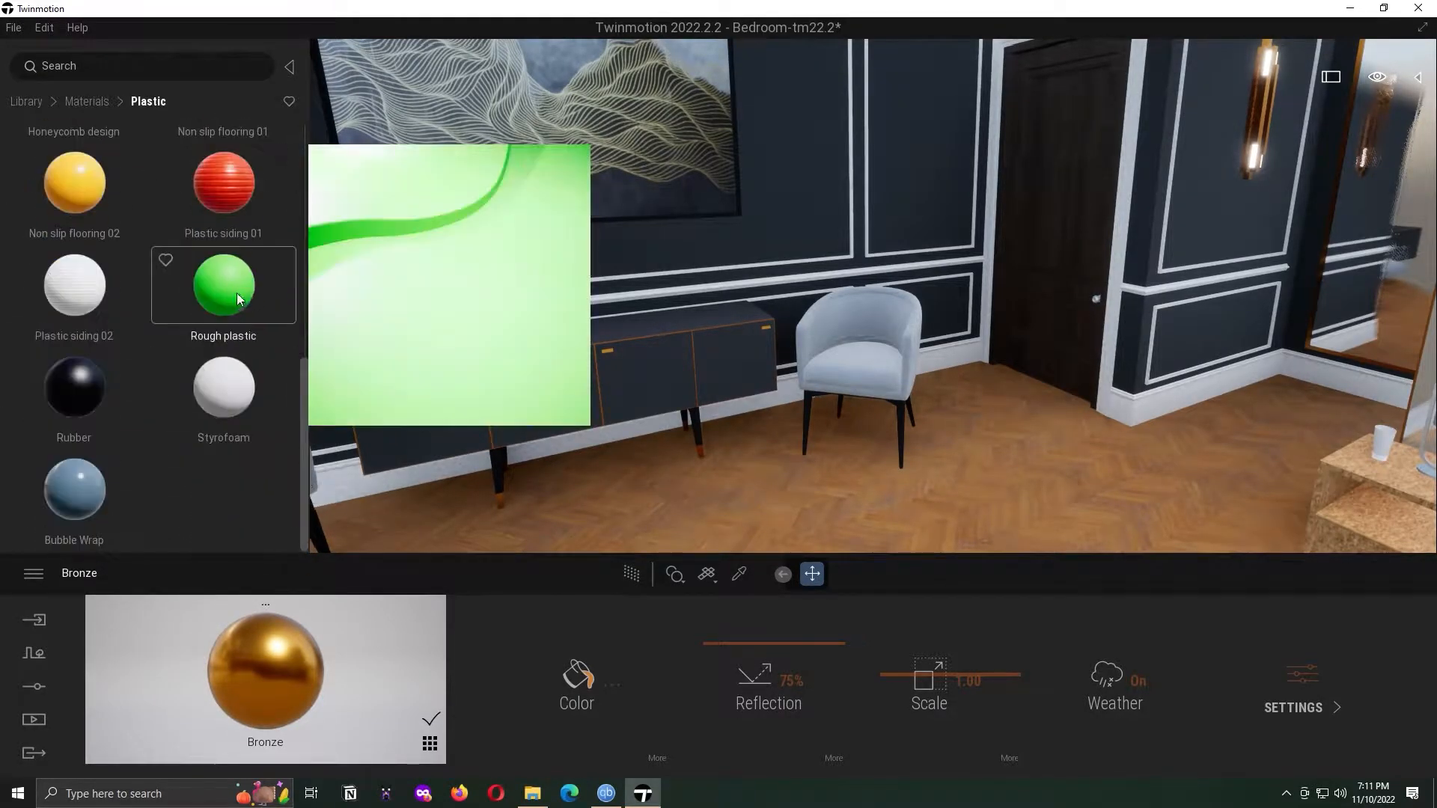
{"action": "left_click_drag", "start_coordinate": [223, 285], "coordinate": [524, 389]}
{"action": "left_click", "coordinate": [576, 681]}
{"action": "left_click", "coordinate": [795, 536]}
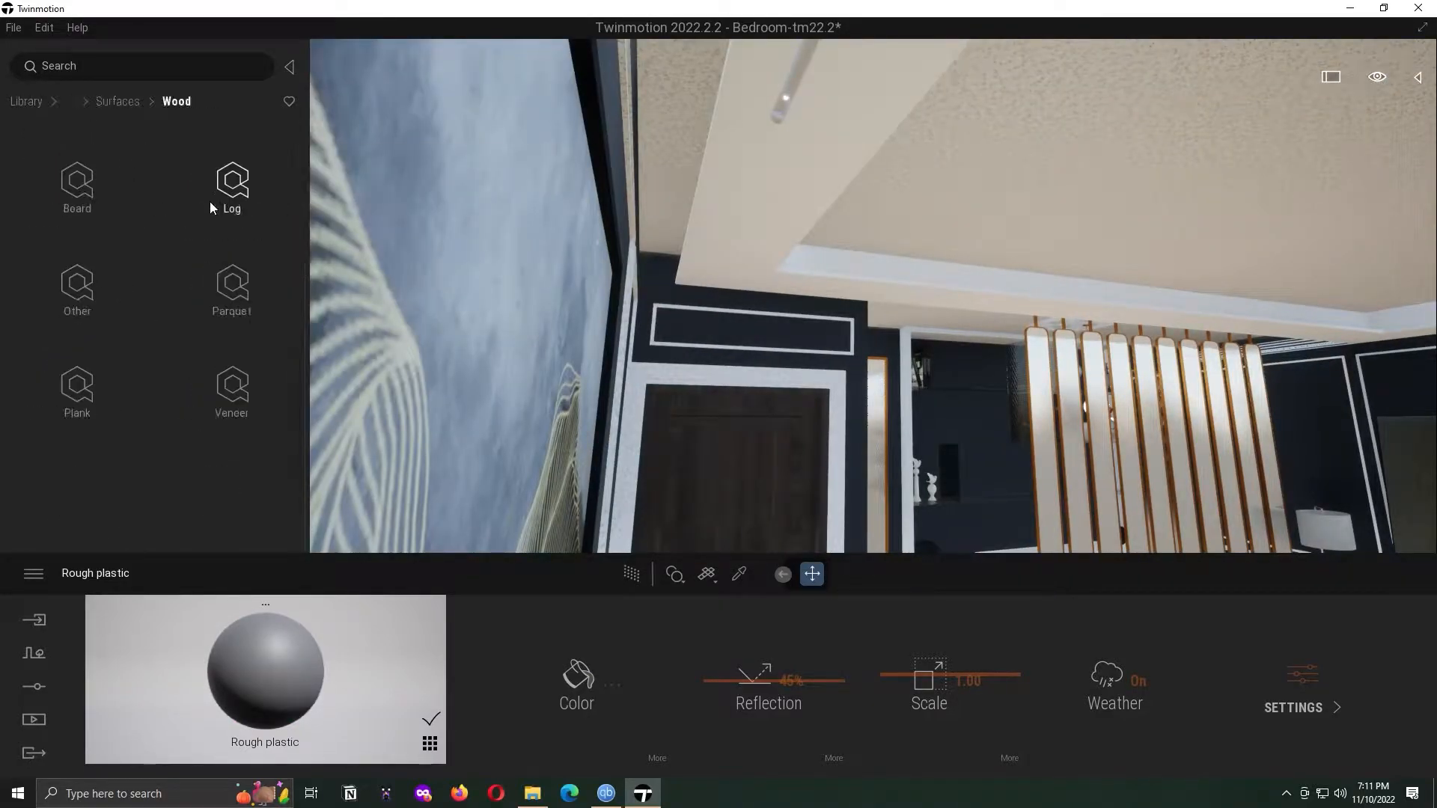
- Apply Framed Parquet Floor to the lowered border around the bedroom ceiling
{"action": "left_click", "coordinate": [223, 291]}
{"action": "left_click", "coordinate": [1090, 154]}
{"action": "left_click_drag", "start_coordinate": [302, 165], "coordinate": [302, 374]}
{"action": "left_click_drag", "start_coordinate": [75, 387], "coordinate": [792, 236]}
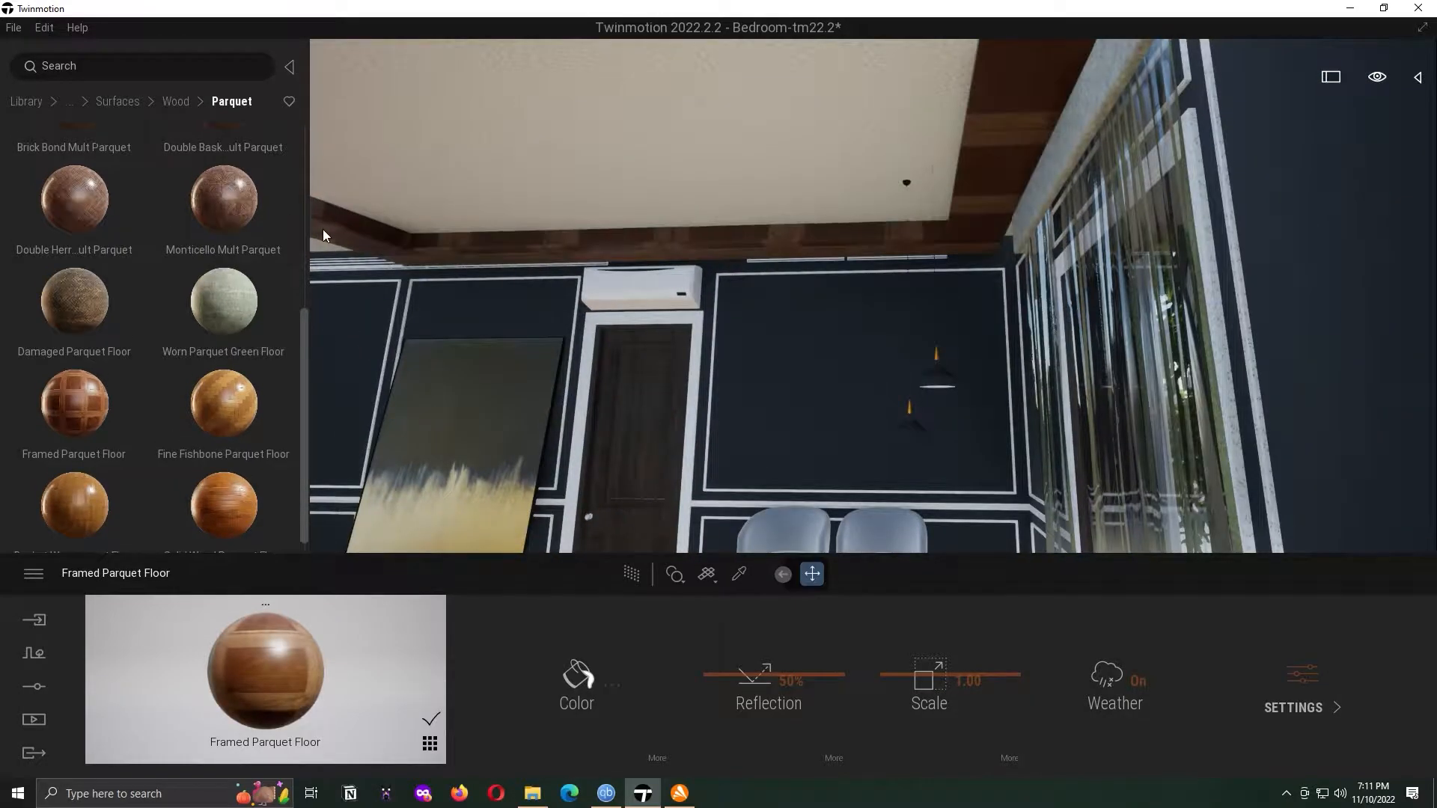
- Apply the Non slip flooring 02 plastic to the necks of the pendant lamps
{"action": "left_click", "coordinate": [304, 229]}
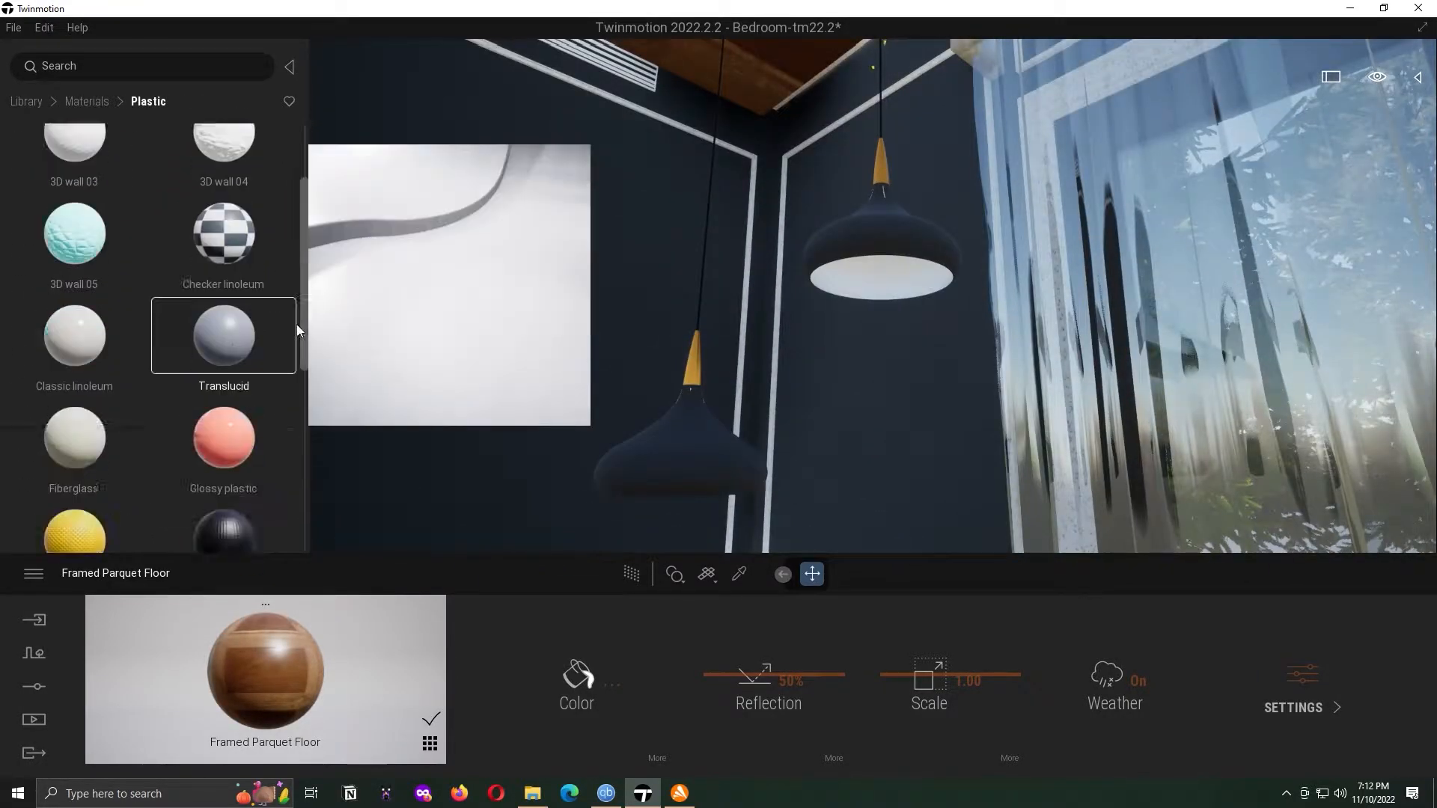
{"action": "left_click_drag", "start_coordinate": [304, 285], "coordinate": [304, 505]}
{"action": "left_click", "coordinate": [881, 282]}
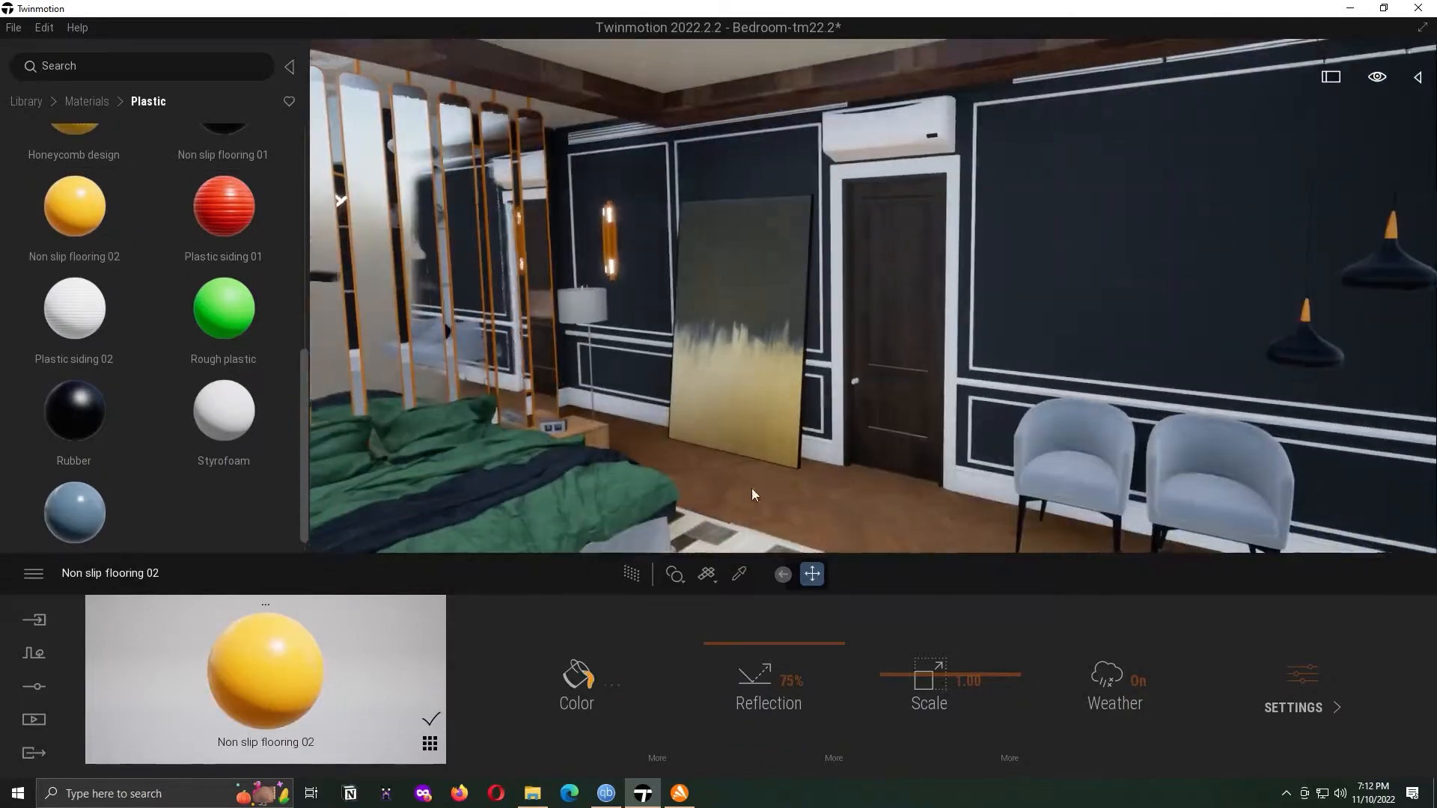
- Cover the dark walls with Carpet wool var 02 at scale 10 and the floor lamp's shade with Carpet velvet 01
{"action": "left_click", "coordinate": [738, 574]}
{"action": "left_click", "coordinate": [751, 488]}
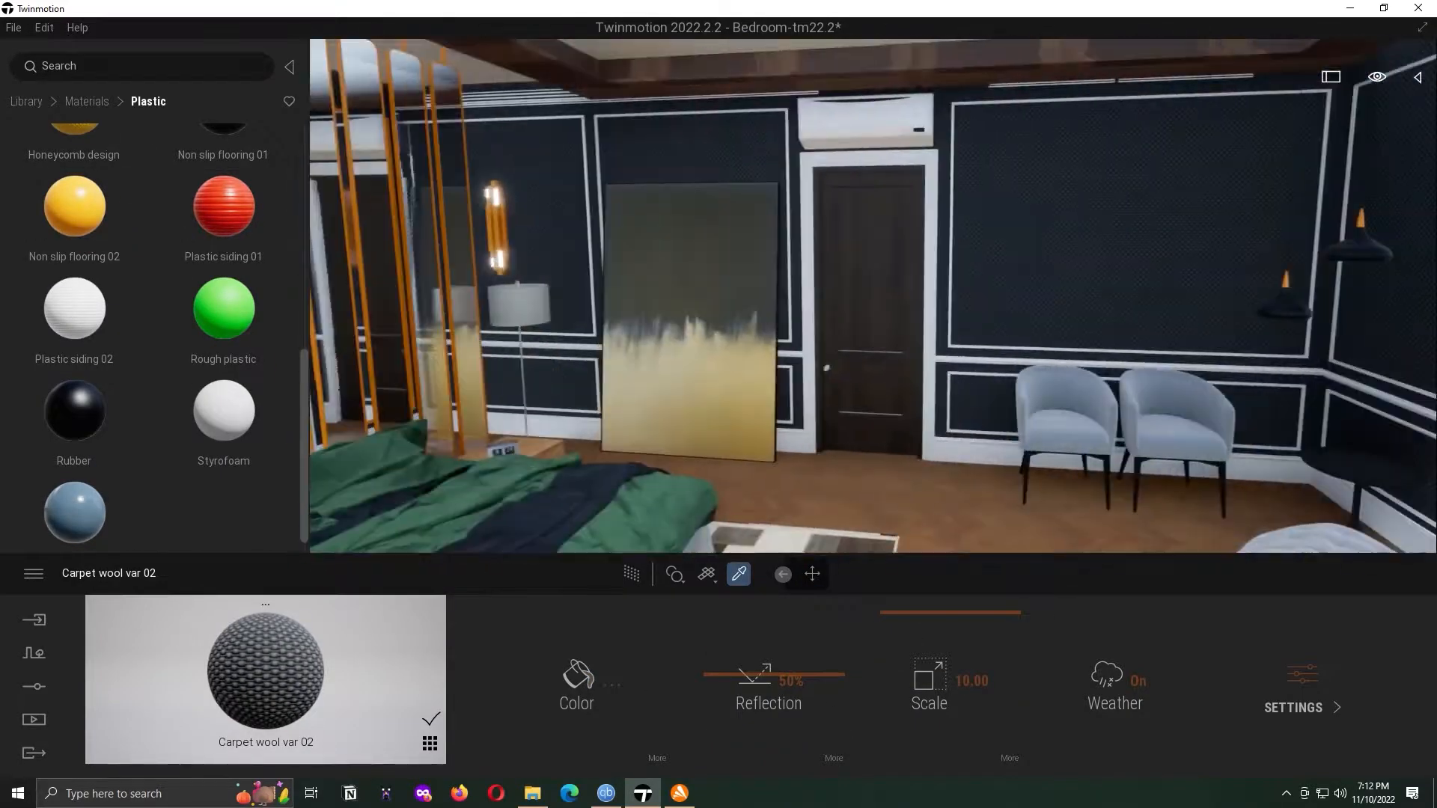
{"action": "left_click", "coordinate": [712, 367]}
{"action": "left_click", "coordinate": [74, 452]}
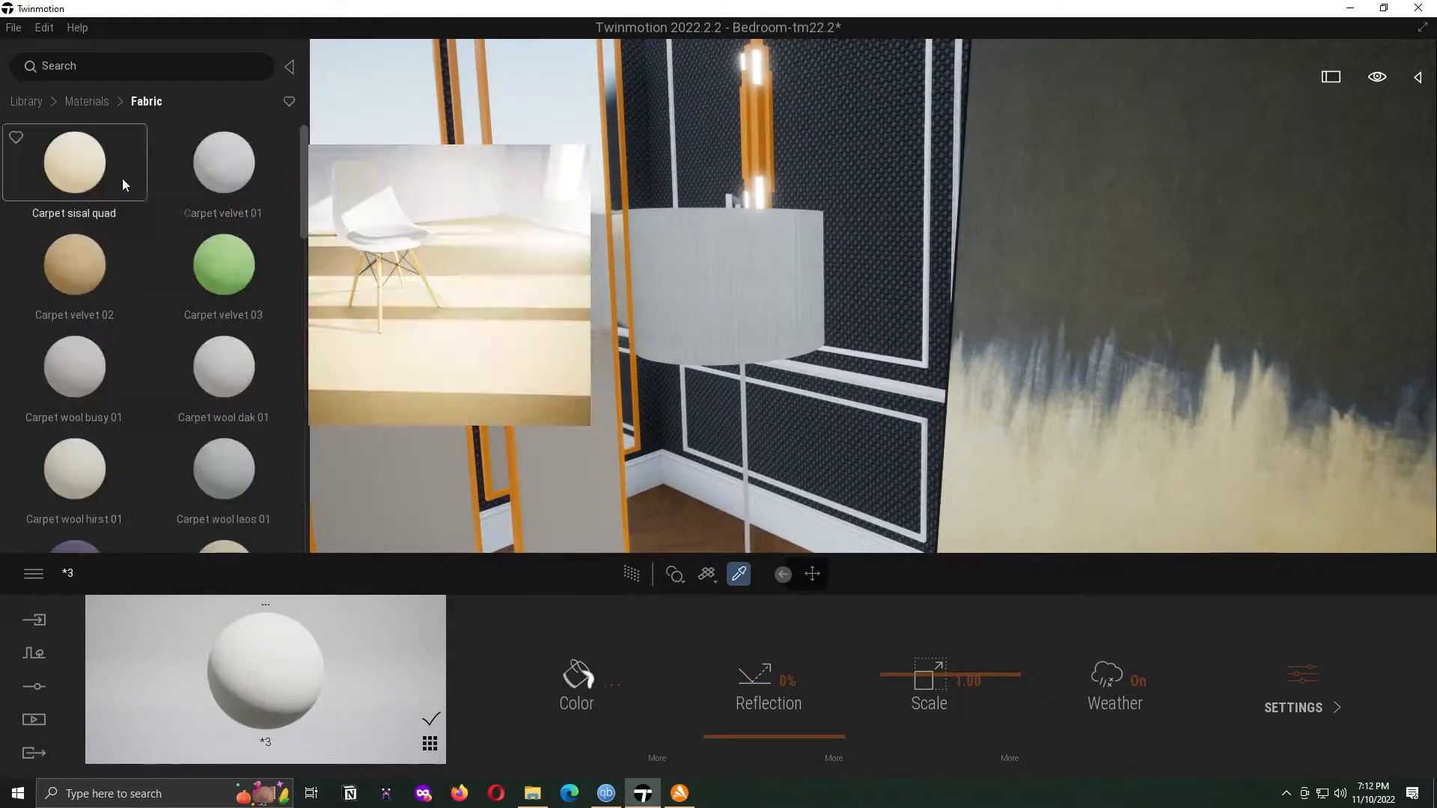
{"action": "left_click_drag", "start_coordinate": [224, 163], "coordinate": [725, 288]}
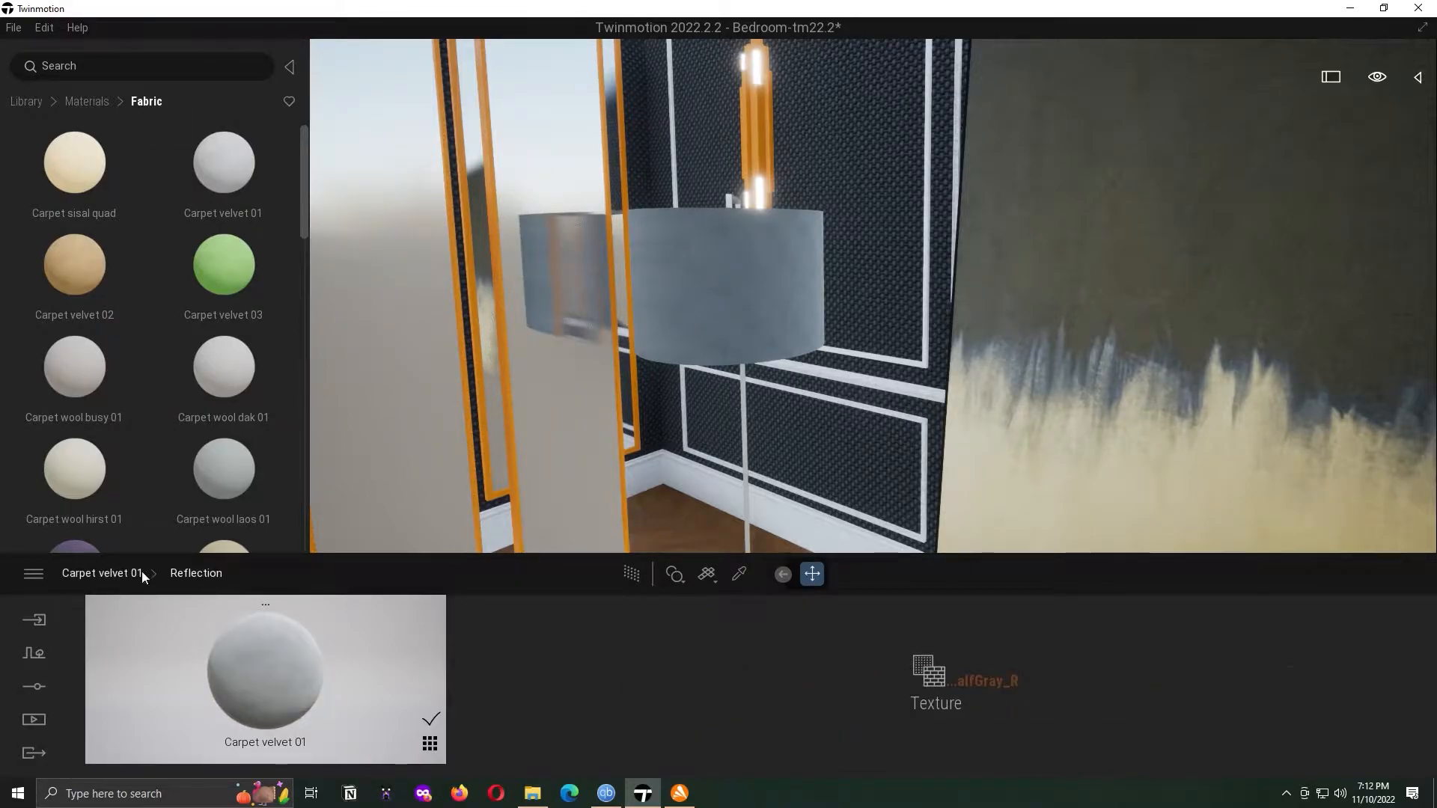
{"action": "left_click", "coordinate": [142, 574]}
- Cover the rug under the bed with the Long pile carpet 08 fabric
{"action": "scroll", "coordinate": [150, 336], "scroll_direction": "down", "scroll_amount": 10}
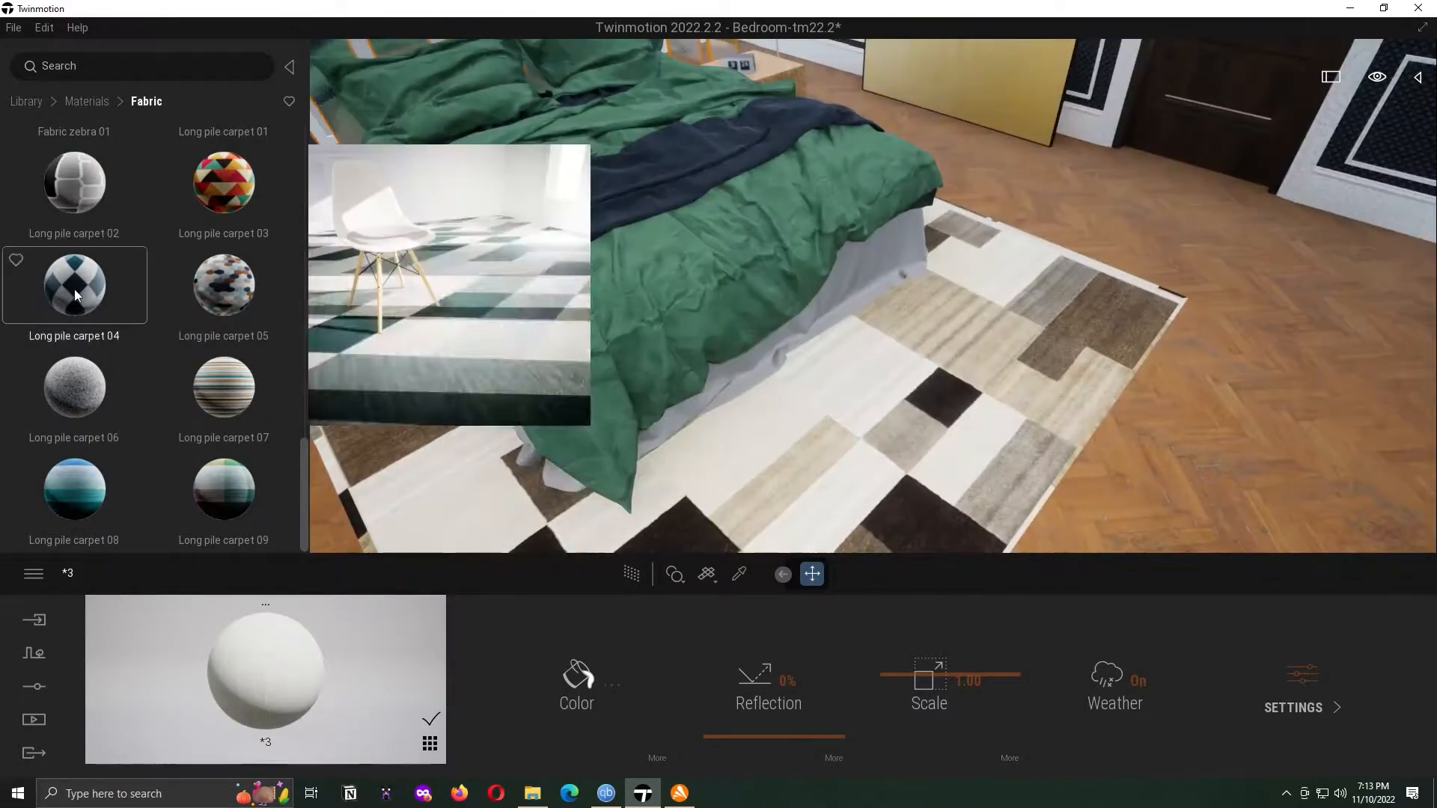
{"action": "left_click_drag", "start_coordinate": [223, 284], "coordinate": [823, 374]}
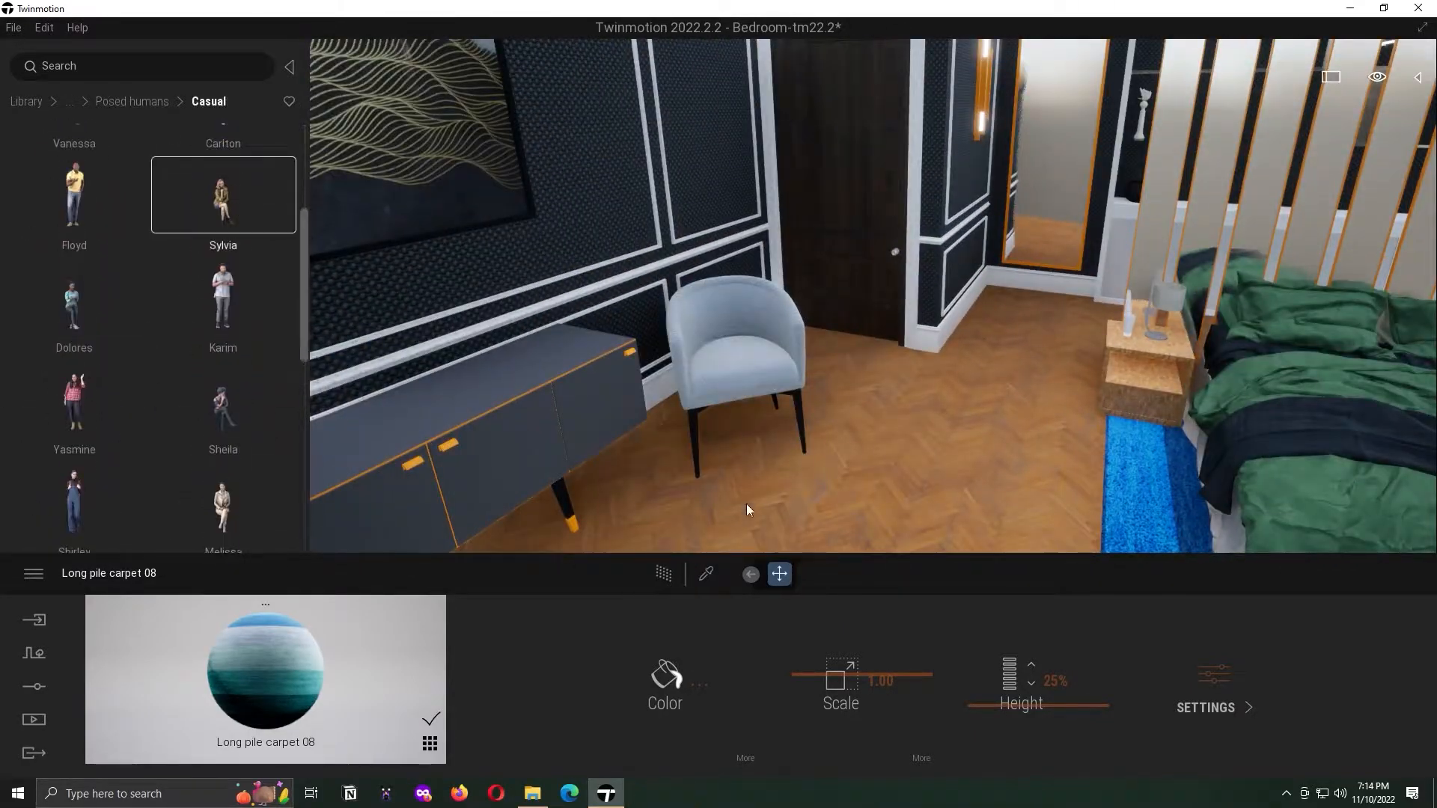
- Seat the casual posed human Sylvia on the chair beside the sideboard and adjust the placement
{"action": "right_click_drag", "start_coordinate": [752, 398], "coordinate": [794, 284]}
{"action": "left_click", "coordinate": [796, 265], "text": "ctrl"}
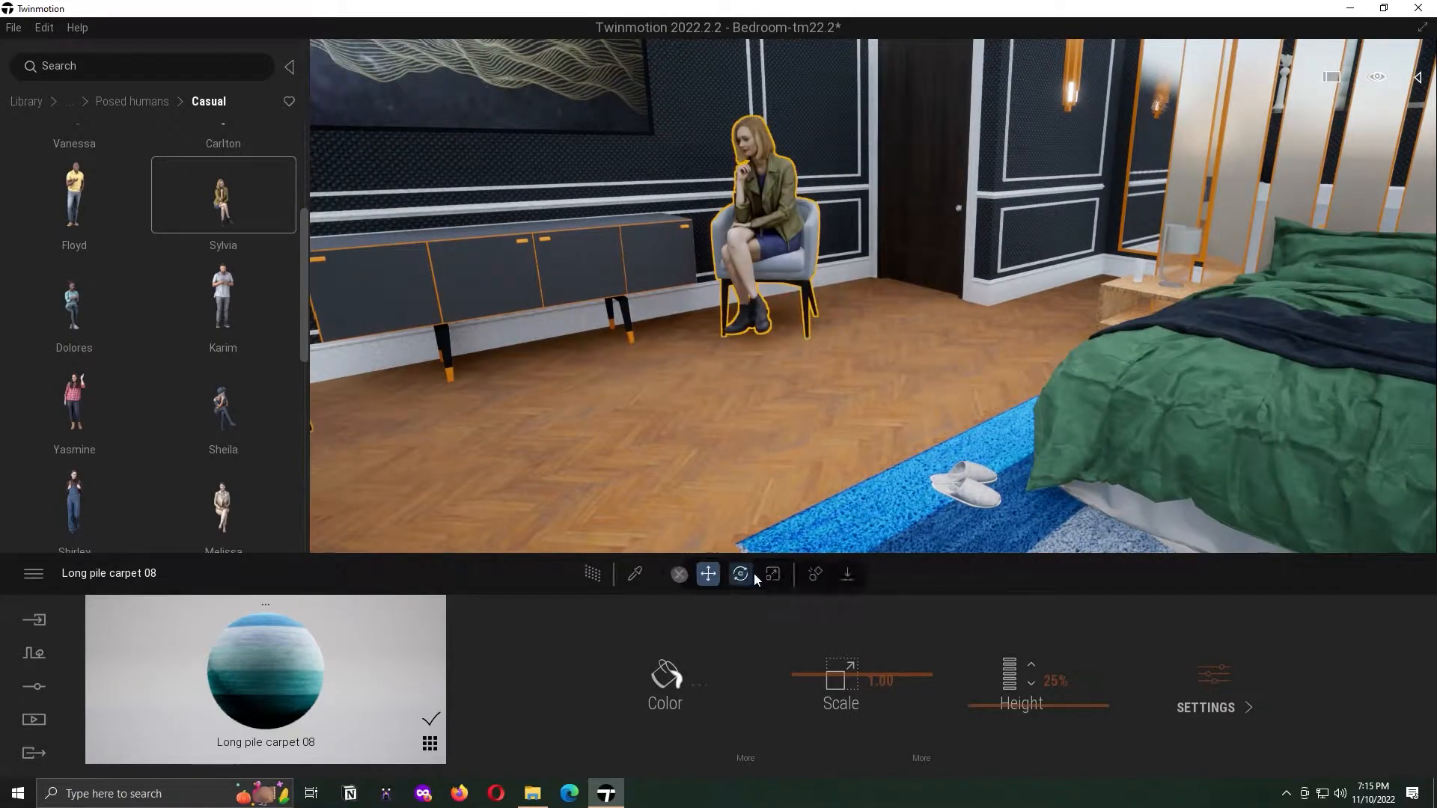
{"action": "left_click", "coordinate": [885, 574]}
{"action": "left_click", "coordinate": [896, 539]}
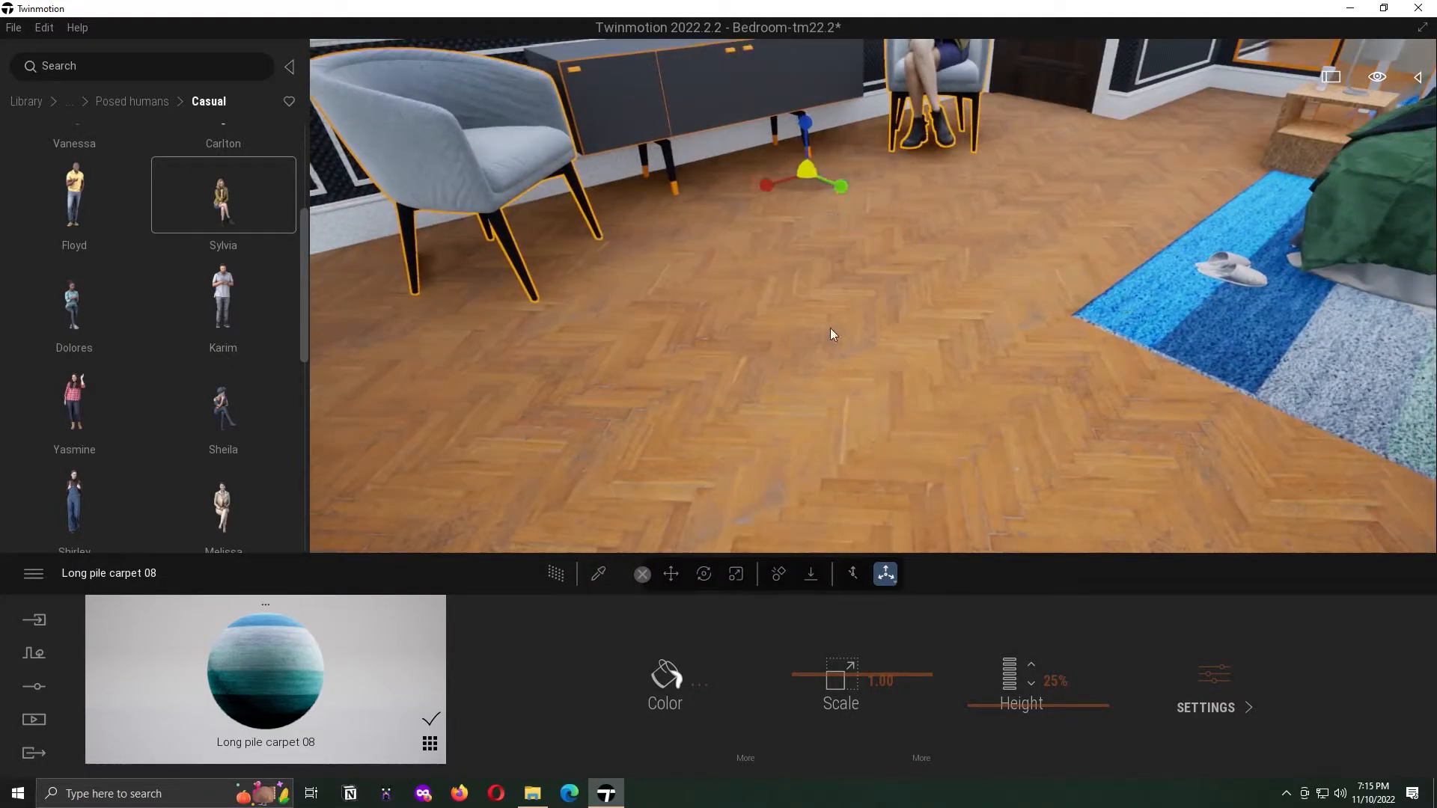
{"action": "left_click_drag", "start_coordinate": [821, 133], "coordinate": [925, 137]}
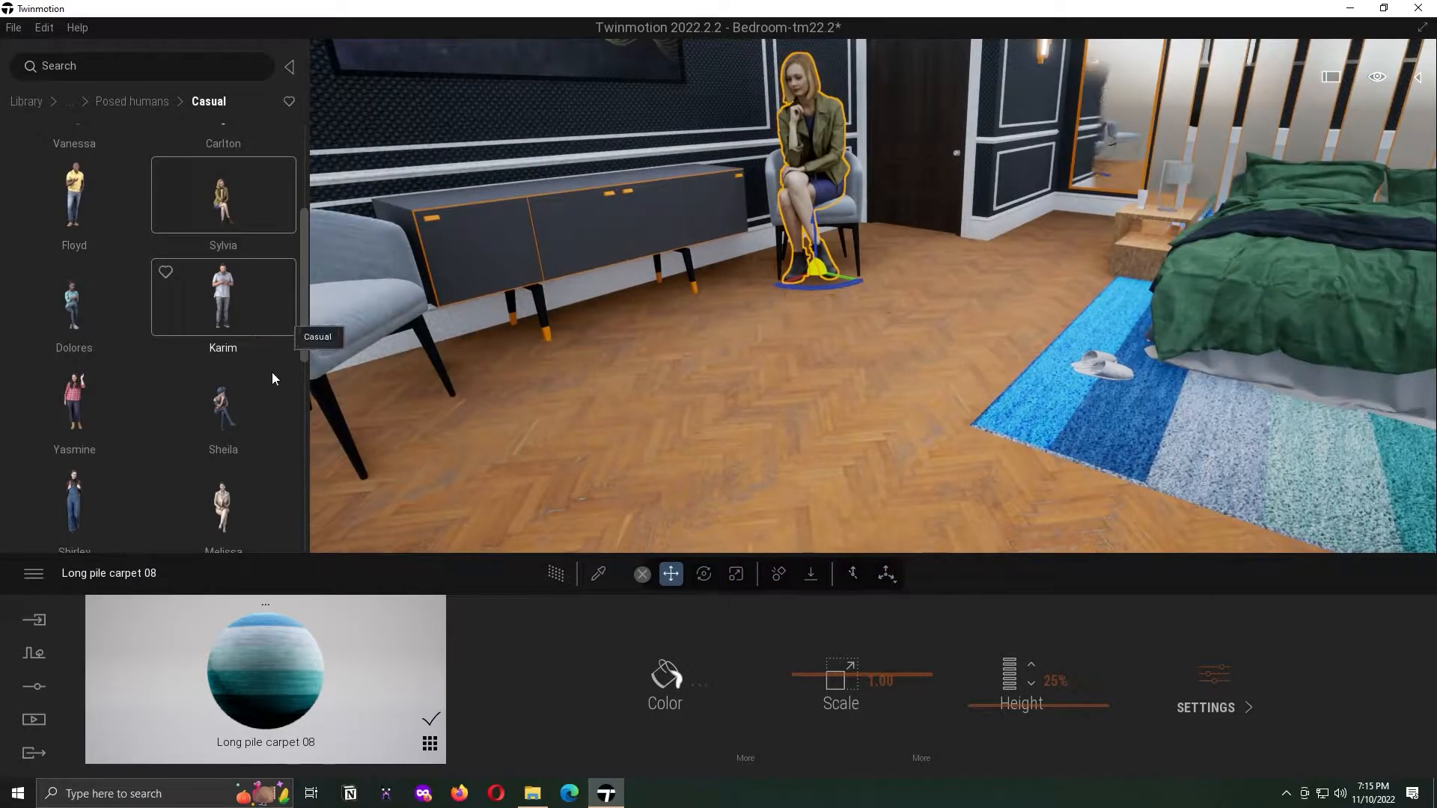
- Seat the casual posed human Sheila on the chair at the sideboard's other end
{"action": "left_click_drag", "start_coordinate": [223, 404], "coordinate": [473, 442]}
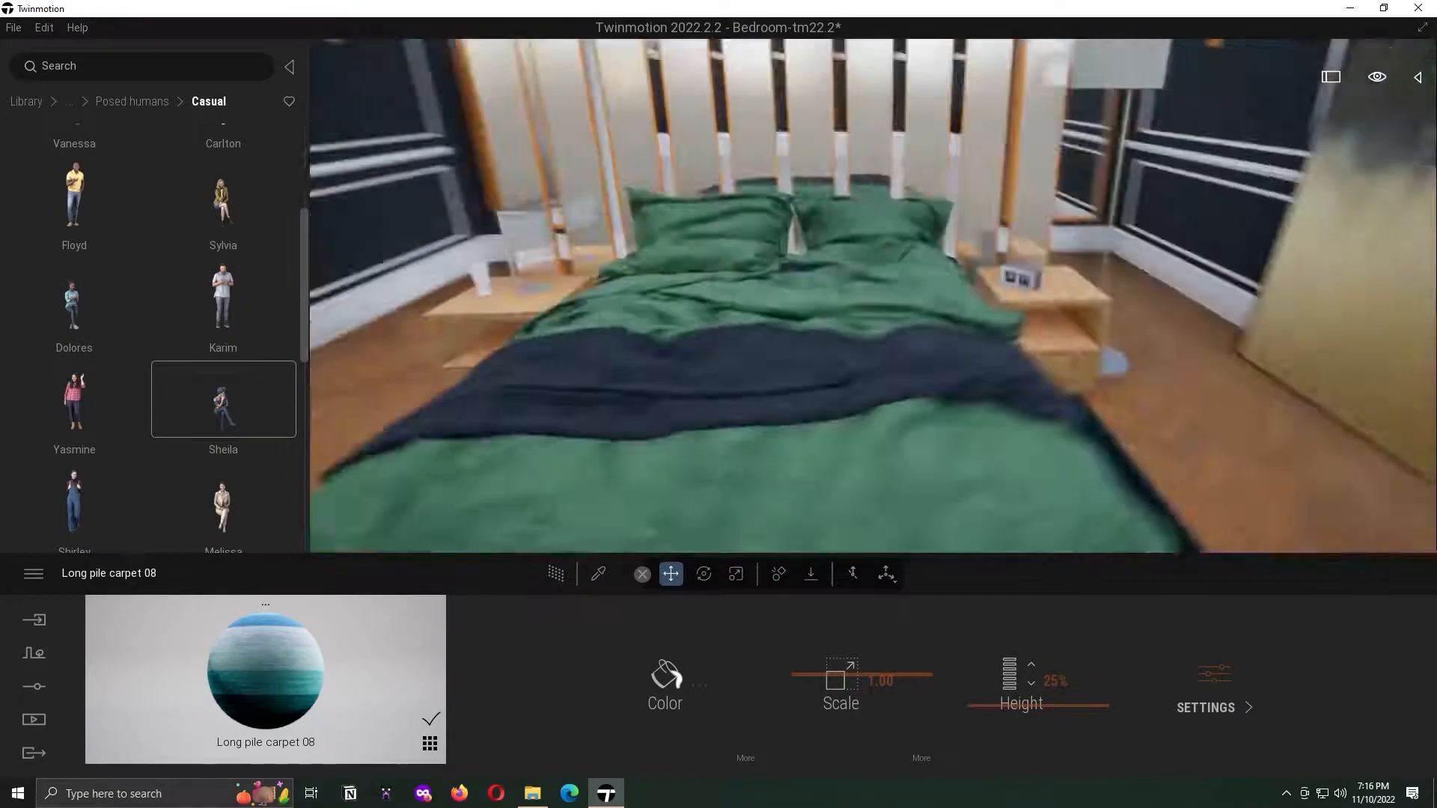
{"action": "scroll", "coordinate": [303, 353], "scroll_direction": "down", "scroll_amount": 1}
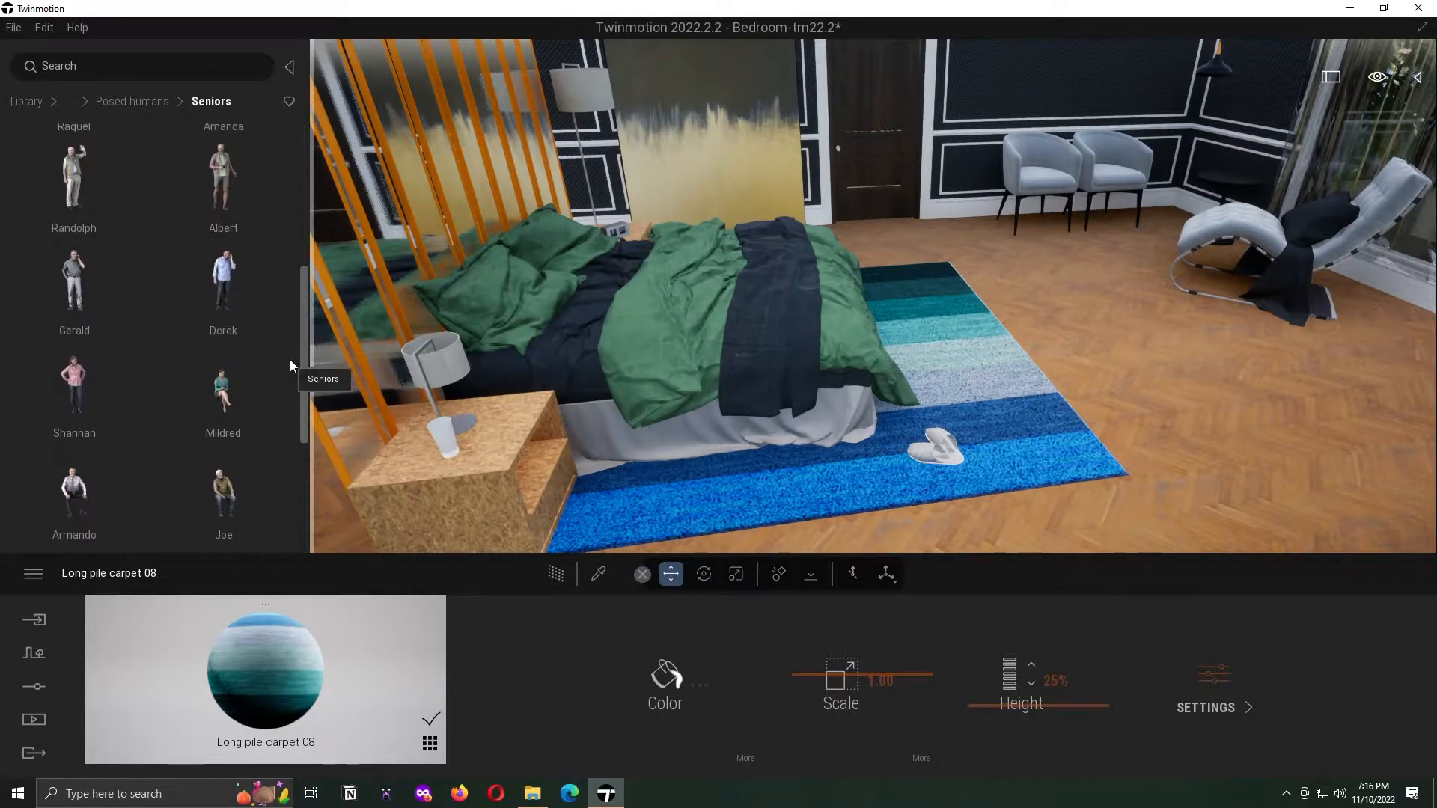
- Place a seated girl and the standing child Rachael from the posed children on the striped rug
{"action": "left_click_drag", "start_coordinate": [1038, 241], "coordinate": [262, 204]}
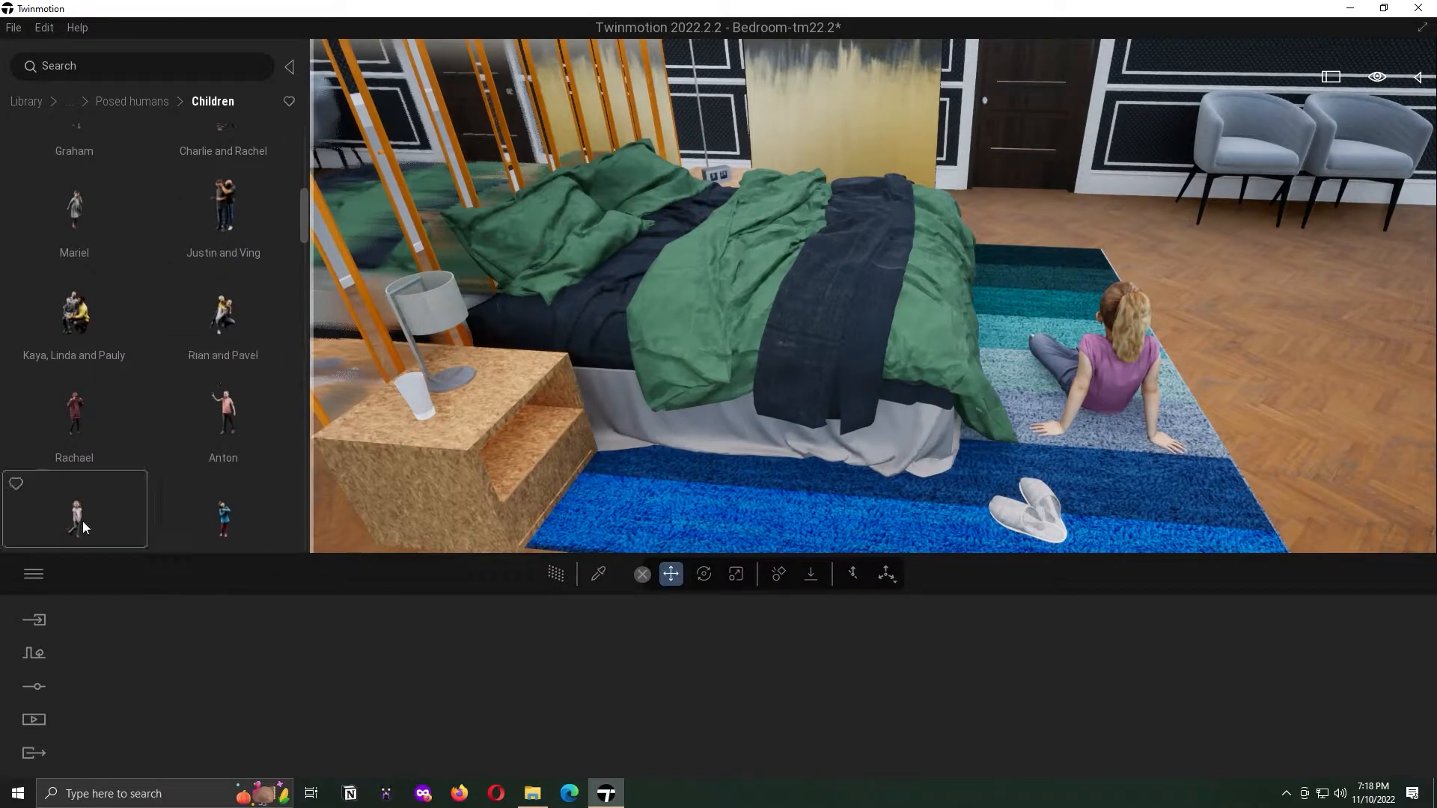
{"action": "left_click_drag", "start_coordinate": [75, 407], "coordinate": [1057, 302]}
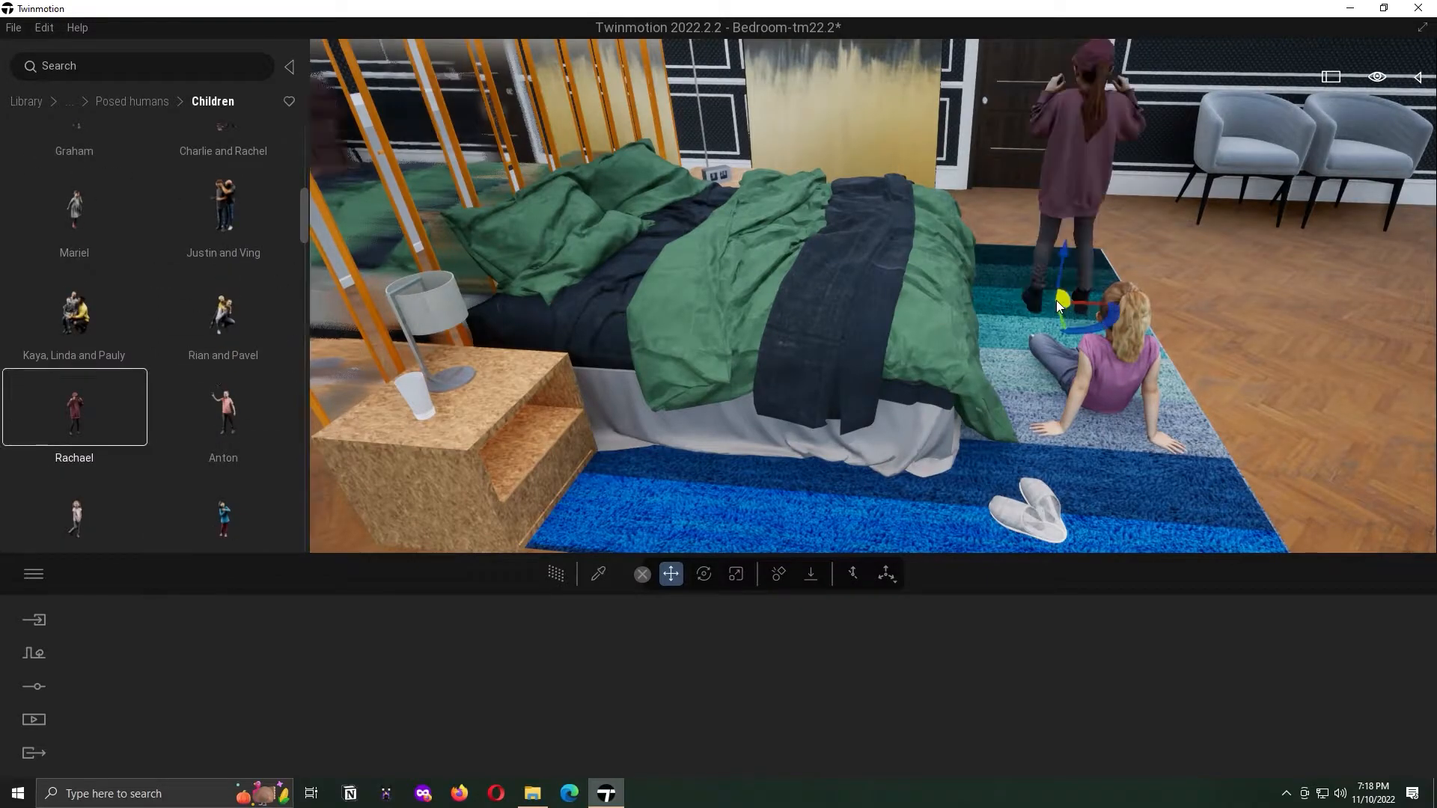
{"action": "left_click_drag", "start_coordinate": [1087, 437], "coordinate": [1156, 434]}
{"action": "right_click_drag", "start_coordinate": [973, 374], "coordinate": [1123, 322]}
- Try another library glass material on the double door's panes and undo it
{"action": "left_click", "coordinate": [26, 102]}
{"action": "left_click", "coordinate": [75, 188]}
{"action": "left_click_drag", "start_coordinate": [304, 173], "coordinate": [303, 247]}
{"action": "left_click", "coordinate": [88, 102]}
{"action": "left_click_drag", "start_coordinate": [299, 334], "coordinate": [289, 416]}
{"action": "left_click", "coordinate": [223, 300]}
{"action": "left_click", "coordinate": [89, 102]}
{"action": "left_click", "coordinate": [74, 202]}
{"action": "scroll", "coordinate": [150, 284], "scroll_direction": "down", "scroll_amount": 2}
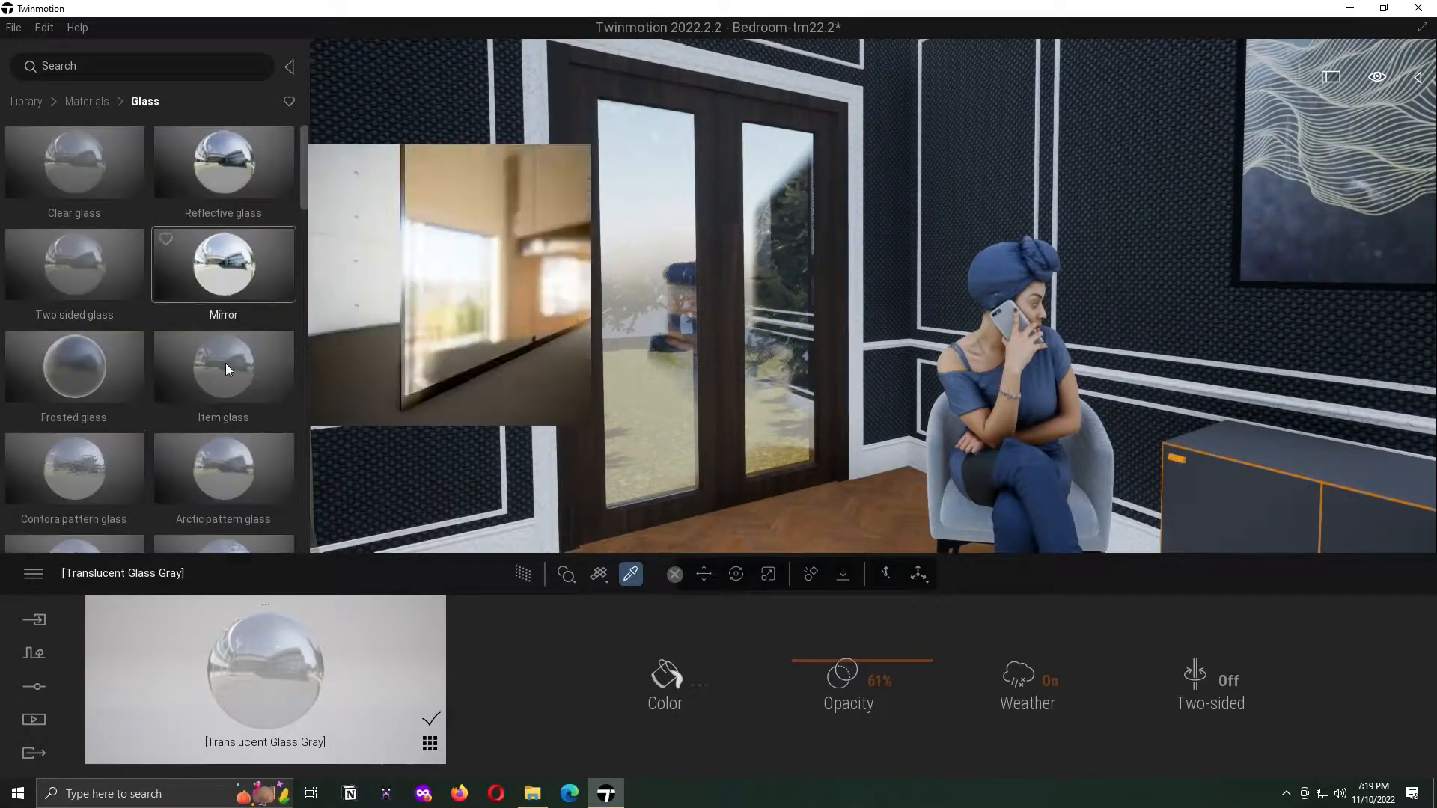
{"action": "scroll", "coordinate": [149, 464], "scroll_direction": "down", "scroll_amount": 1}
{"action": "left_click_drag", "start_coordinate": [82, 419], "coordinate": [622, 420]}
{"action": "key", "text": "ctrl+z"}
{"action": "scroll", "coordinate": [135, 490], "scroll_direction": "down", "scroll_amount": 7}
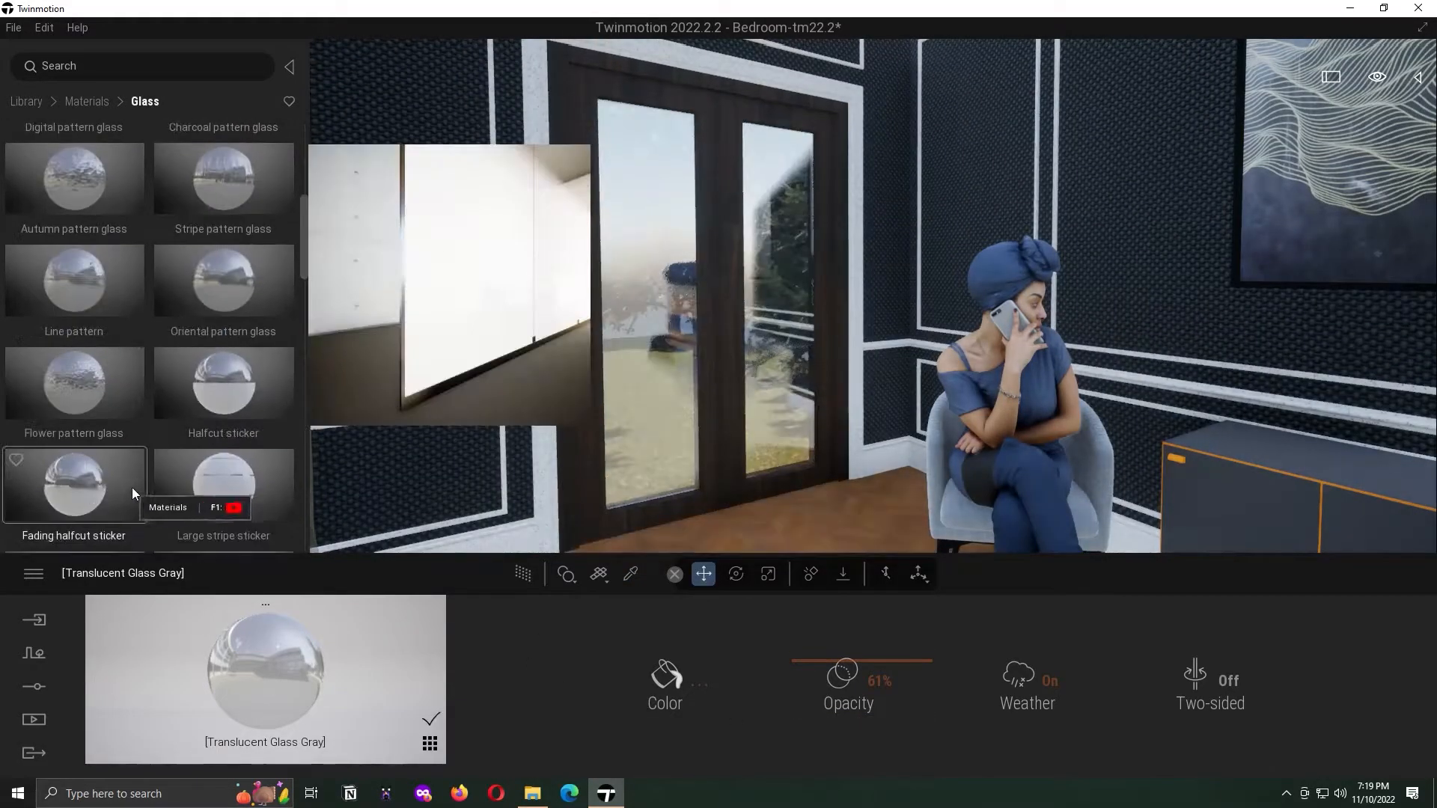
{"action": "scroll", "coordinate": [112, 374], "scroll_direction": "up", "scroll_amount": 8}
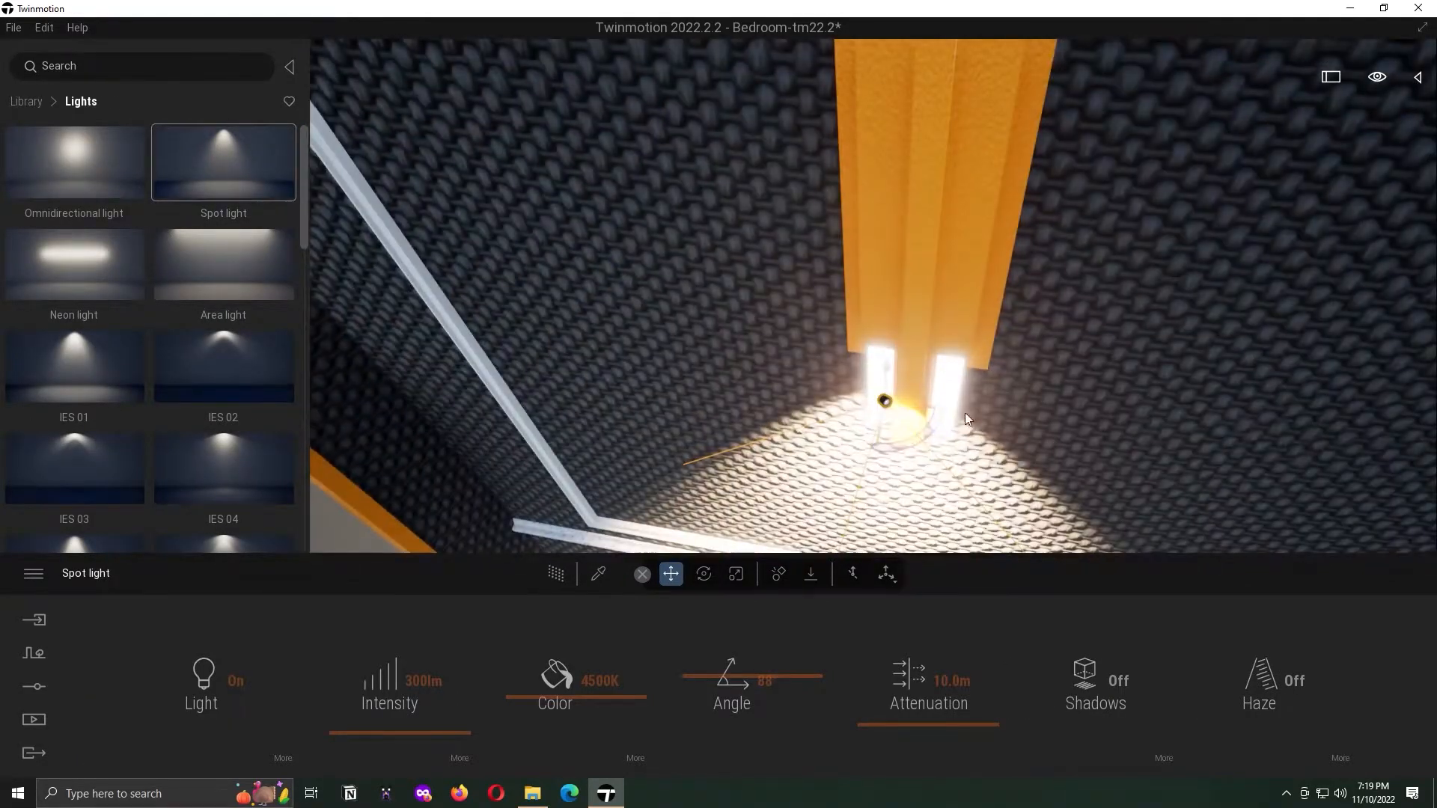
- Position the spot light at the lower end of the wall sconce and widen its angle to 103°
{"action": "right_click_drag", "start_coordinate": [964, 412], "coordinate": [924, 380]}
{"action": "left_click_drag", "start_coordinate": [925, 379], "coordinate": [939, 404]}
{"action": "right_click_drag", "start_coordinate": [936, 445], "coordinate": [751, 419]}
{"action": "left_click_drag", "start_coordinate": [751, 315], "coordinate": [798, 389]}
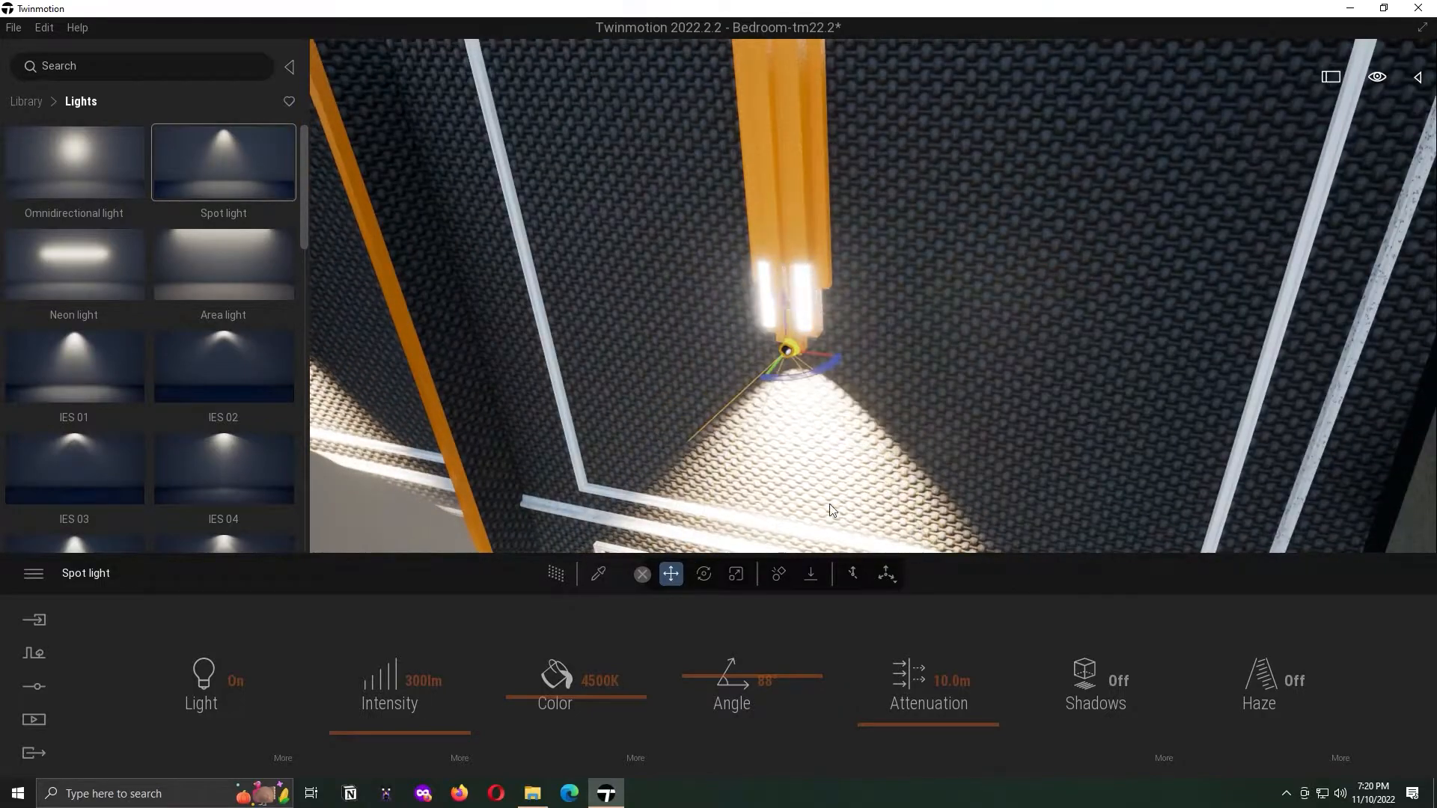
{"action": "left_click_drag", "start_coordinate": [745, 689], "coordinate": [752, 658]}
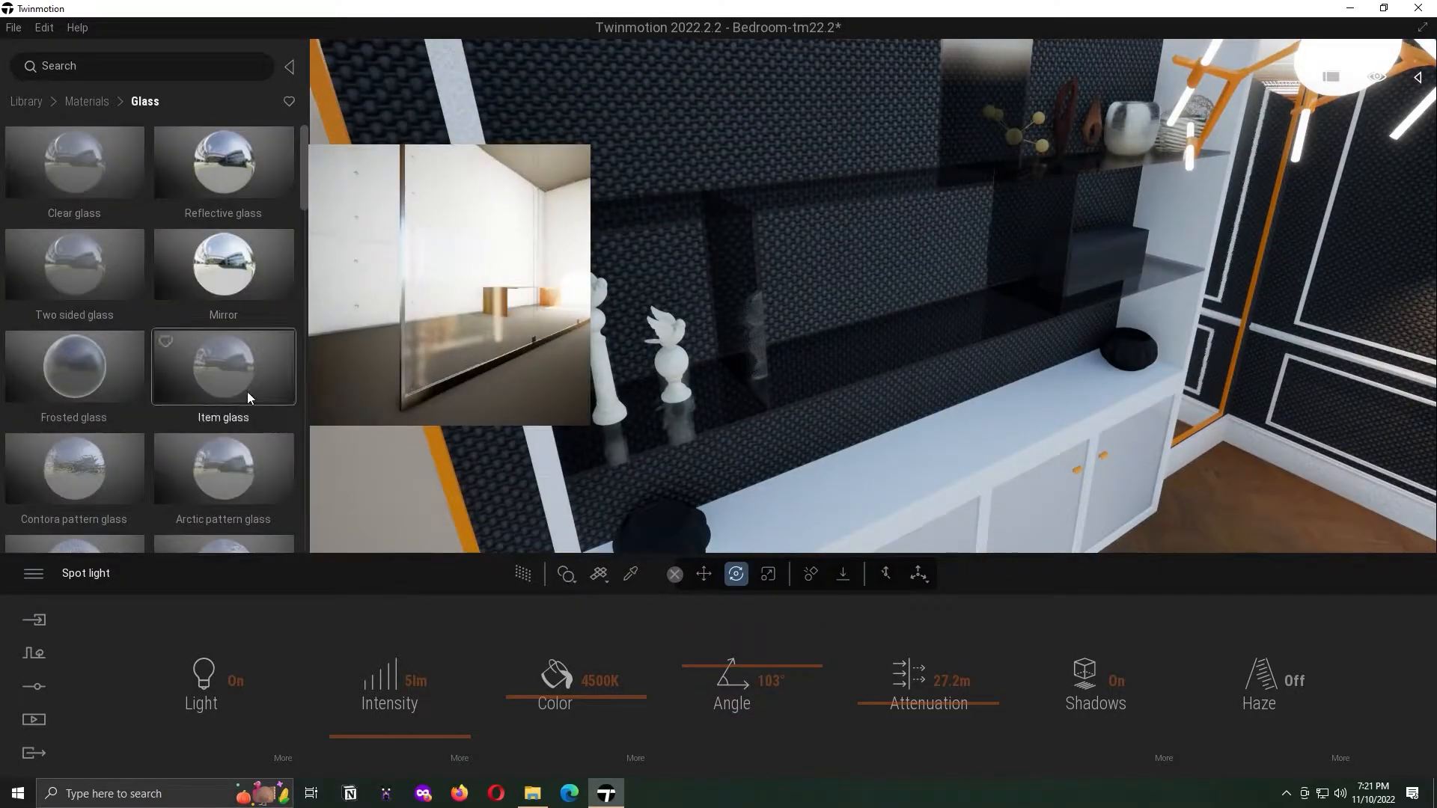
- Cover the built-in shelving unit with the 3D wall 04 plastic material
{"action": "left_click_drag", "start_coordinate": [74, 468], "coordinate": [683, 209]}
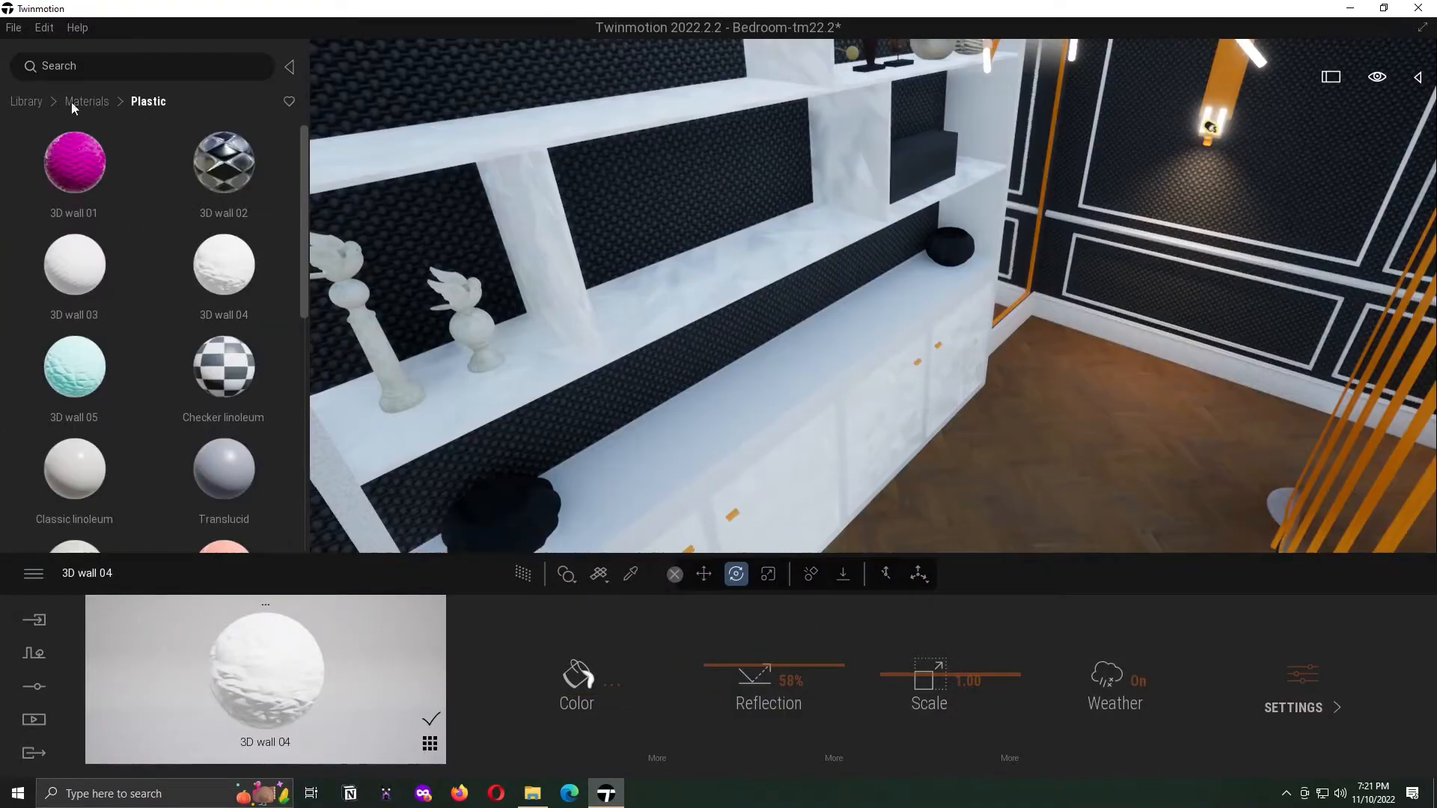
- Place the Book 03 decoration from the home objects on the shelving unit
{"action": "left_click", "coordinate": [32, 102]}
{"action": "left_click", "coordinate": [99, 222]}
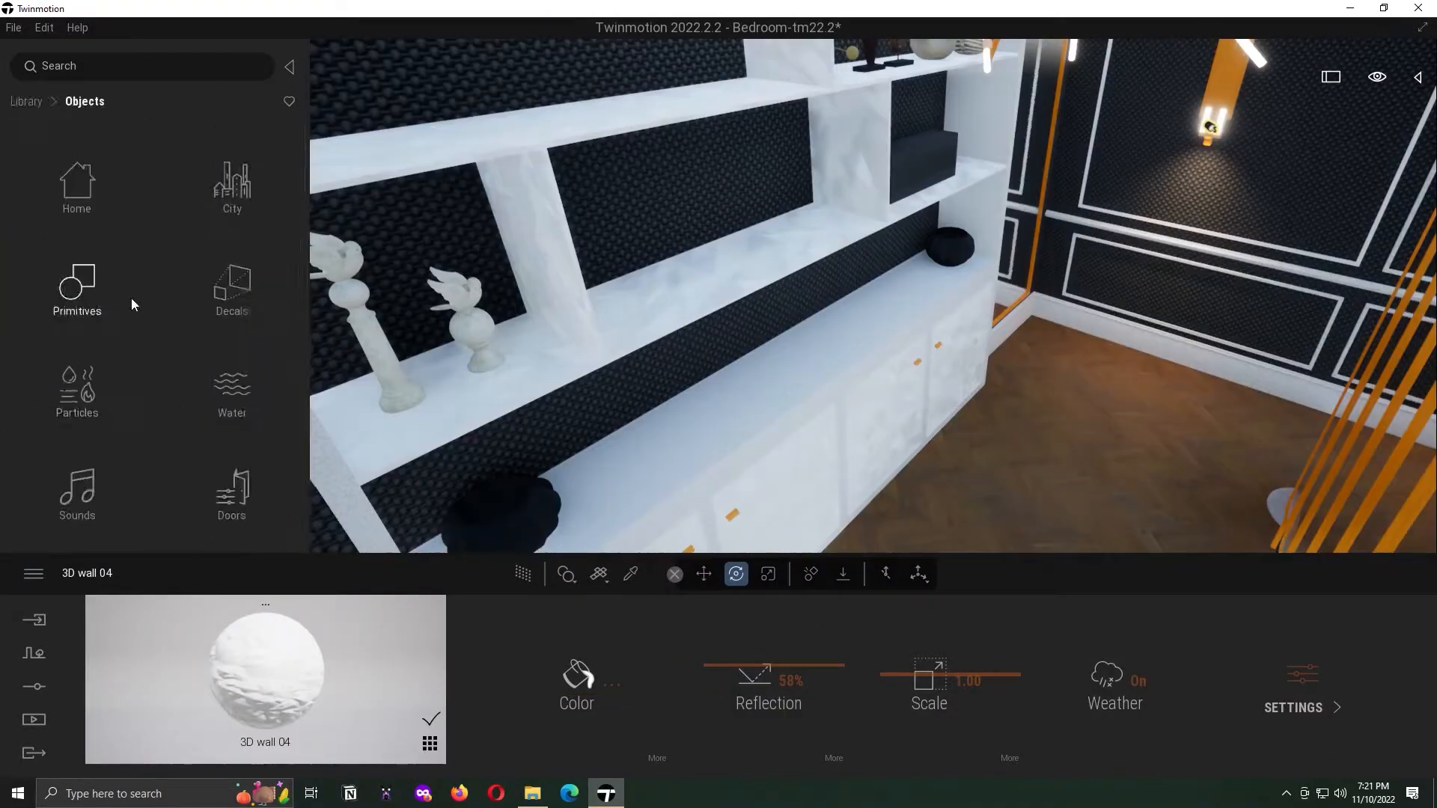
{"action": "left_click", "coordinate": [224, 187]}
{"action": "left_click_drag", "start_coordinate": [304, 146], "coordinate": [285, 550]}
{"action": "left_click", "coordinate": [129, 101]}
{"action": "left_click", "coordinate": [224, 494]}
{"action": "left_click_drag", "start_coordinate": [304, 146], "coordinate": [303, 204]}
{"action": "left_click_drag", "start_coordinate": [224, 392], "coordinate": [611, 112]}
{"action": "left_click", "coordinate": [598, 122]}
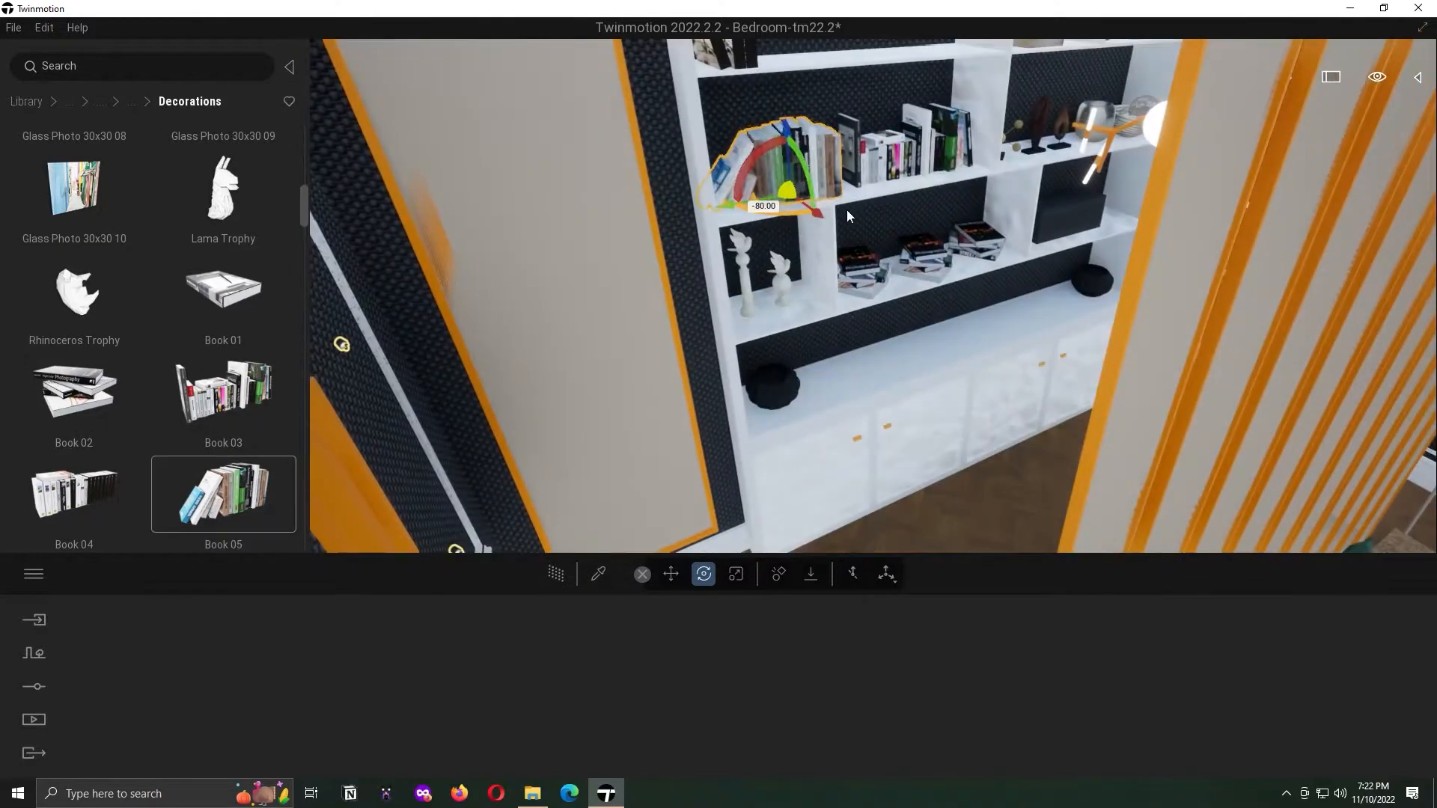
- Place the Lama Trophy decoration on an upper shelf of the shelving unit
{"action": "left_click_drag", "start_coordinate": [224, 187], "coordinate": [729, 183]}
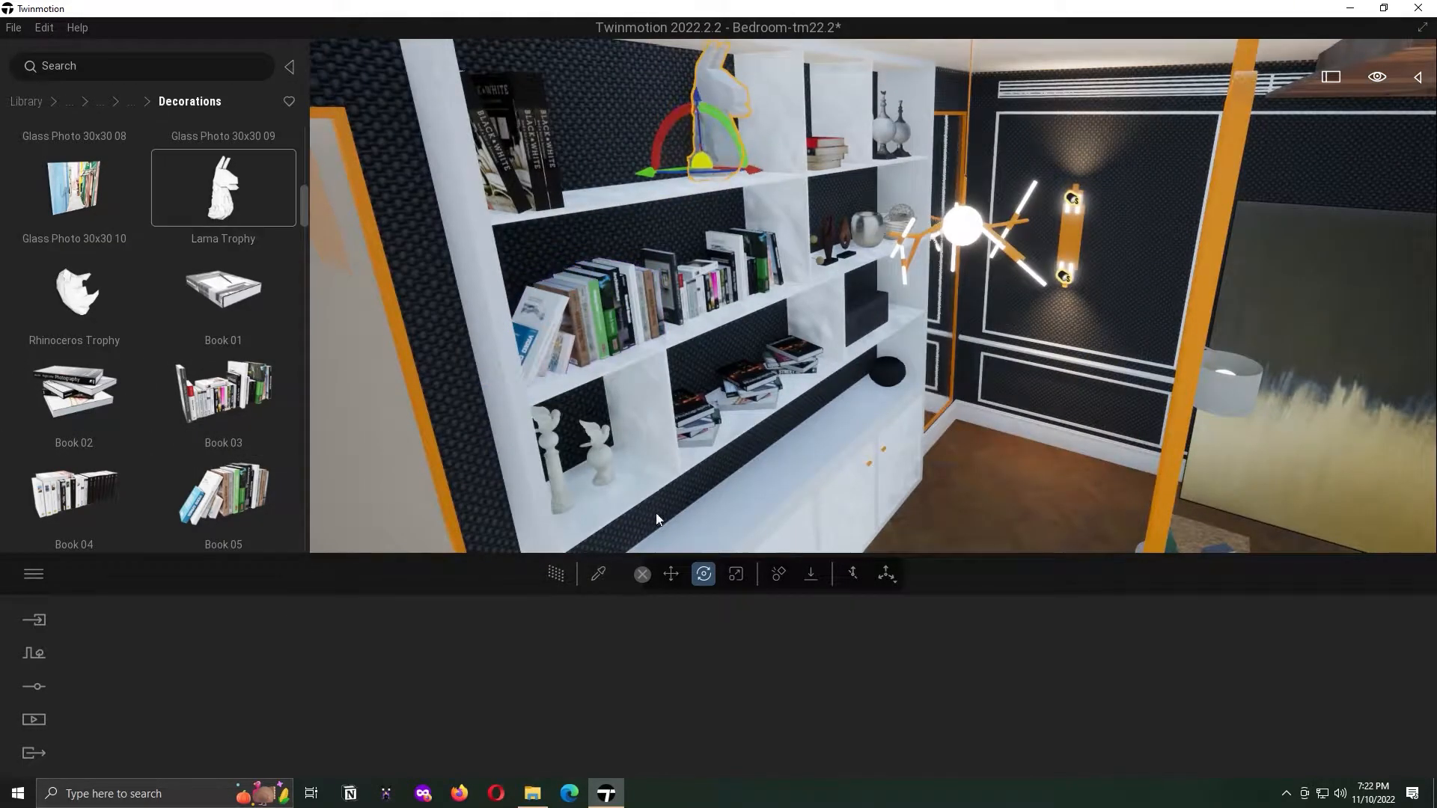
{"action": "left_click_drag", "start_coordinate": [607, 156], "coordinate": [251, 188]}
{"action": "left_click_drag", "start_coordinate": [304, 203], "coordinate": [300, 284]}
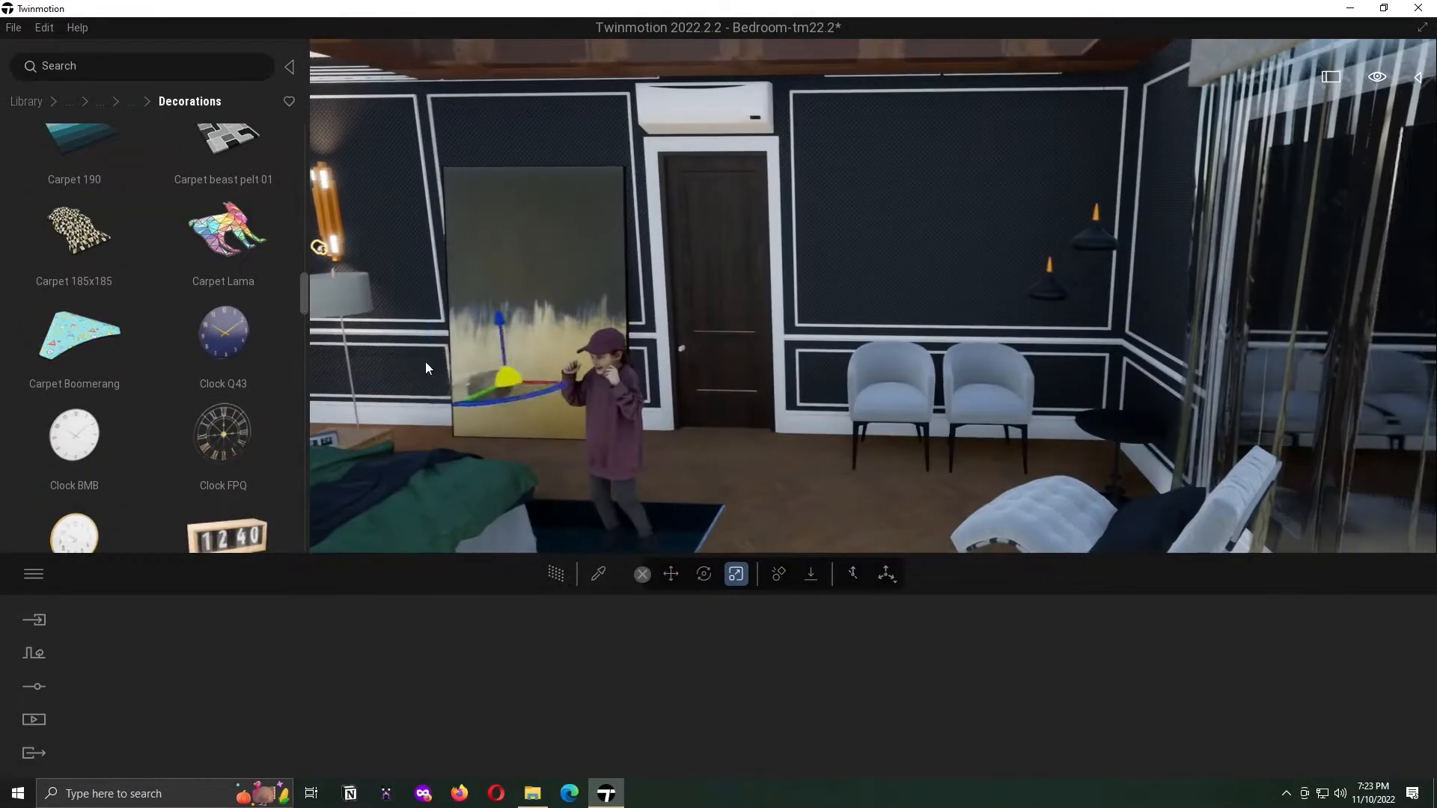
{"action": "left_click_drag", "start_coordinate": [301, 293], "coordinate": [294, 241]}
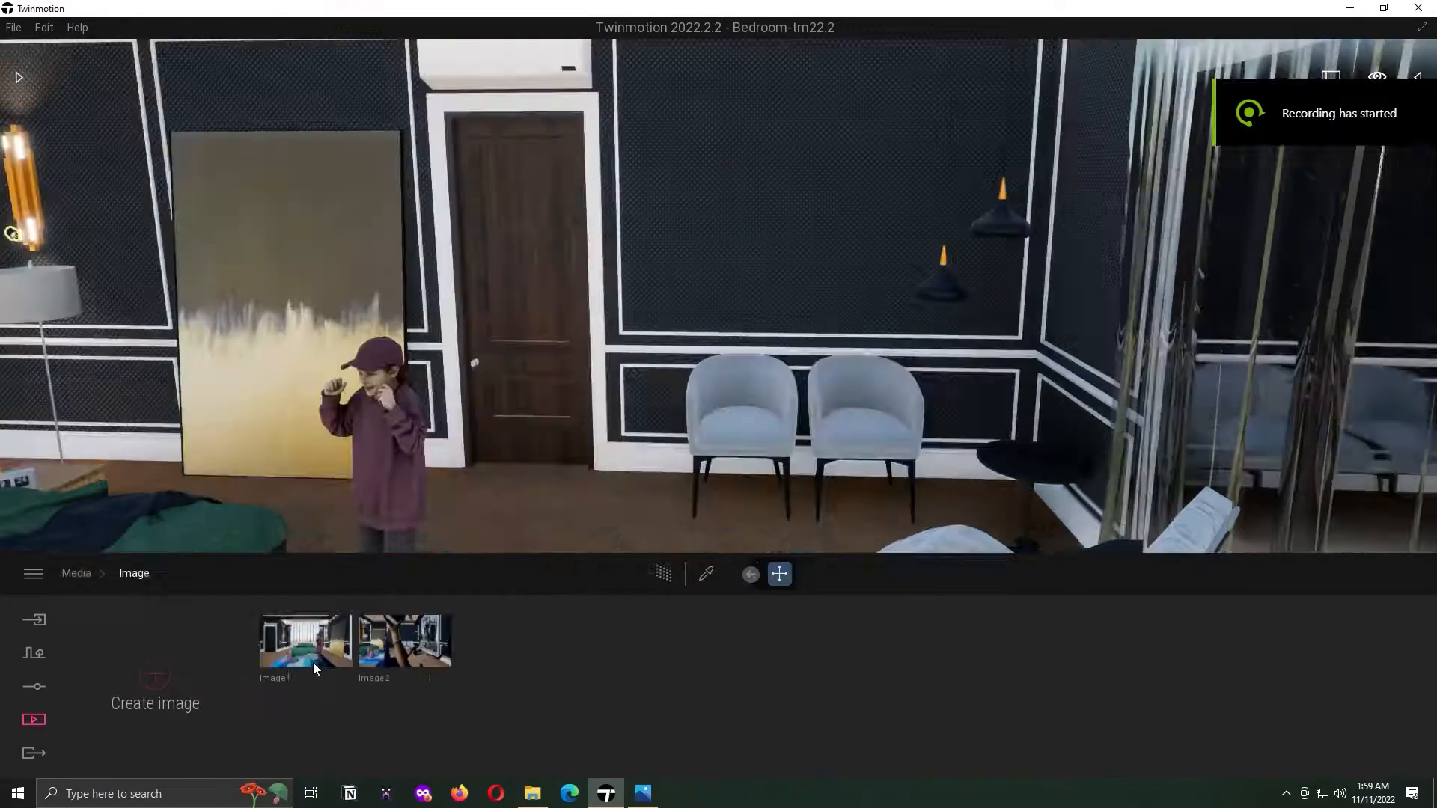
- Frame the sideboard wall with the two seated women and create a new image from that view
{"action": "left_click", "coordinate": [425, 651]}
{"action": "right_click_drag", "start_coordinate": [668, 430], "coordinate": [764, 419]}
{"action": "key", "text": "w"}
{"action": "key", "text": "s"}
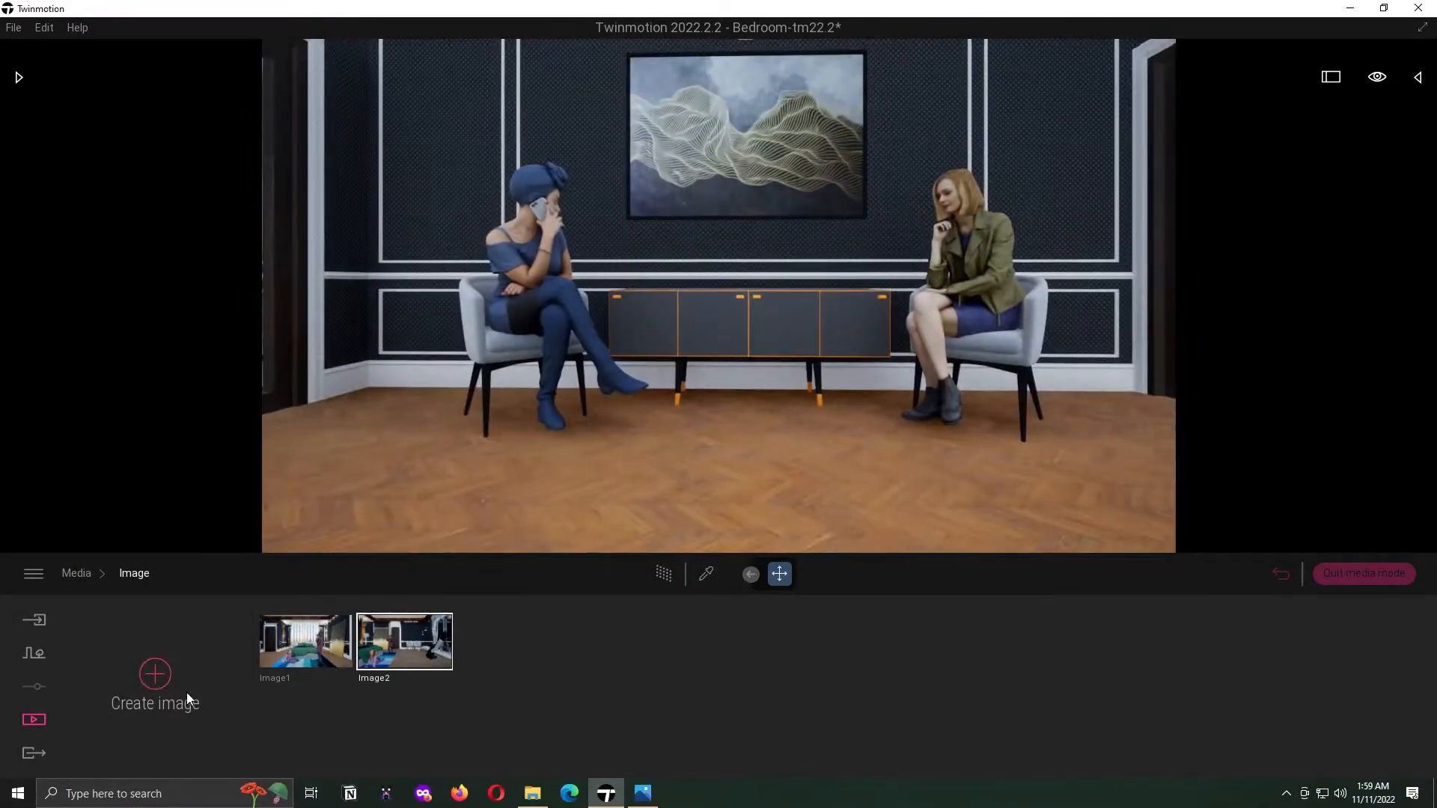
{"action": "left_click", "coordinate": [186, 693]}
- Switch to Image1 and apply the Stucco Facade surface from Quixel Megascans to the ceiling border
{"action": "left_click", "coordinate": [313, 650]}
{"action": "left_click", "coordinate": [18, 77]}
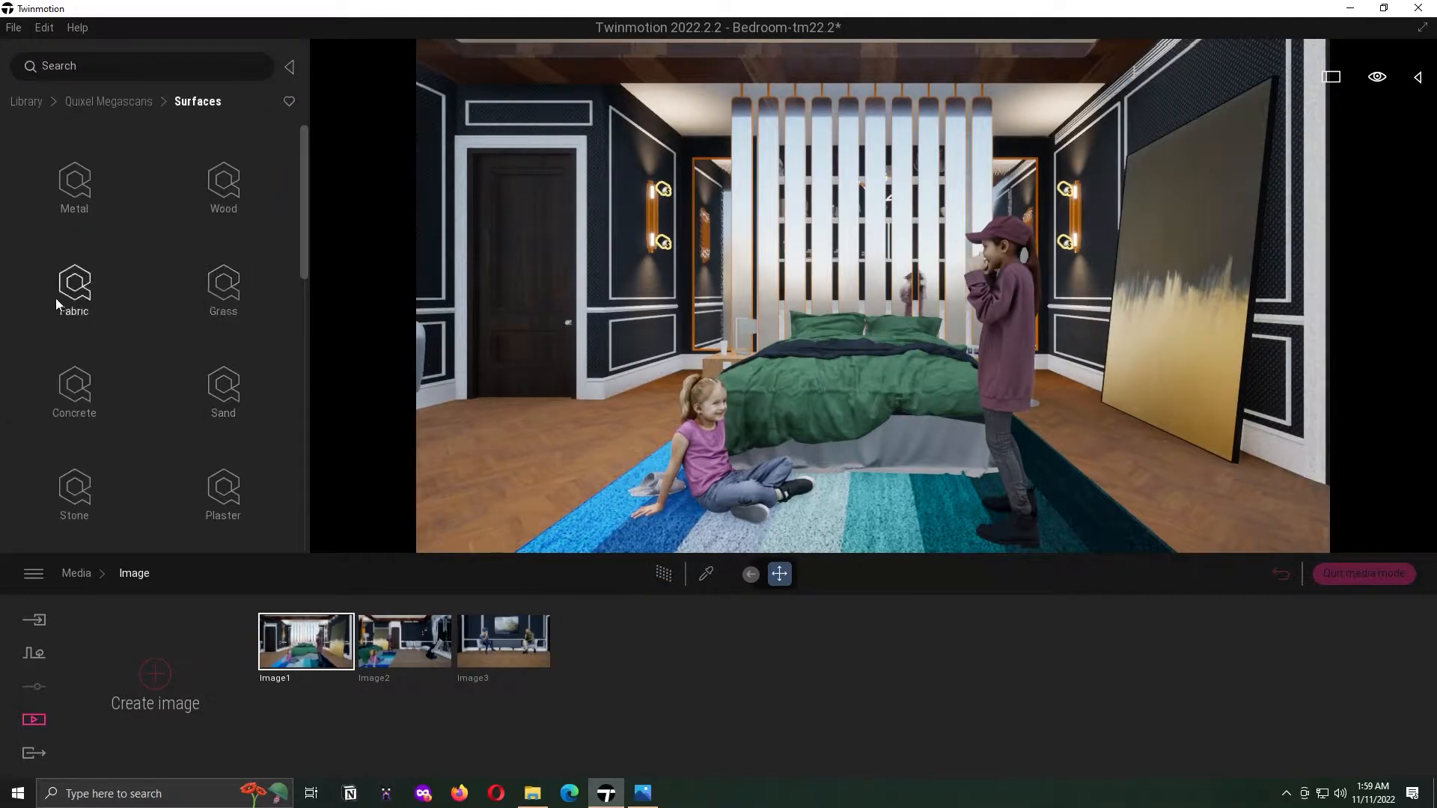
{"action": "left_click", "coordinate": [232, 181]}
{"action": "left_click_drag", "start_coordinate": [75, 367], "coordinate": [505, 52]}
- Try Plain Wool Fabric with a cyan tint on the window curtains
{"action": "right_click_drag", "start_coordinate": [935, 401], "coordinate": [644, 401]}
{"action": "left_click", "coordinate": [117, 101]}
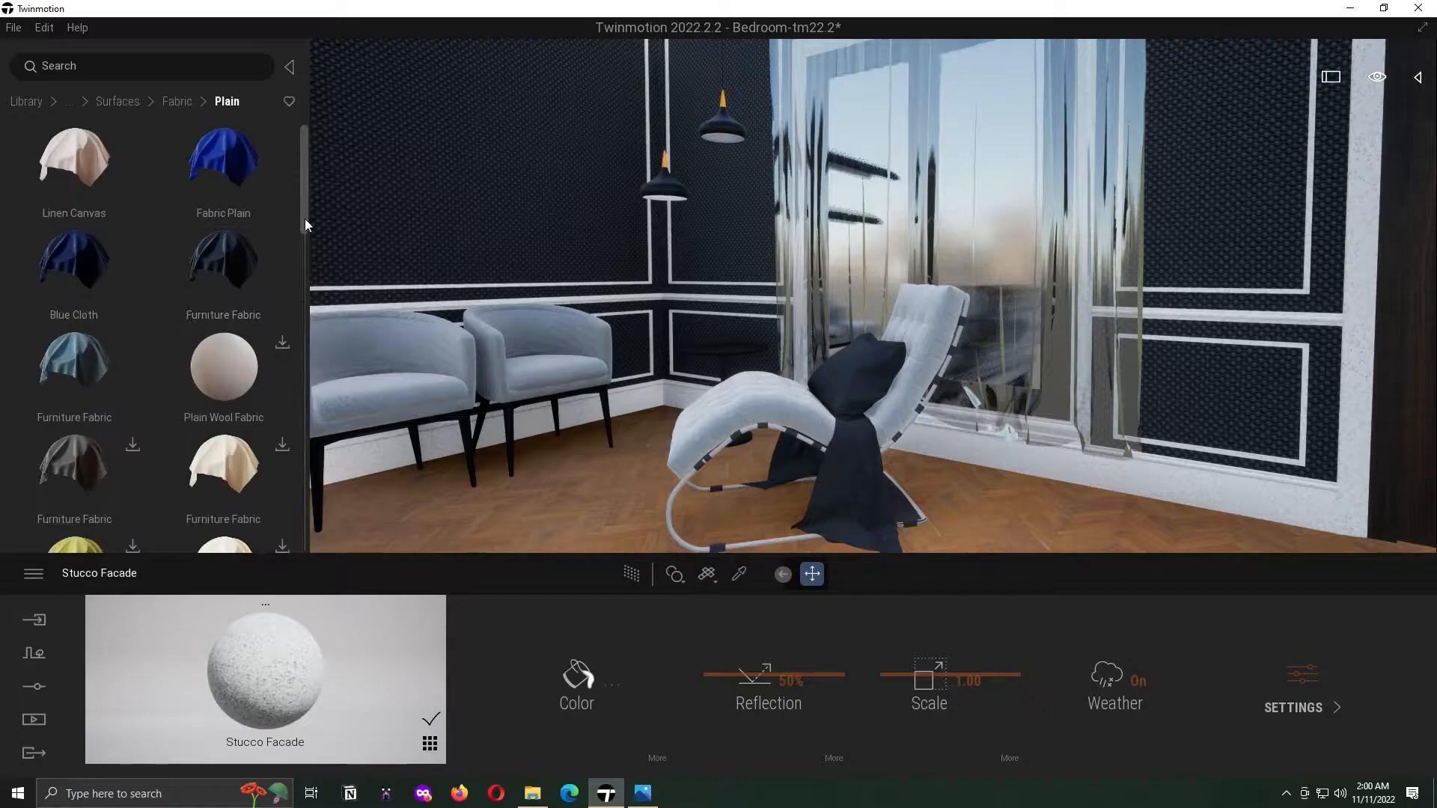
{"action": "left_click_drag", "start_coordinate": [224, 366], "coordinate": [842, 284]}
{"action": "left_click", "coordinate": [1303, 707]}
{"action": "right_click_drag", "start_coordinate": [856, 299], "coordinate": [856, 419]}
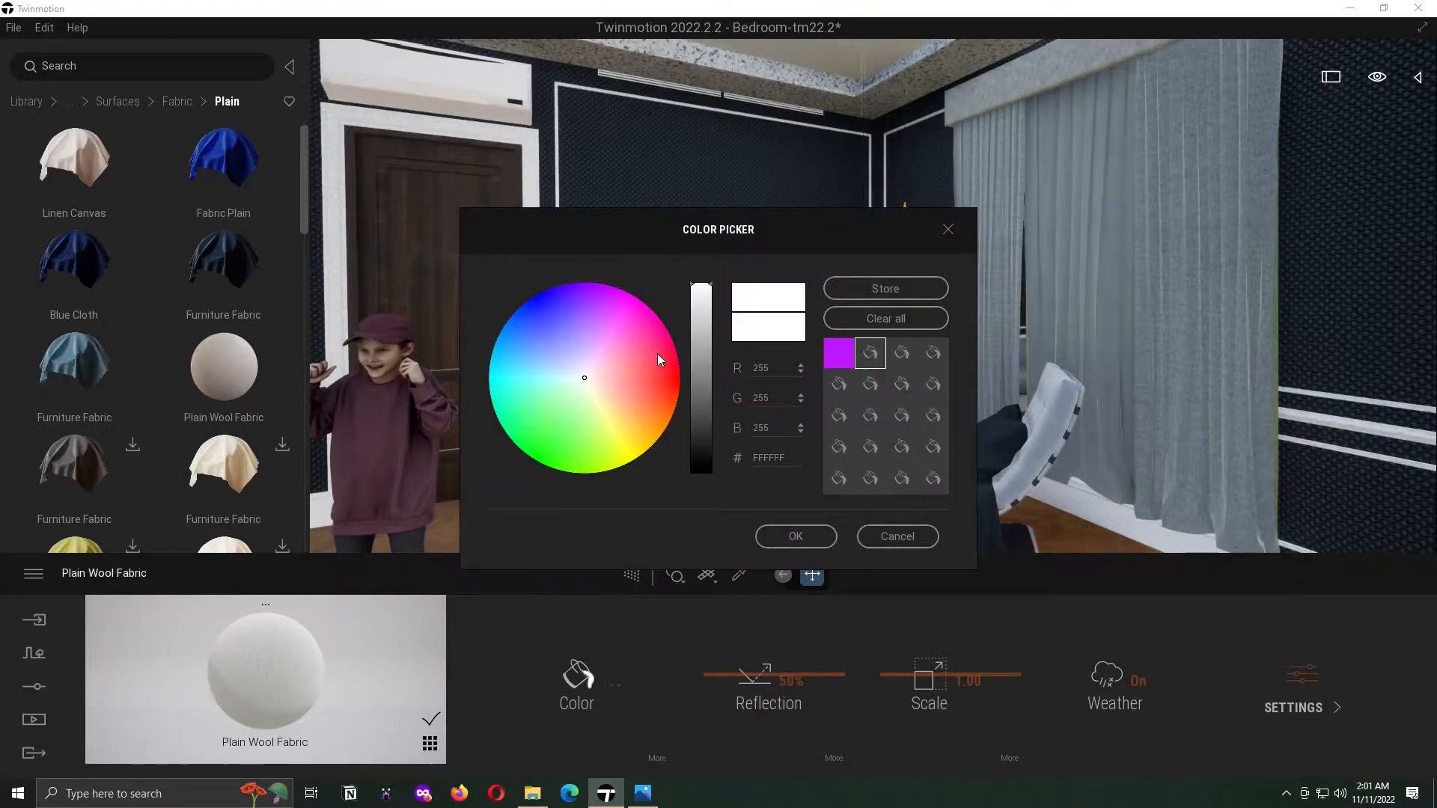
{"action": "left_click", "coordinate": [518, 371]}
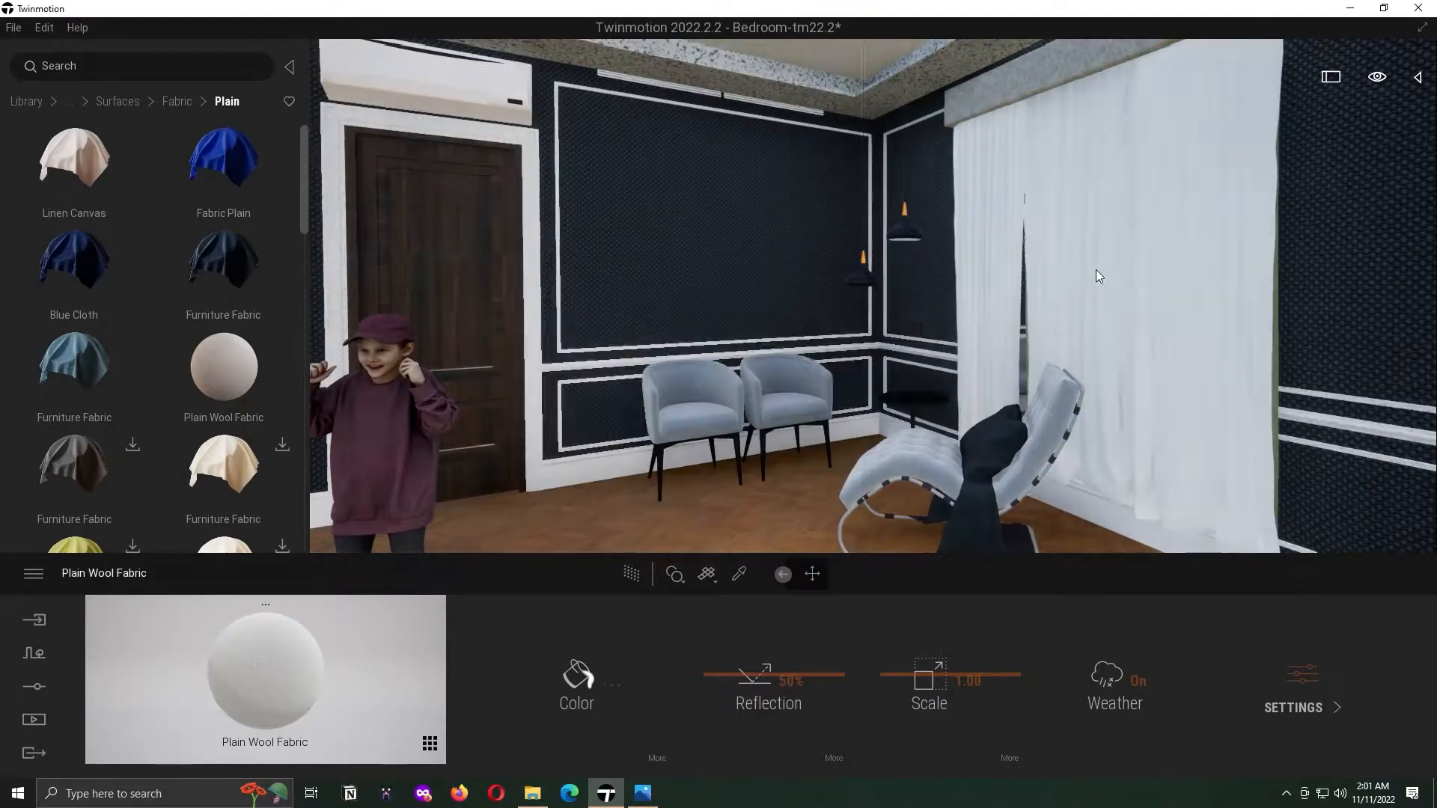
- Apply the Linen Canvas fabric to the window curtains
{"action": "left_click", "coordinate": [1083, 278]}
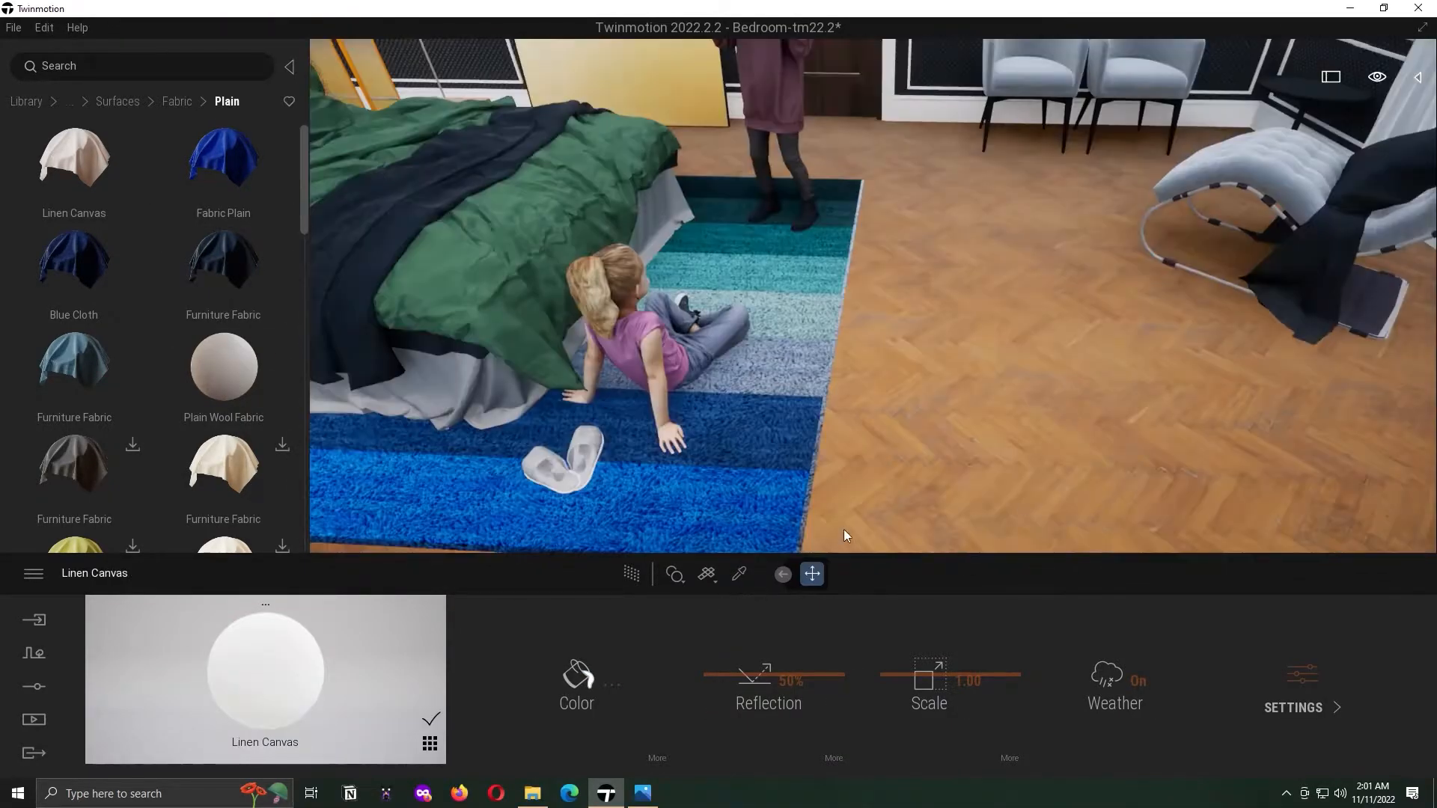
- Place the pineapple sculpture from the home decorations library on the small round table beside the curtained window
{"action": "left_click", "coordinate": [824, 541], "text": "alt"}
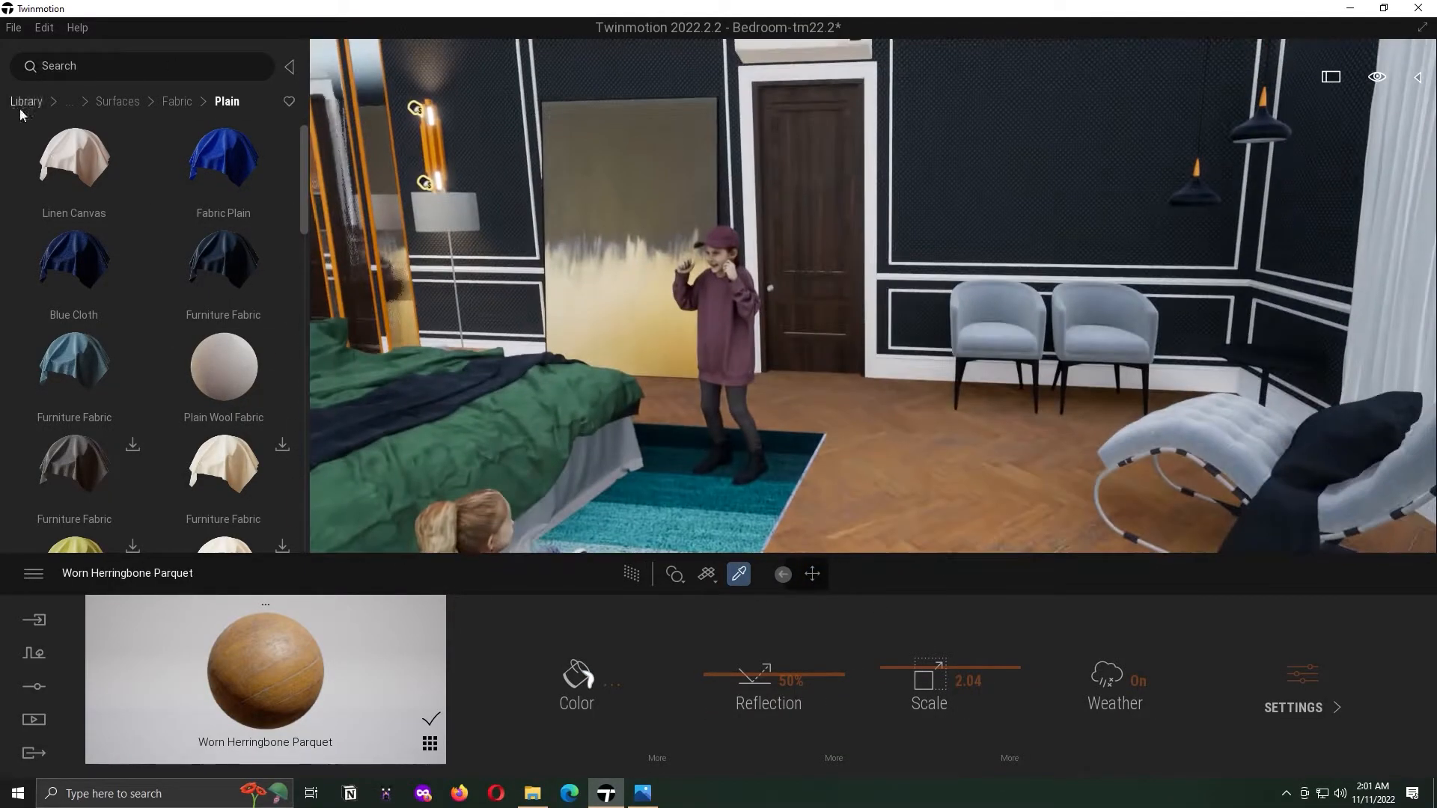
{"action": "left_click", "coordinate": [27, 101]}
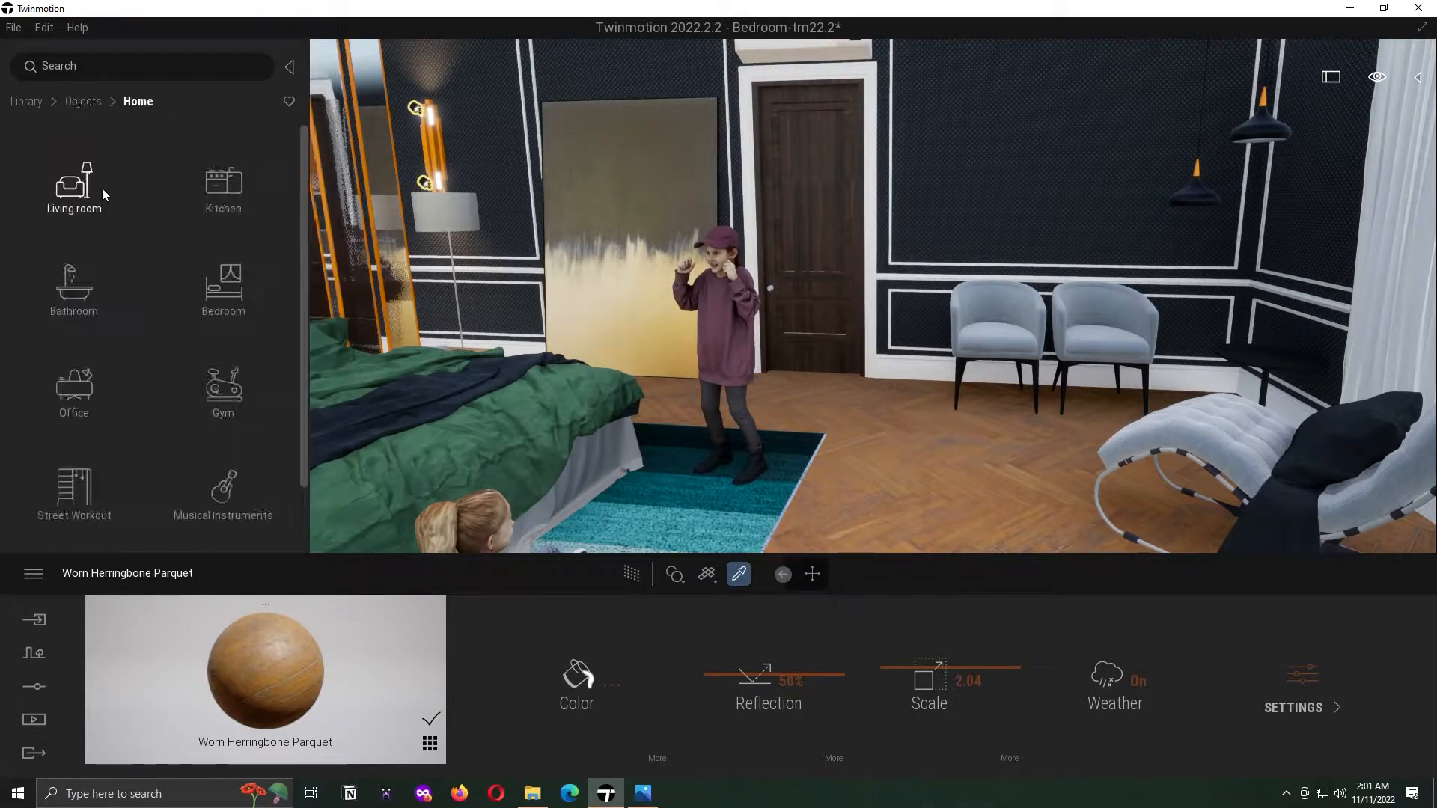
{"action": "scroll", "coordinate": [302, 235], "scroll_direction": "down", "scroll_amount": 1}
{"action": "left_click", "coordinate": [224, 495]}
{"action": "scroll", "coordinate": [288, 369], "scroll_direction": "down", "scroll_amount": 3}
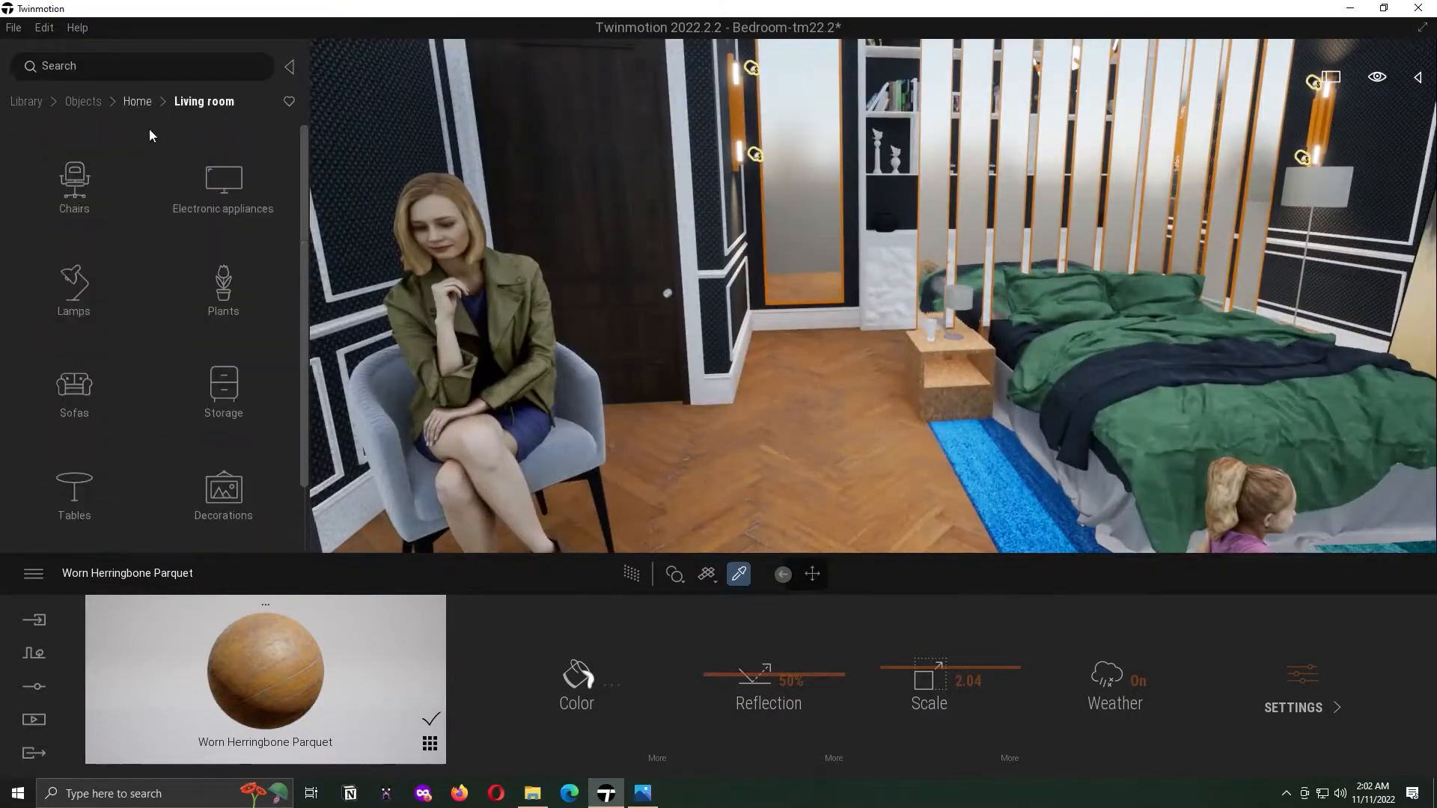
{"action": "scroll", "coordinate": [294, 410], "scroll_direction": "down", "scroll_amount": 1}
{"action": "left_click", "coordinate": [293, 411]}
{"action": "scroll", "coordinate": [304, 183], "scroll_direction": "down", "scroll_amount": 5}
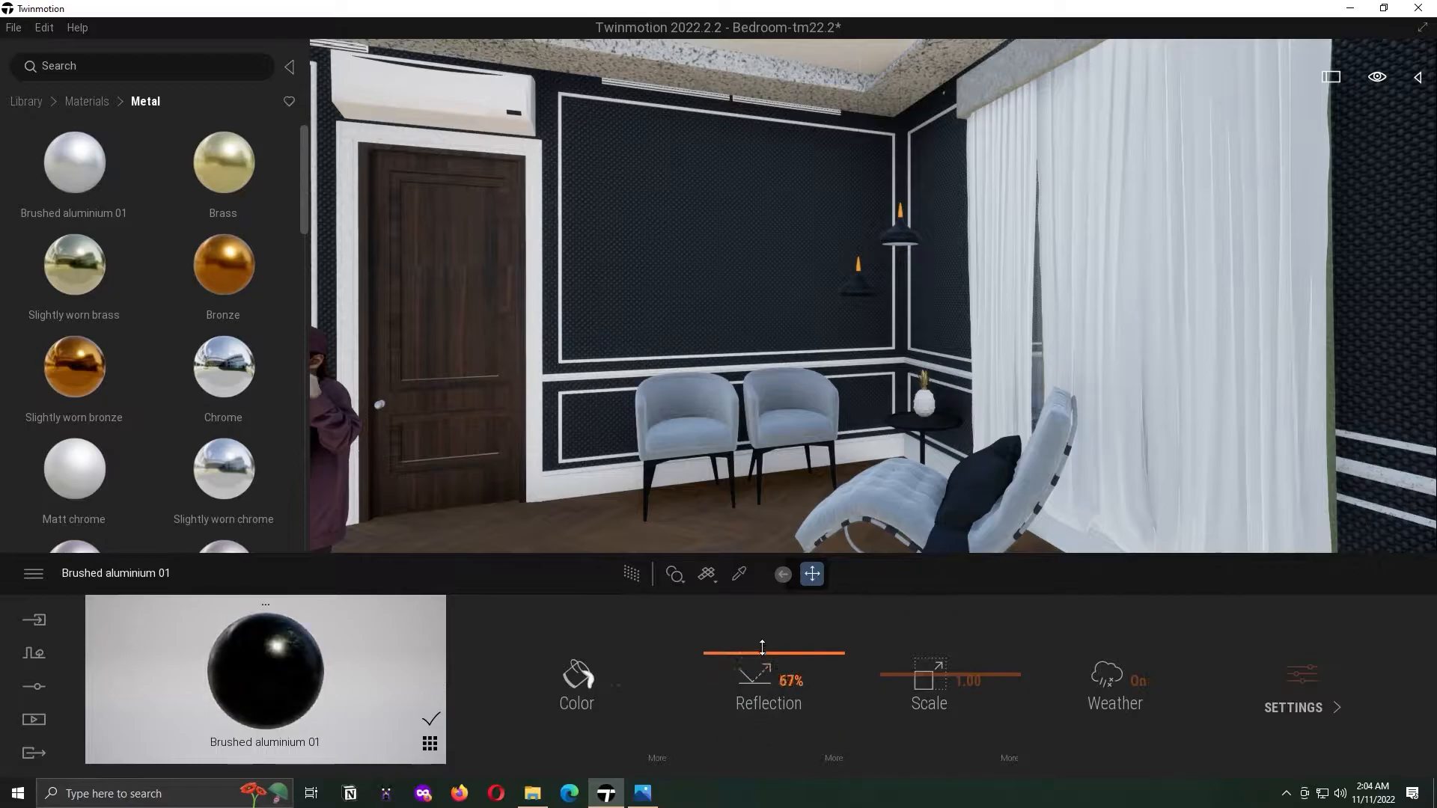
- Save the project and apply the Slightly worn chrome metal in the seating corner
{"action": "right_click_drag", "start_coordinate": [724, 486], "coordinate": [563, 209]}
{"action": "right_click_drag", "start_coordinate": [918, 128], "coordinate": [1062, 427]}
{"action": "key", "text": "ctrl+s"}
{"action": "left_click_drag", "start_coordinate": [223, 469], "coordinate": [833, 456]}
{"action": "key", "text": "a"}
- Place potted Garden Croton plants on both sides of the two armchairs against the wall
{"action": "left_click", "coordinate": [87, 102]}
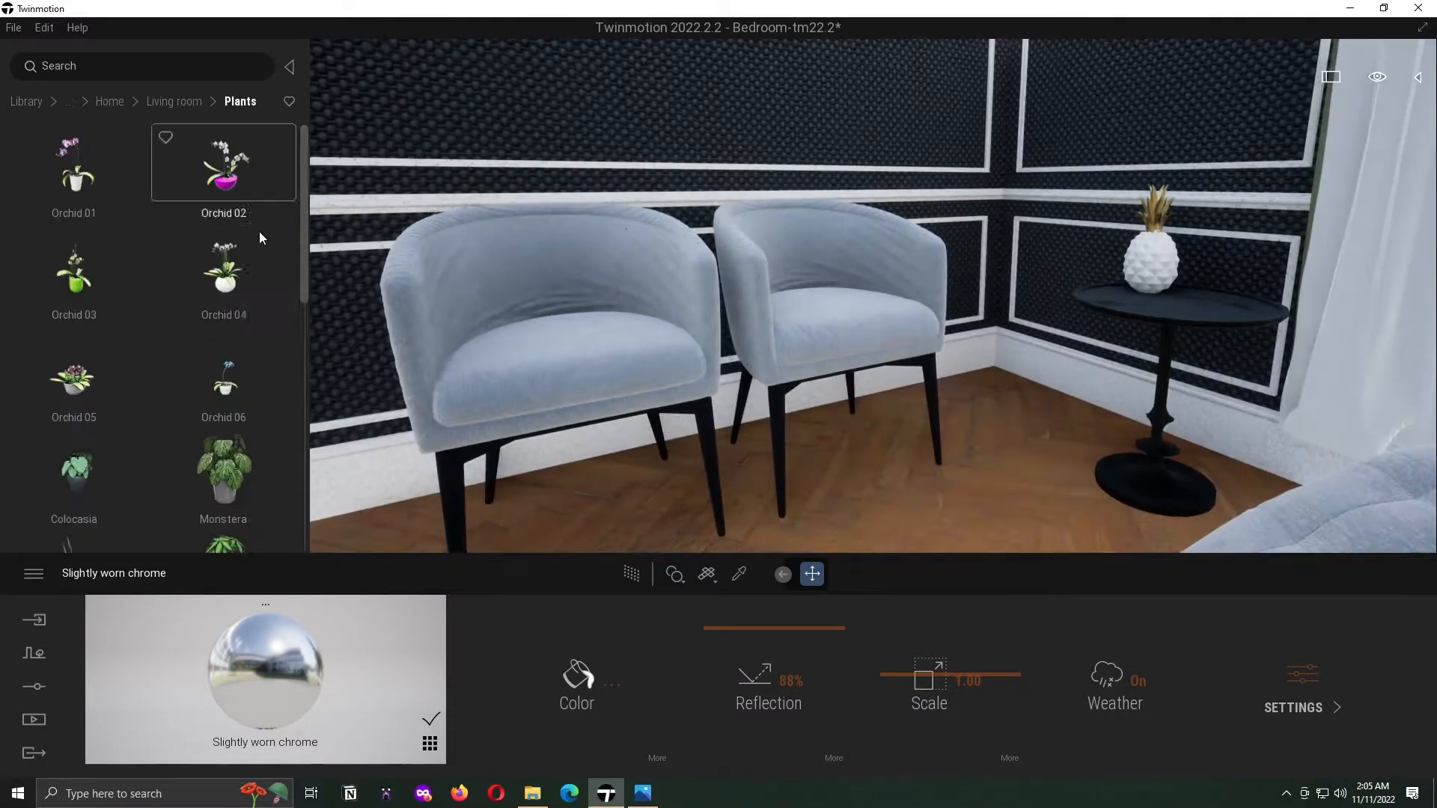
{"action": "scroll", "coordinate": [256, 234], "scroll_direction": "down", "scroll_amount": 3}
{"action": "left_click_drag", "start_coordinate": [74, 387], "coordinate": [990, 398]}
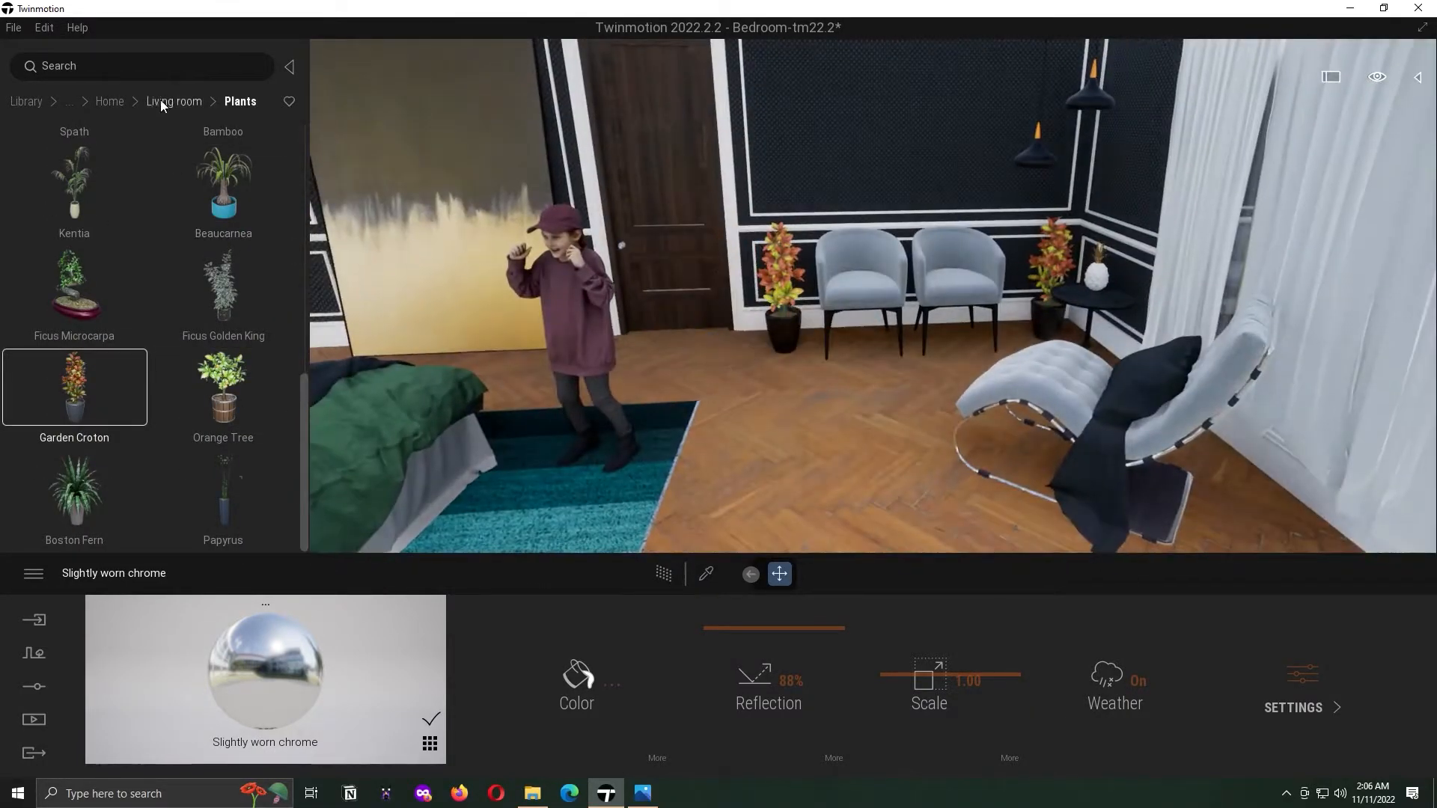
- Hang Frame Composition x8 from the living room decorations on the wall panel above the two armchairs
{"action": "left_click", "coordinate": [173, 101]}
{"action": "left_click", "coordinate": [224, 486]}
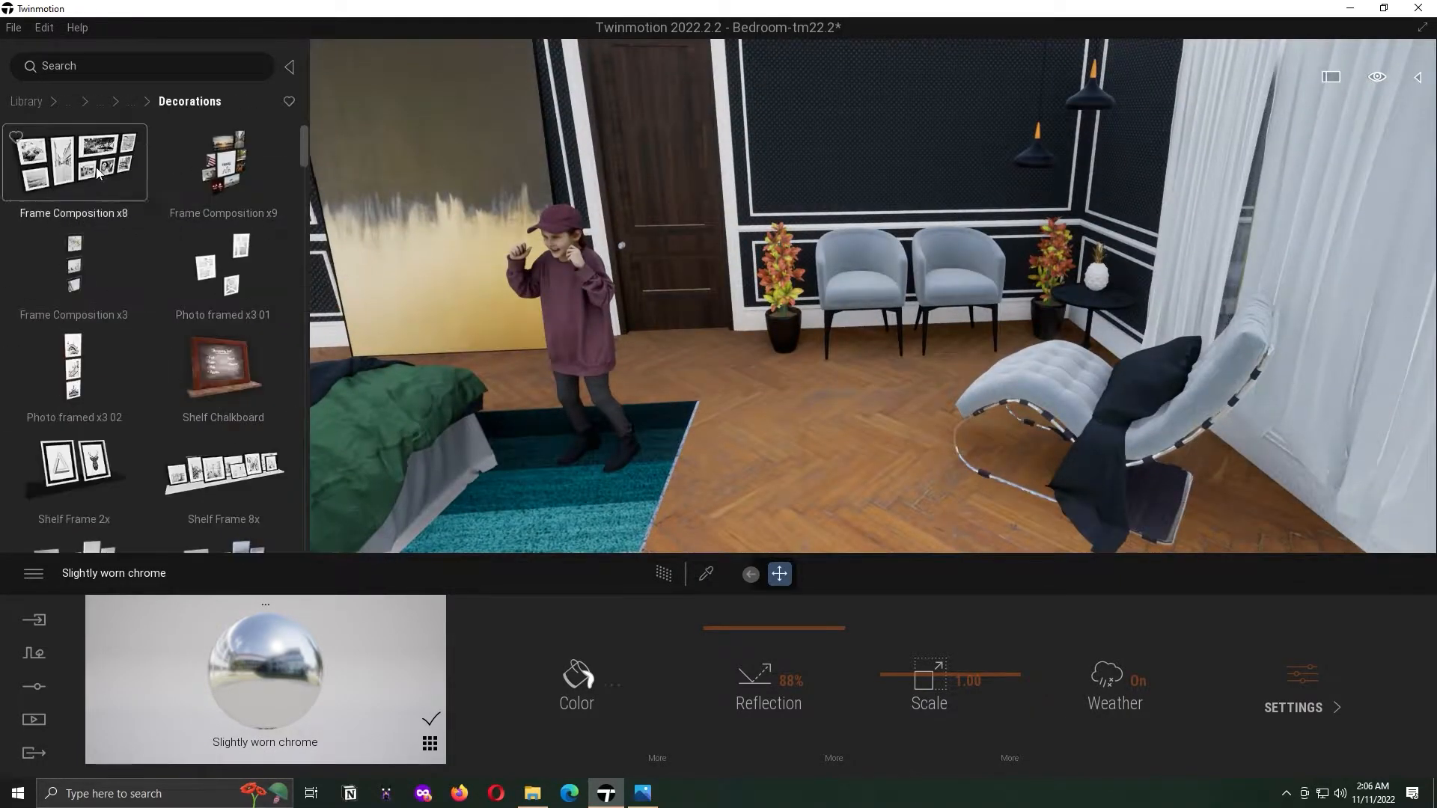
{"action": "left_click_drag", "start_coordinate": [74, 162], "coordinate": [858, 182]}
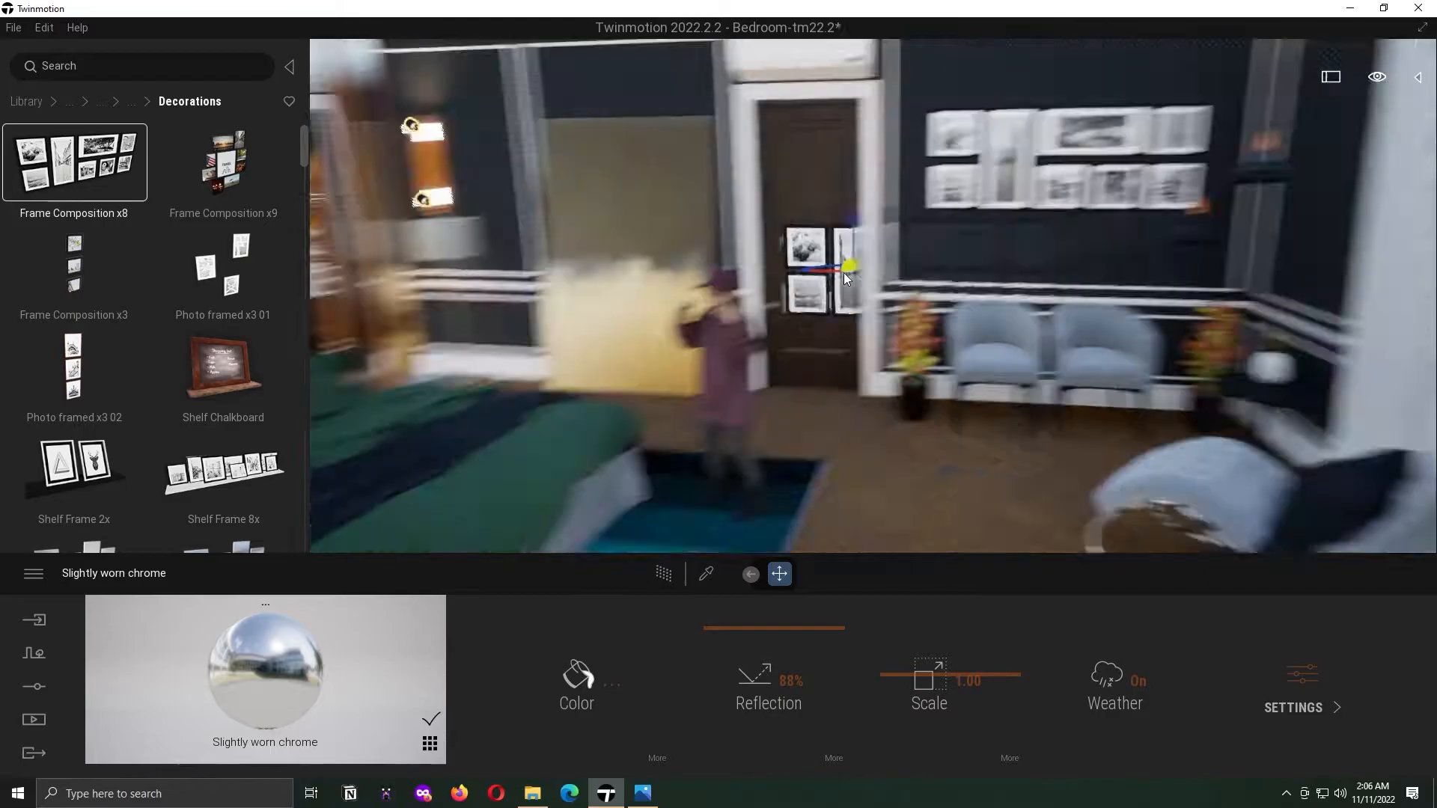
{"action": "left_click", "coordinate": [799, 271]}
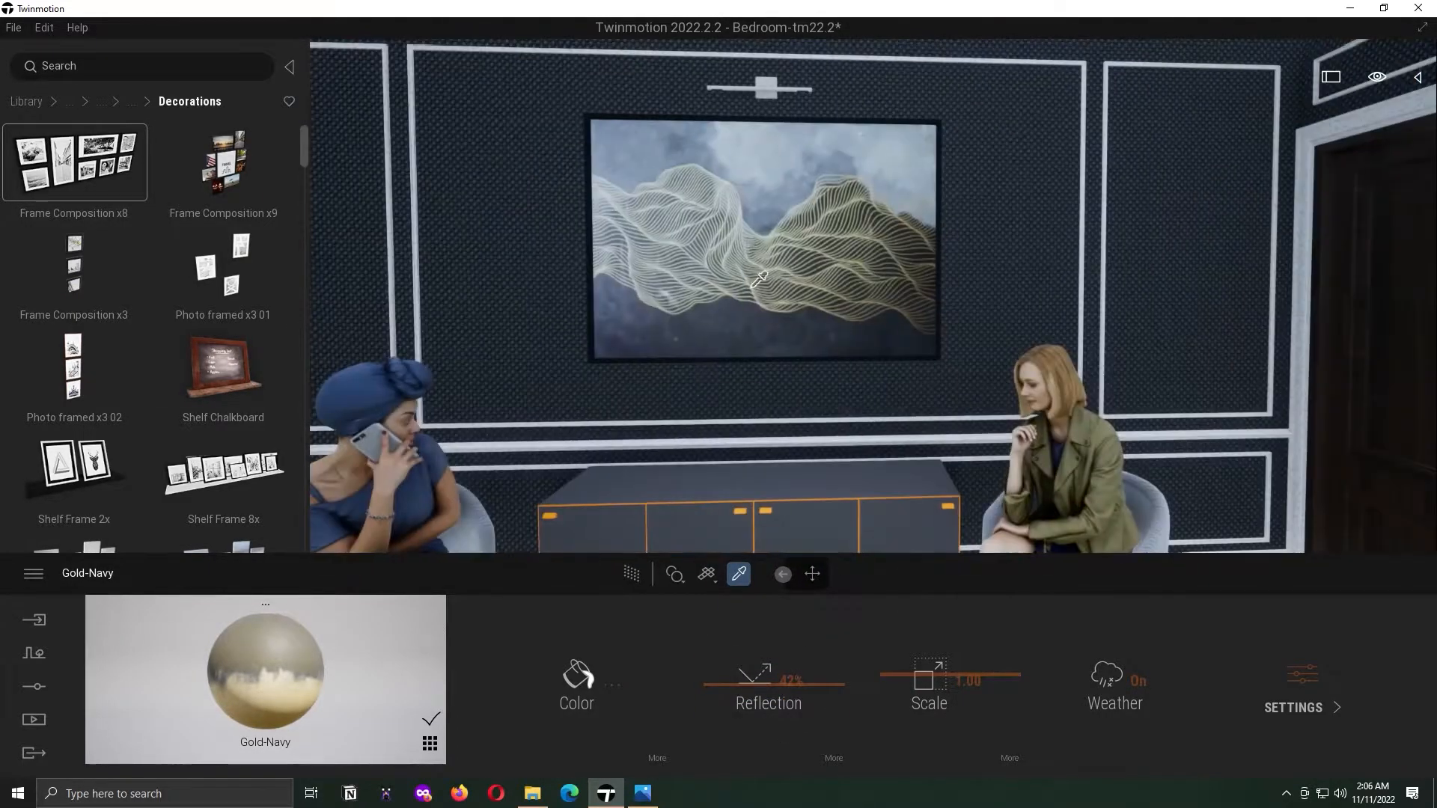
- Apply Galvanised steel 02 to the frame of the mountain-line painting and darken its color
{"action": "left_click", "coordinate": [609, 358]}
{"action": "left_click", "coordinate": [26, 101]}
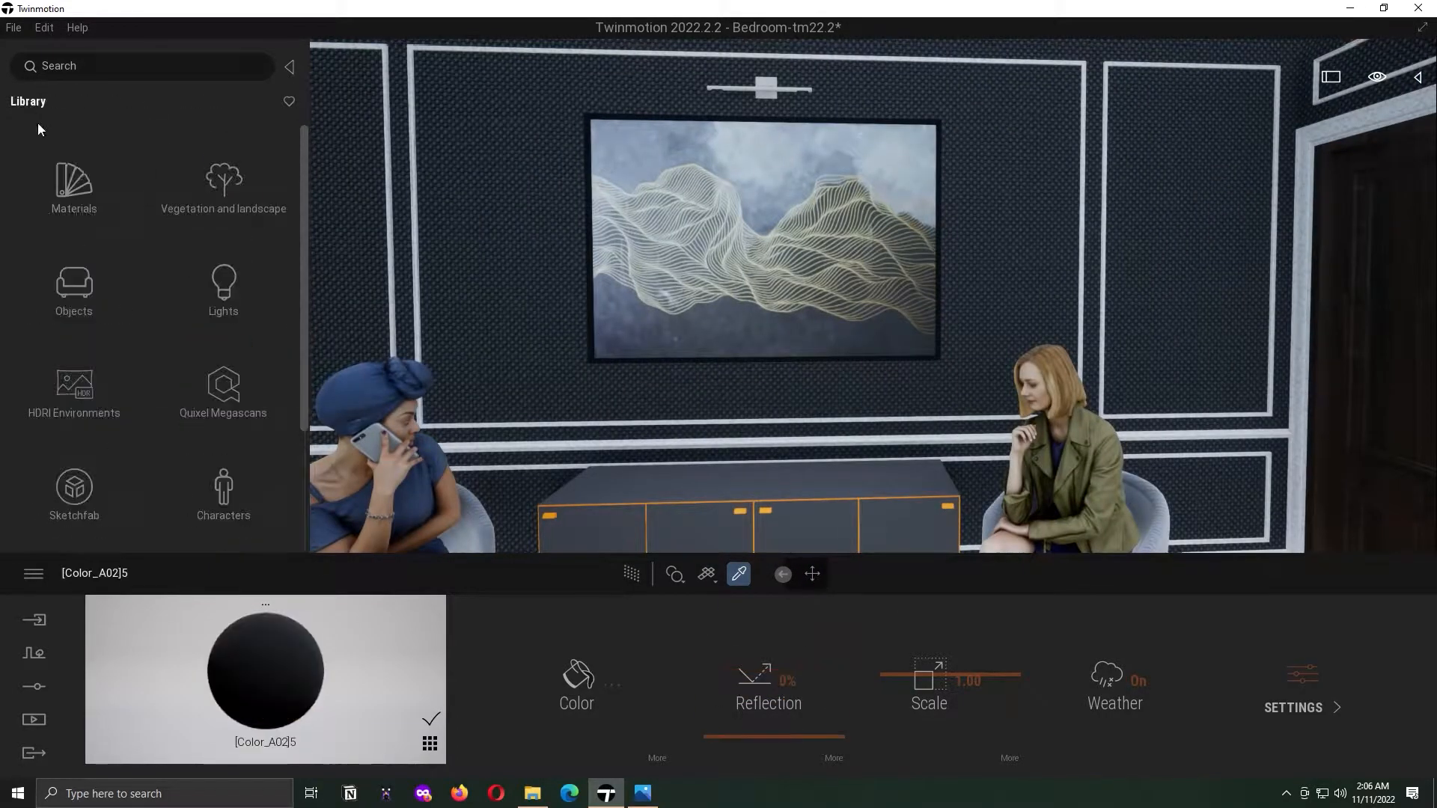
{"action": "left_click_drag", "start_coordinate": [74, 185], "coordinate": [335, 665]}
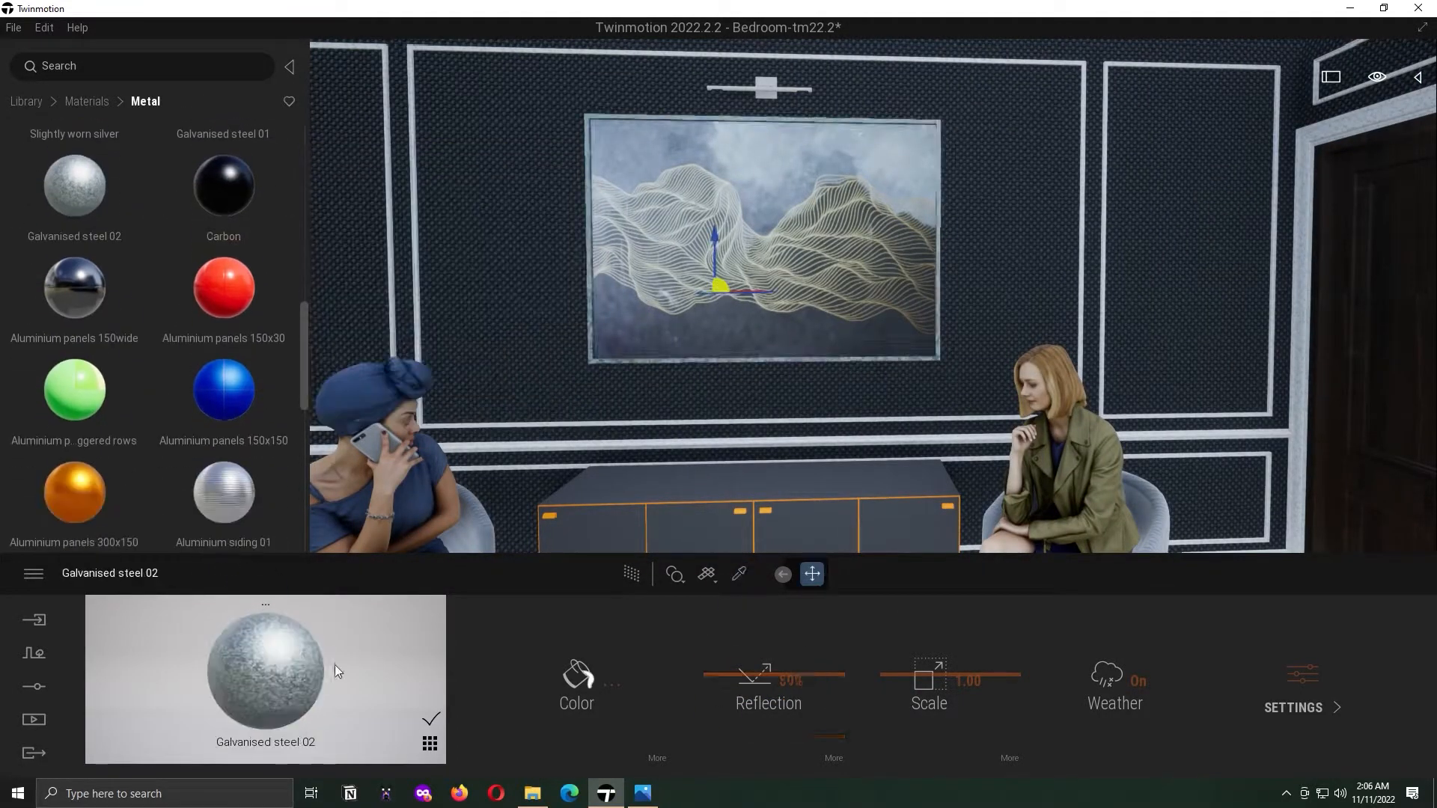
{"action": "left_click", "coordinate": [577, 677]}
{"action": "left_click", "coordinate": [786, 532]}
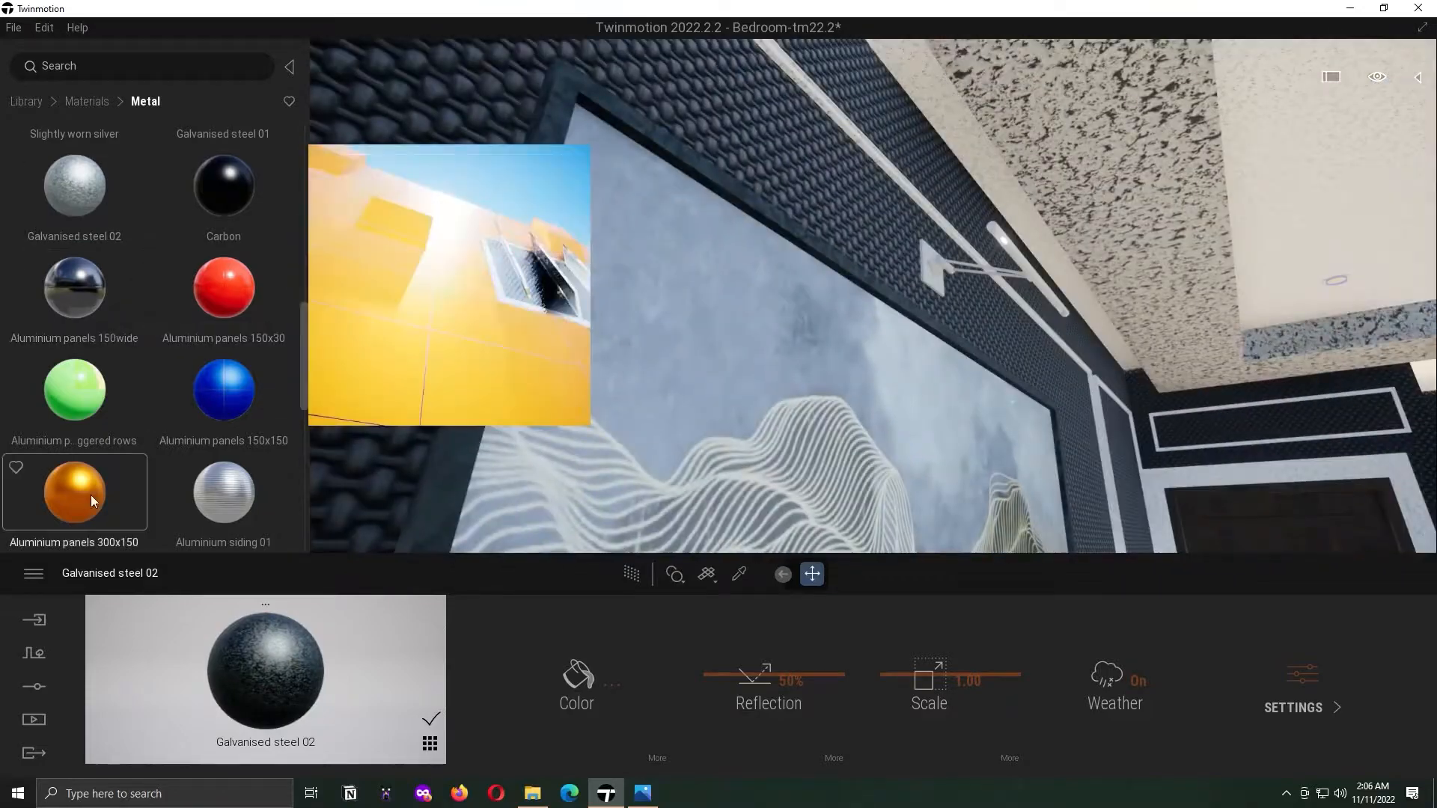
- Apply Silver metal to the picture light above the painting, sample its neon tube, and browse the light library
{"action": "scroll", "coordinate": [149, 412], "scroll_direction": "up", "scroll_amount": 4}
{"action": "left_click_drag", "start_coordinate": [224, 382], "coordinate": [1013, 253]}
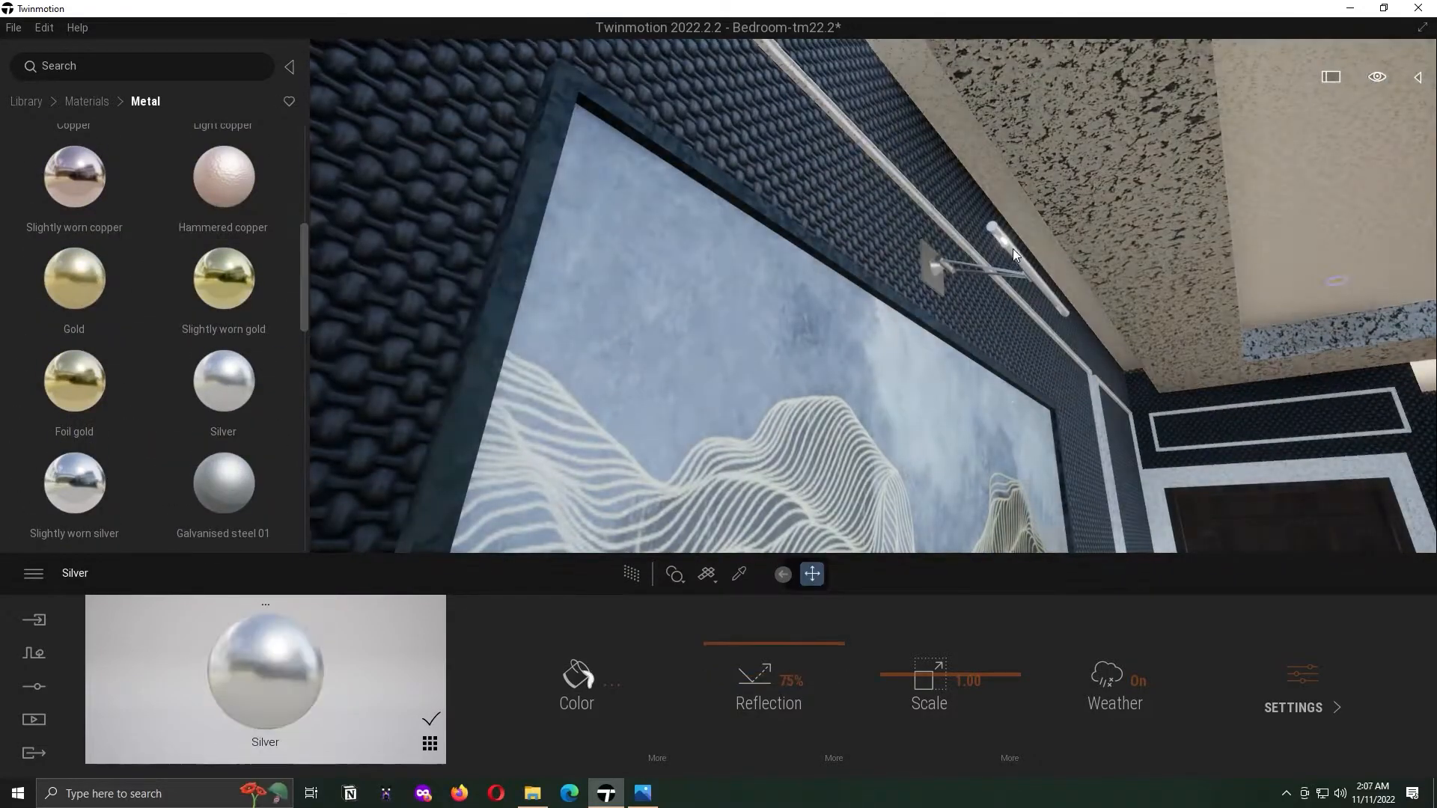
{"action": "left_click", "coordinate": [24, 102]}
{"action": "left_click", "coordinate": [1005, 238]}
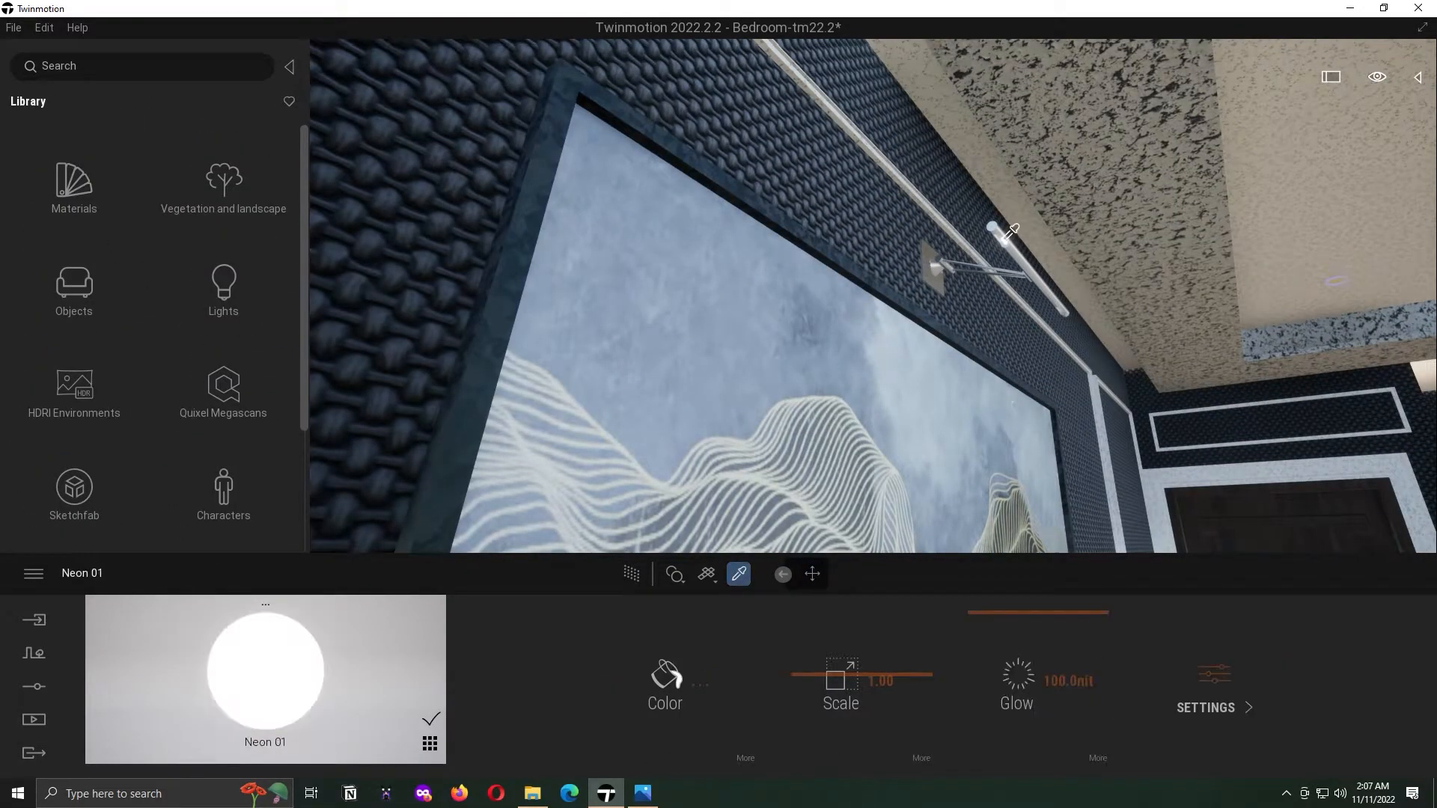
{"action": "left_click", "coordinate": [223, 288]}
{"action": "scroll", "coordinate": [119, 269], "scroll_direction": "down", "scroll_amount": 5}
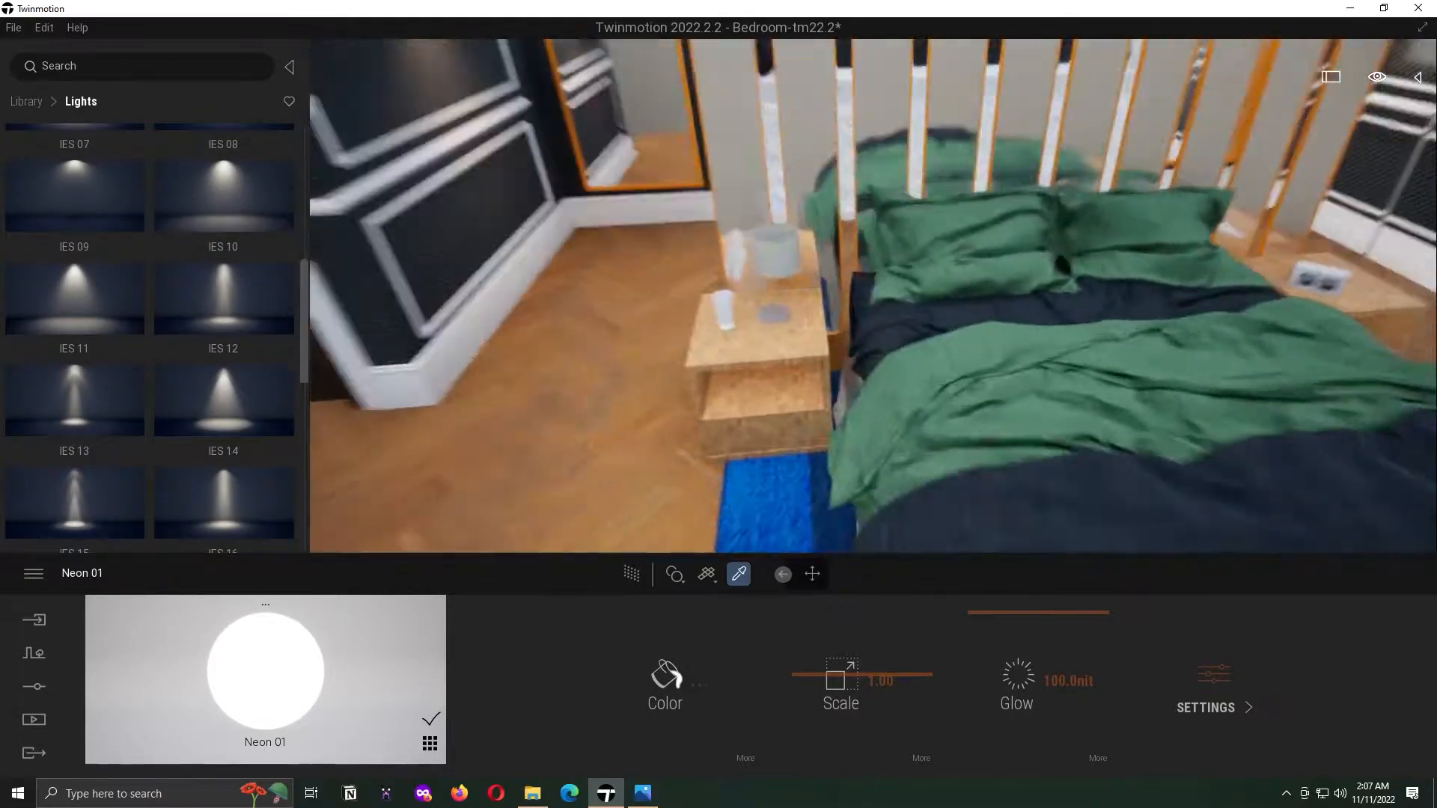
- Apply Brushed aluminium 01 to the bedside table lamp's base and adjust its color
{"action": "left_click", "coordinate": [742, 334]}
{"action": "left_click", "coordinate": [579, 679]}
{"action": "left_click", "coordinate": [699, 404]}
{"action": "left_click_drag", "start_coordinate": [718, 233], "coordinate": [1125, 204]}
{"action": "left_click", "coordinate": [1200, 506]}
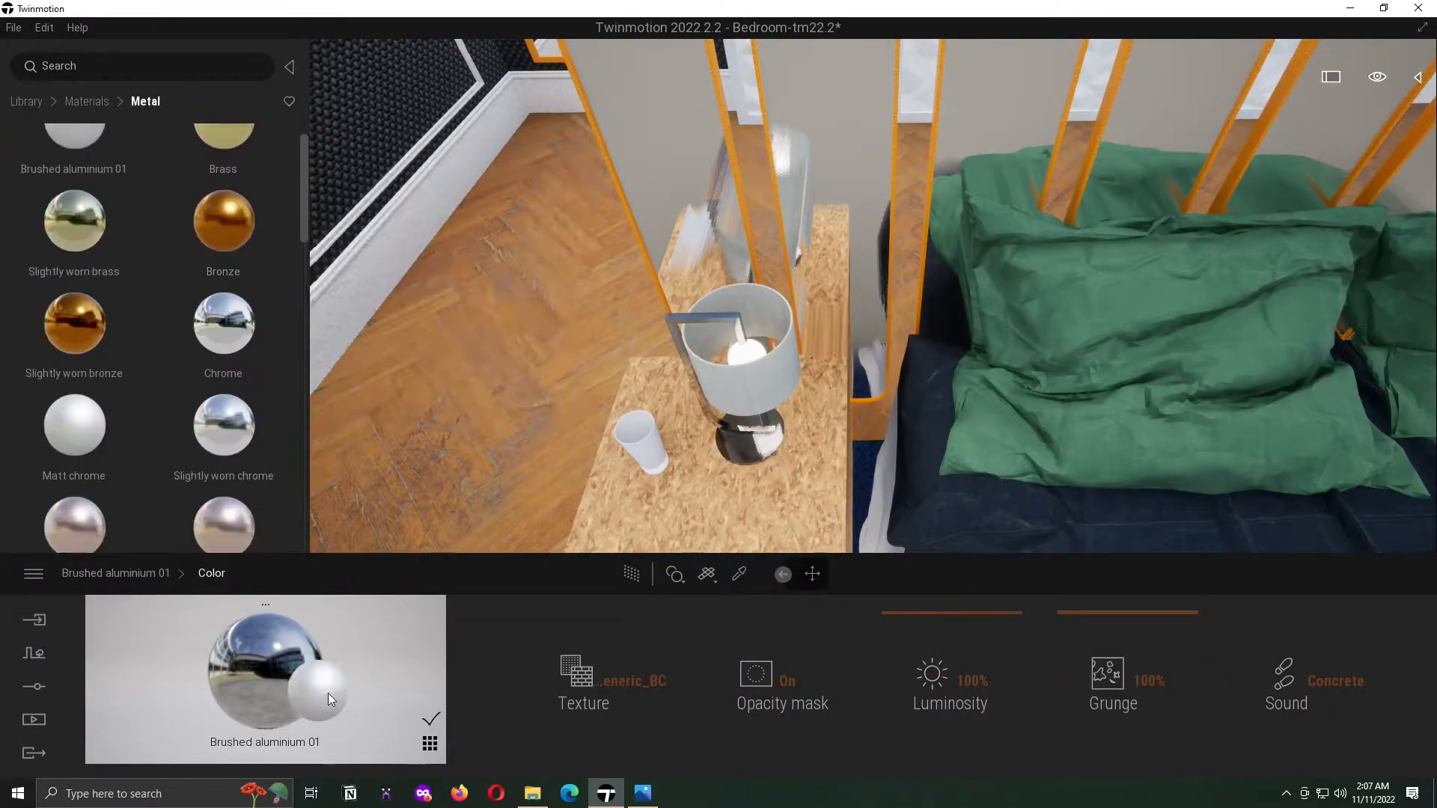
{"action": "left_click_drag", "start_coordinate": [144, 577], "coordinate": [266, 674]}
- Apply the translucent Blue foam material to the shades of the bedside lamp and the floor lamp
{"action": "left_click", "coordinate": [87, 101]}
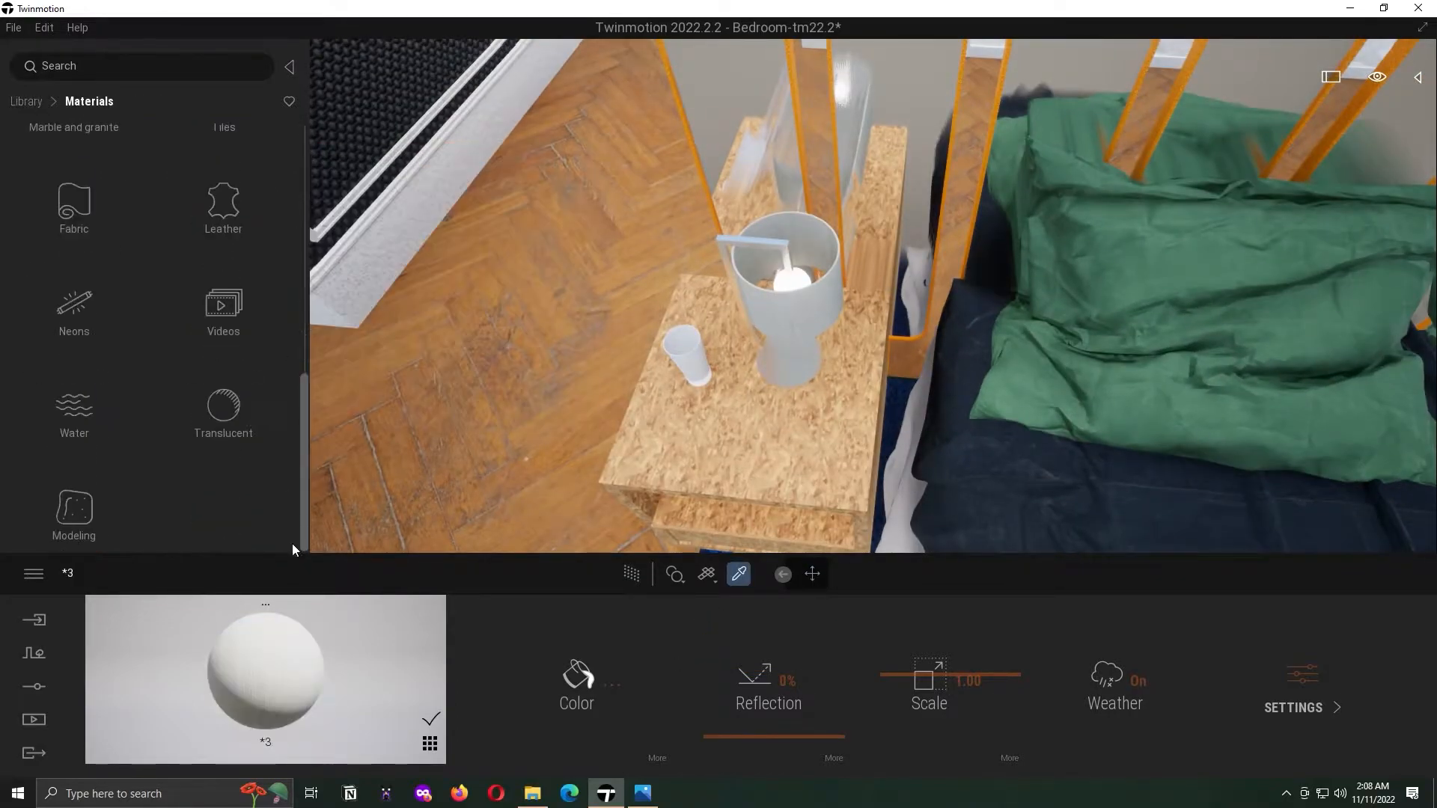
{"action": "left_click", "coordinate": [74, 502]}
{"action": "left_click_drag", "start_coordinate": [224, 162], "coordinate": [779, 311]}
{"action": "right_click_drag", "start_coordinate": [779, 312], "coordinate": [928, 284]}
{"action": "left_click_drag", "start_coordinate": [224, 367], "coordinate": [735, 389]}
{"action": "key", "text": "ctrl+z"}
- Try a different translucency on the floor lamp's Blue foam shade and undo the change
{"action": "scroll", "coordinate": [94, 476], "scroll_direction": "down", "scroll_amount": 3}
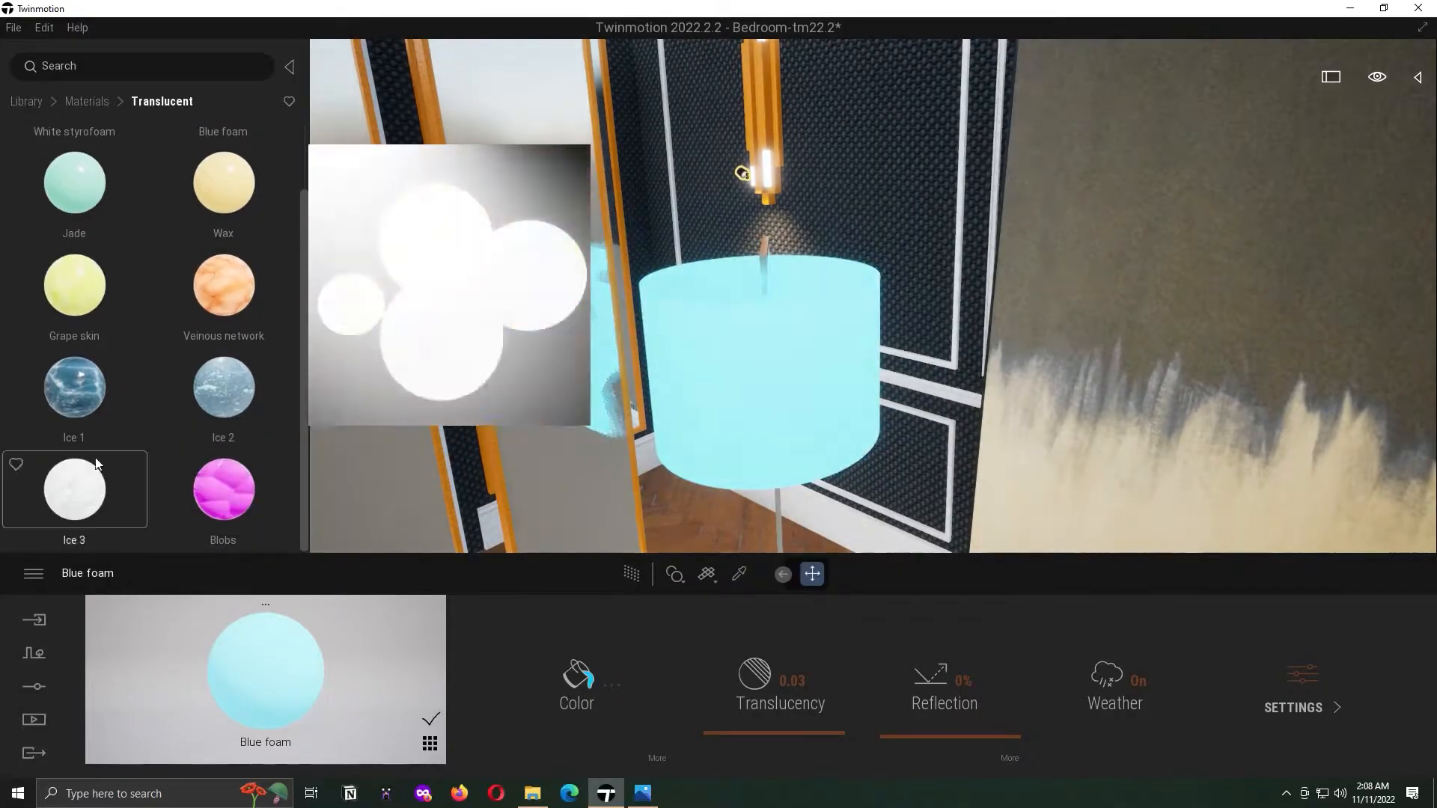
{"action": "left_click", "coordinate": [739, 574]}
{"action": "left_click", "coordinate": [755, 449]}
{"action": "left_click_drag", "start_coordinate": [773, 730], "coordinate": [773, 666]}
{"action": "key", "text": "ctrl+z"}
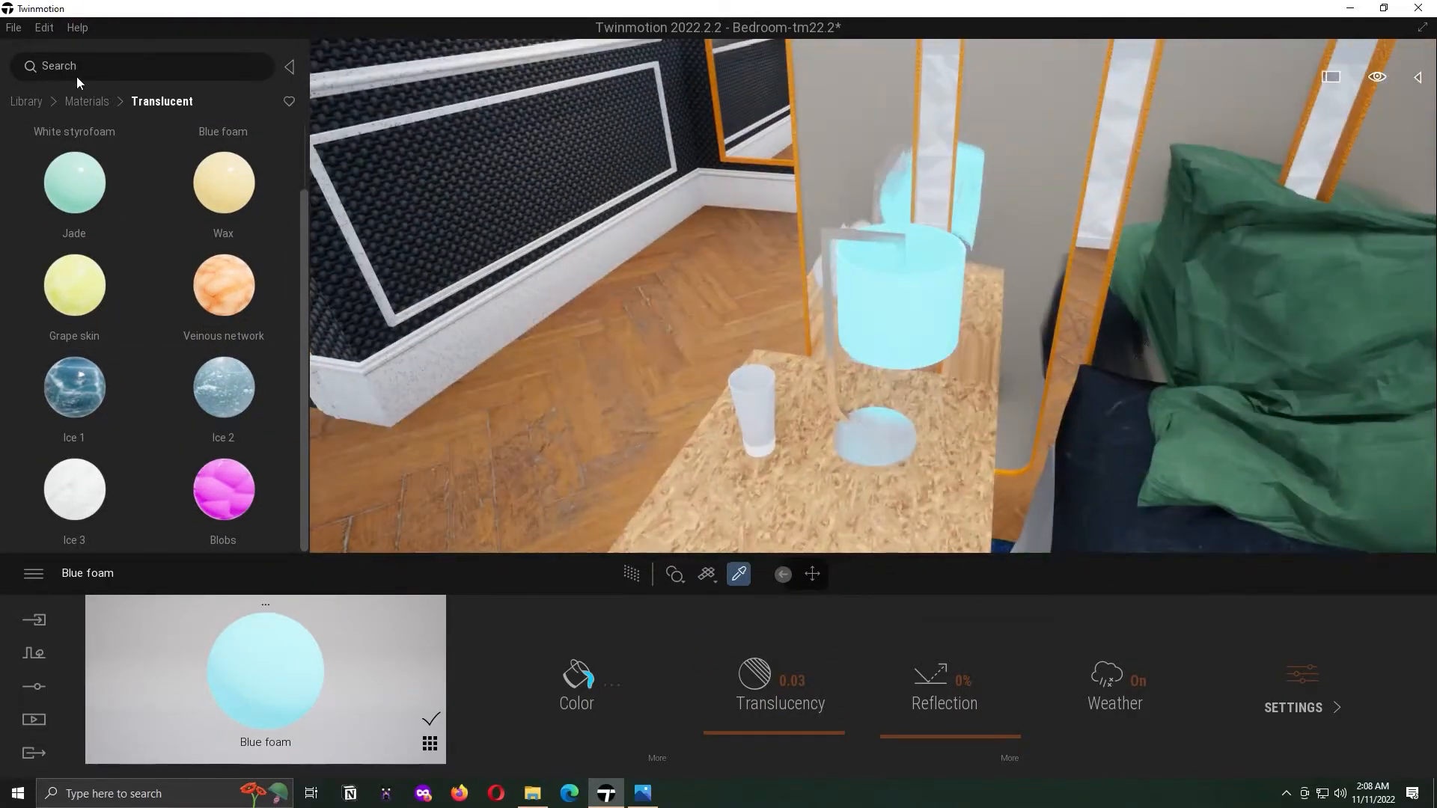
- Place the casual posed human Yasmine in front of the white shelf cabinet, turned toward the shelves
{"action": "left_click", "coordinate": [26, 101]}
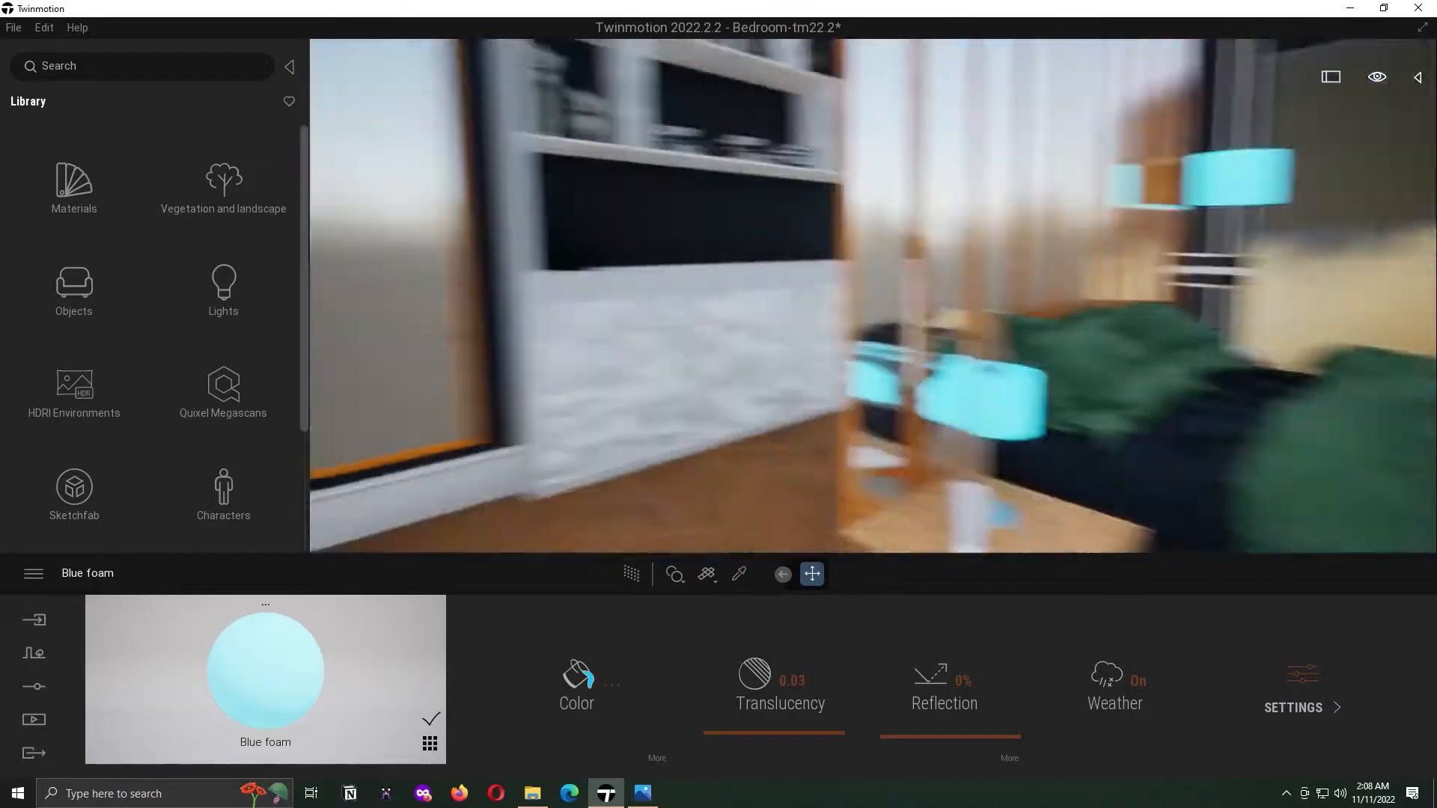
{"action": "left_click", "coordinate": [224, 494]}
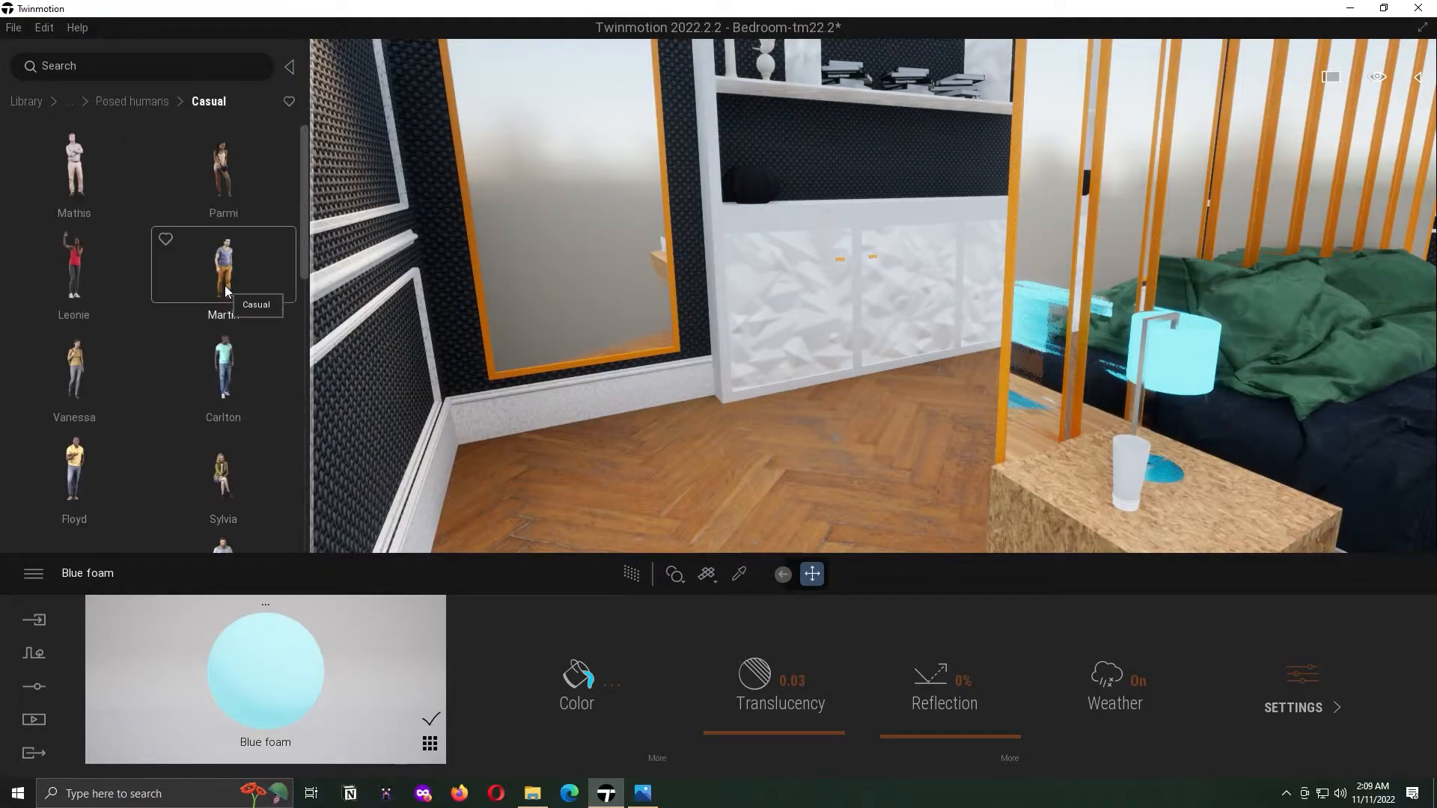
{"action": "left_click_drag", "start_coordinate": [305, 273], "coordinate": [304, 388]}
{"action": "left_click_drag", "start_coordinate": [74, 285], "coordinate": [744, 471]}
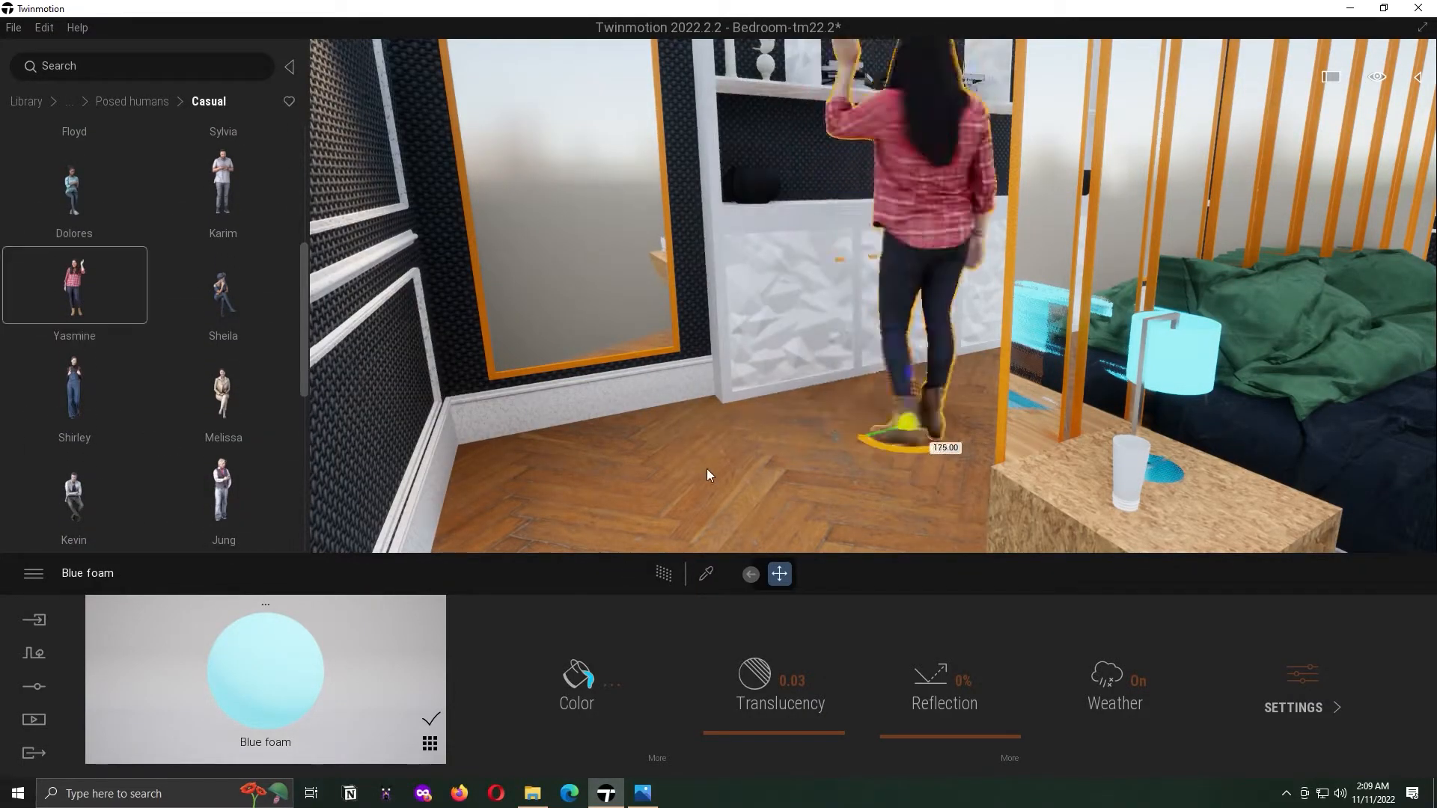
{"action": "right_click_drag", "start_coordinate": [744, 471], "coordinate": [679, 143]}
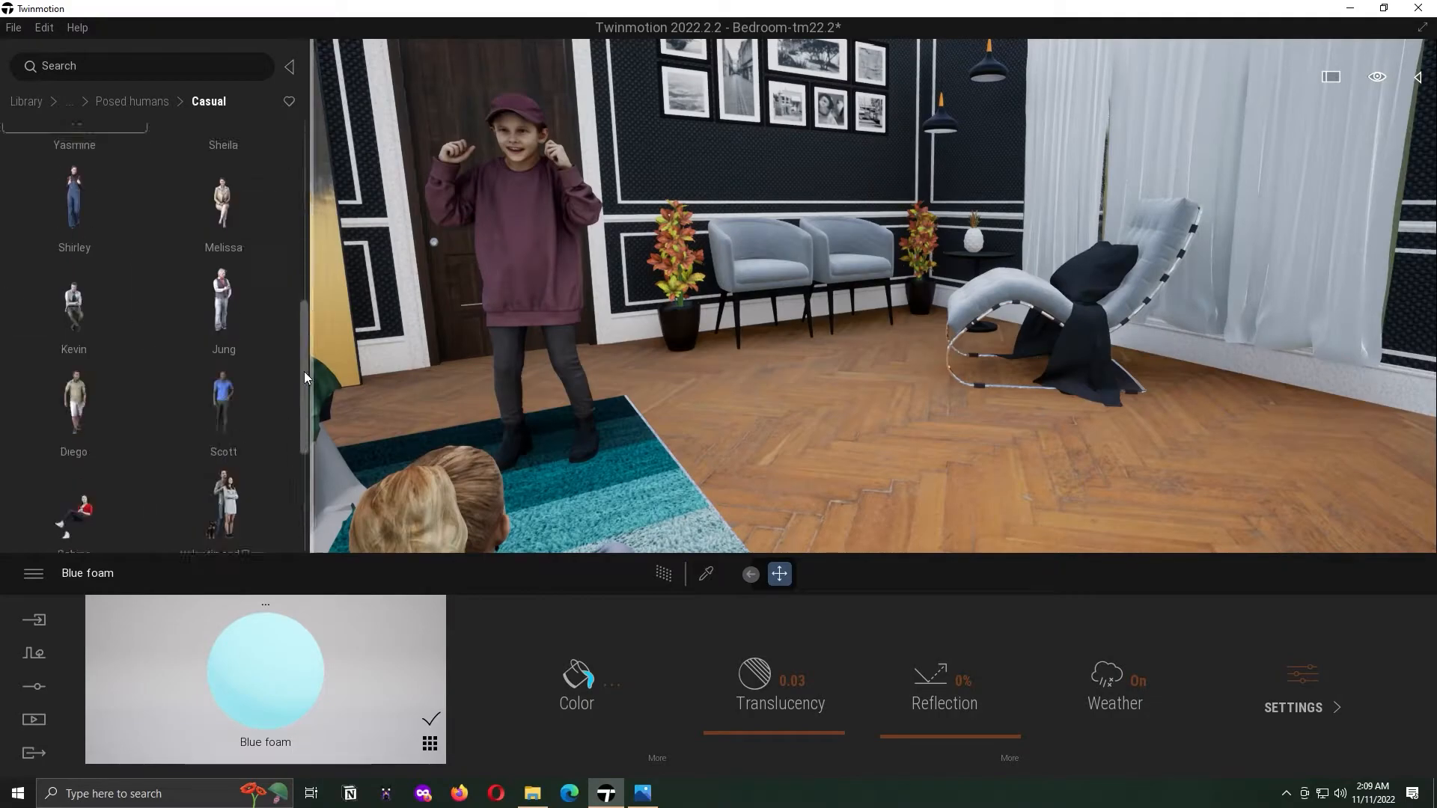
- Sample the Stucco Facade material of the ceiling border
{"action": "scroll", "coordinate": [303, 425], "scroll_direction": "up", "scroll_amount": 2}
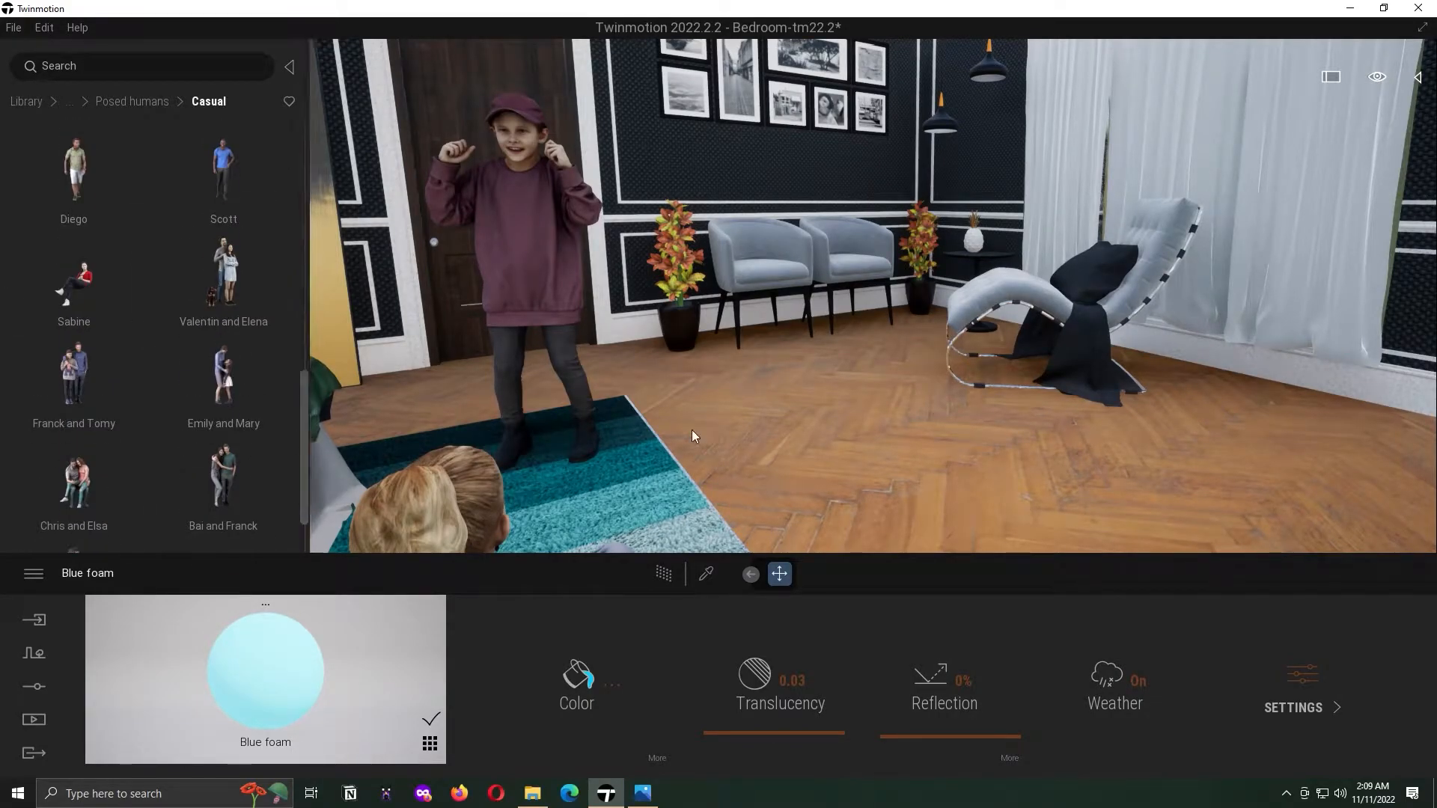
{"action": "left_click", "coordinate": [706, 573]}
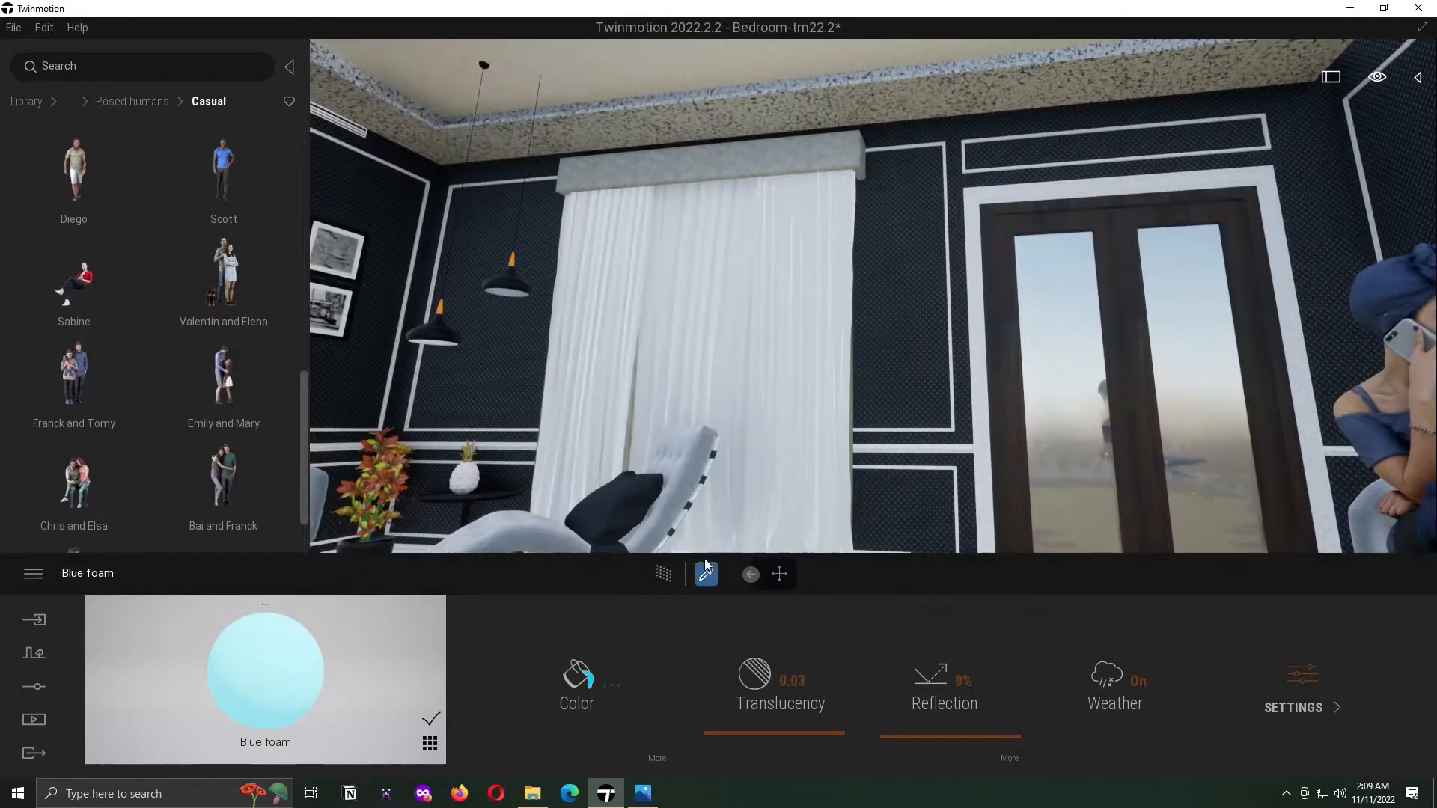
{"action": "left_click", "coordinate": [1205, 68]}
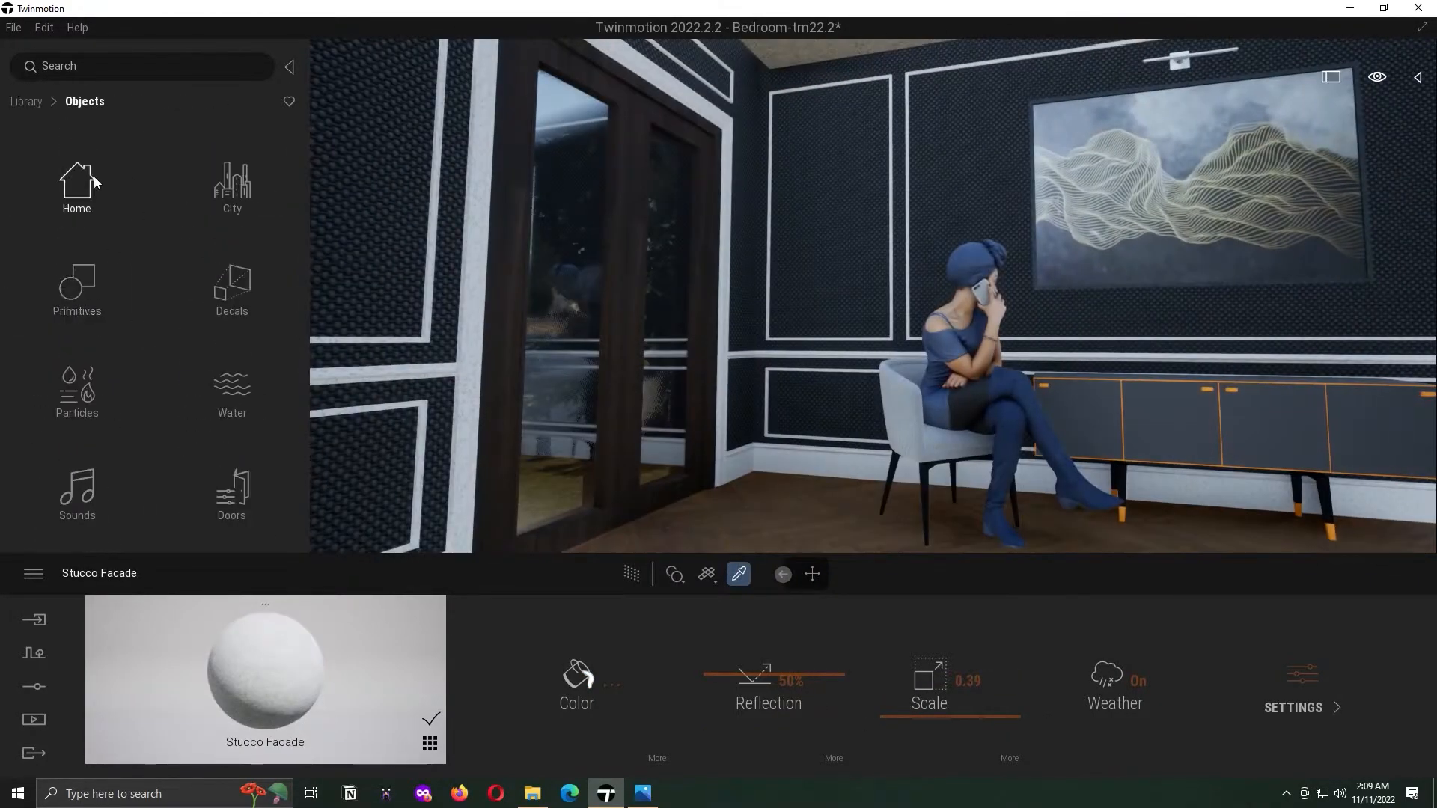
- Hang the Photo framed x3 02 decoration on the narrow wall panel behind the seated woman in blue
{"action": "left_click", "coordinate": [232, 490]}
{"action": "left_click_drag", "start_coordinate": [74, 366], "coordinate": [832, 241]}
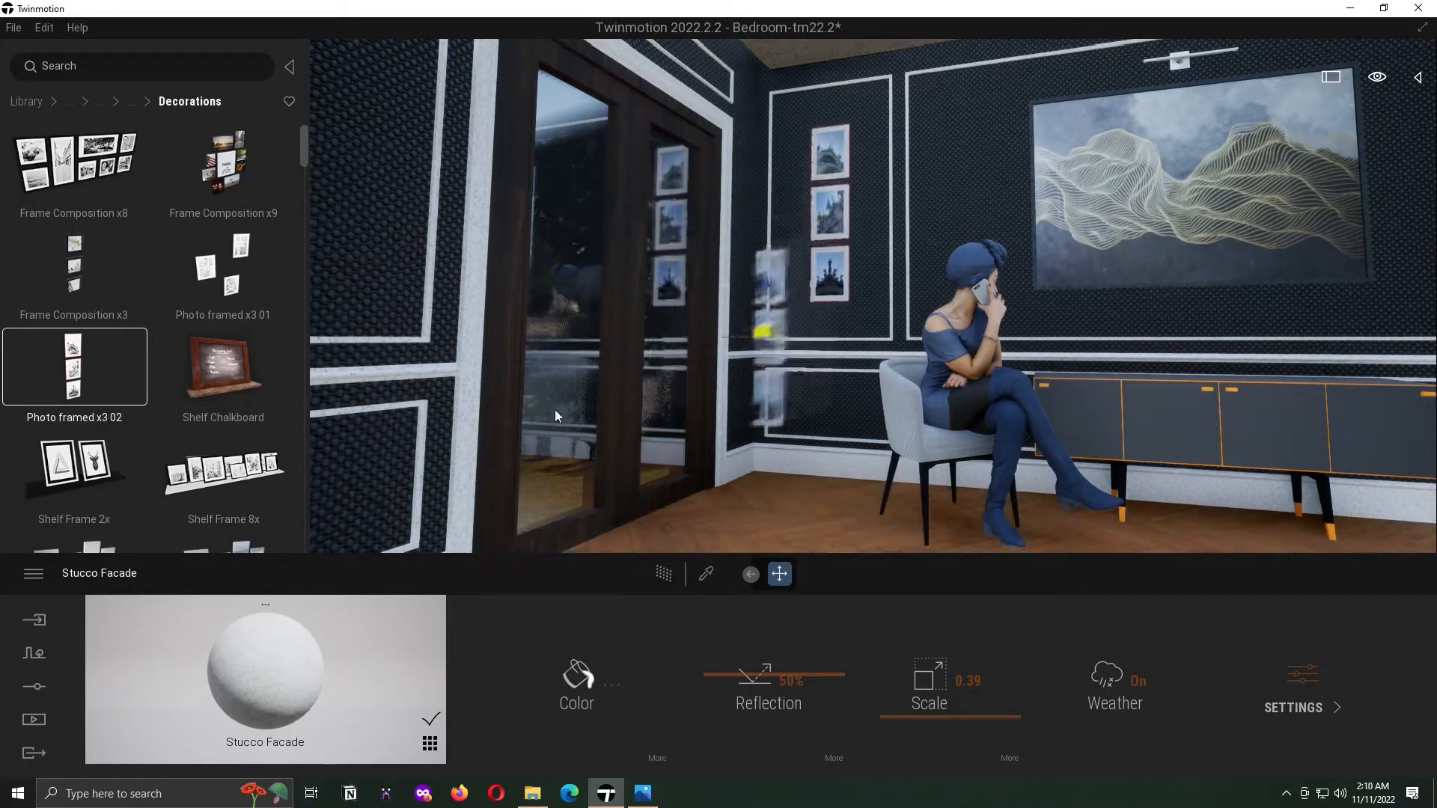
{"action": "scroll", "coordinate": [232, 254], "scroll_direction": "down", "scroll_amount": 3}
{"action": "scroll", "coordinate": [94, 172], "scroll_direction": "down", "scroll_amount": 2}
- Add the Cushions 5 and Cushions 6 decorations to the rug area around the bed
{"action": "left_click_drag", "start_coordinate": [829, 214], "coordinate": [289, 186]}
{"action": "mouse_move", "coordinate": [304, 183]}
{"action": "left_mouse_down"}
{"action": "mouse_move", "coordinate": [298, 301]}
{"action": "mouse_move", "coordinate": [303, 253]}
{"action": "left_mouse_up"}
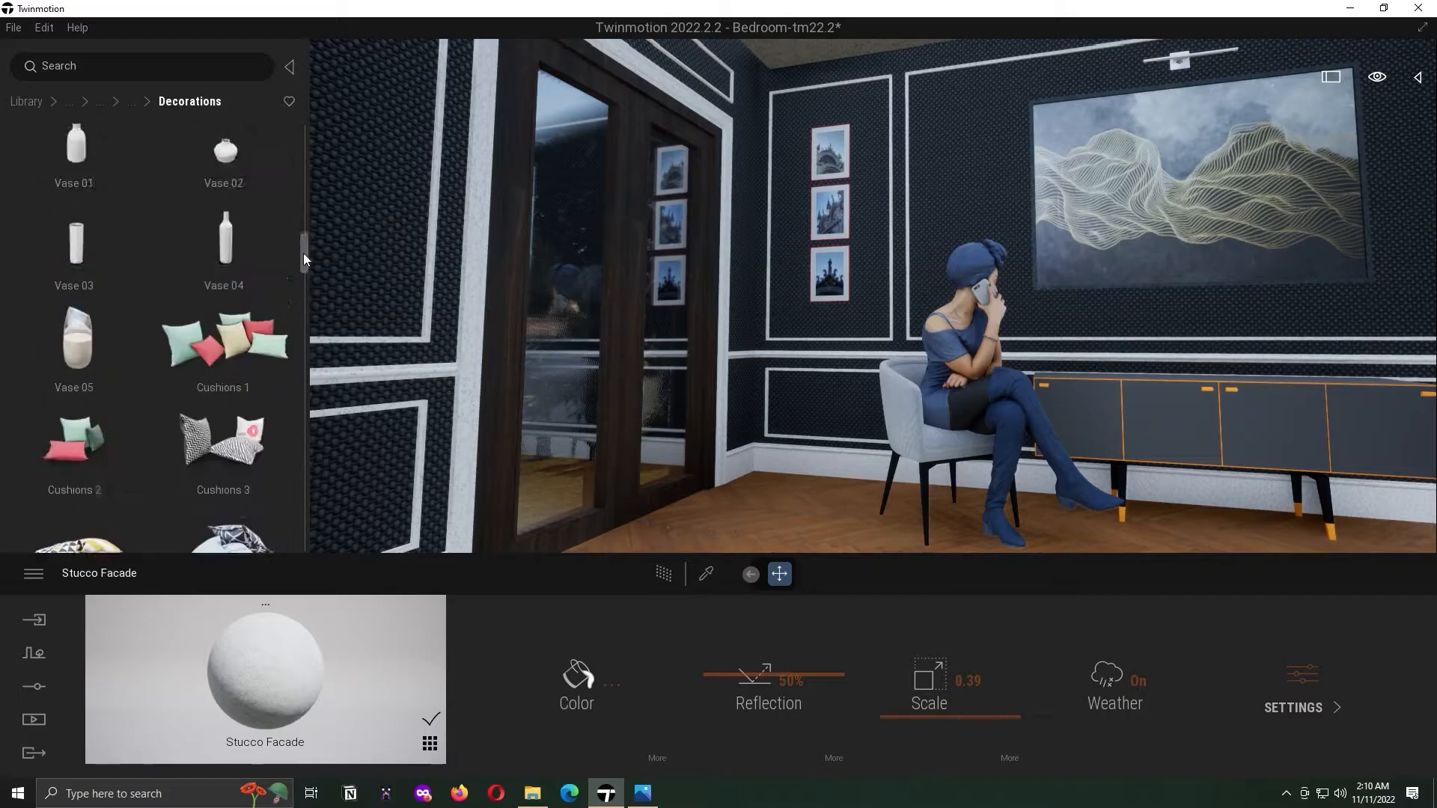
{"action": "scroll", "coordinate": [84, 305], "scroll_direction": "down", "scroll_amount": 3}
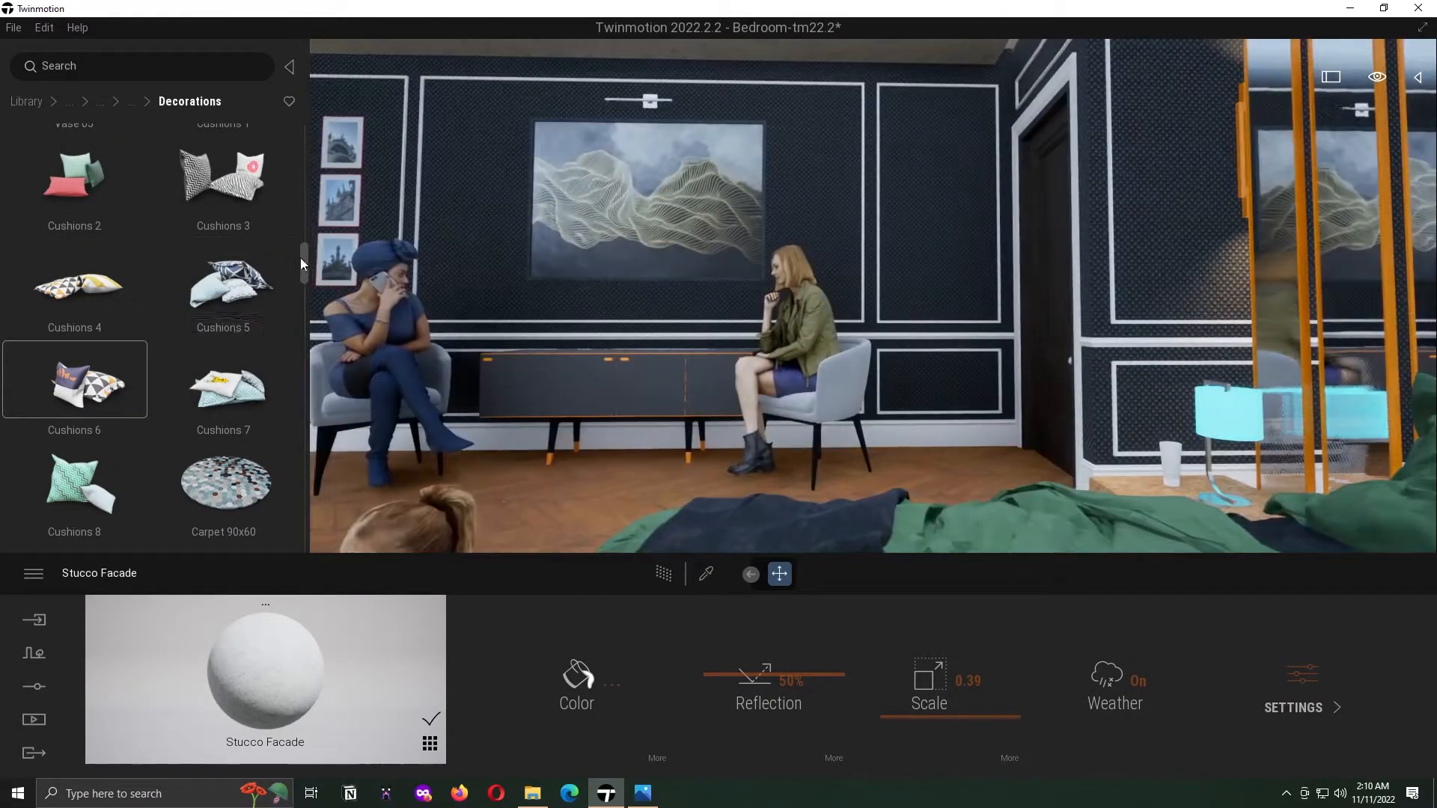
- Look through the poster decorations, show the scene list, and browse the plastic materials
{"action": "left_click_drag", "start_coordinate": [301, 258], "coordinate": [307, 170]}
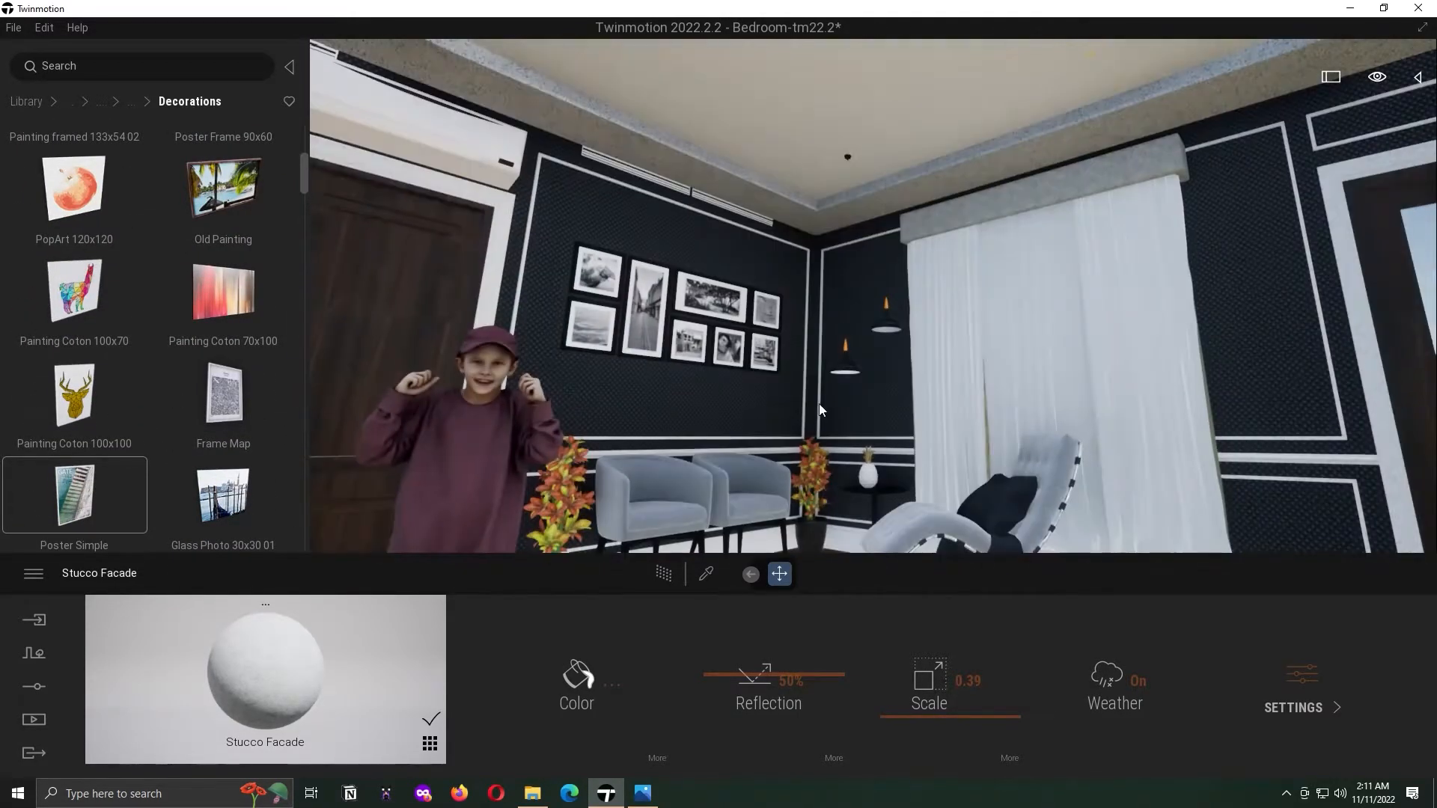
{"action": "left_click", "coordinate": [1417, 77]}
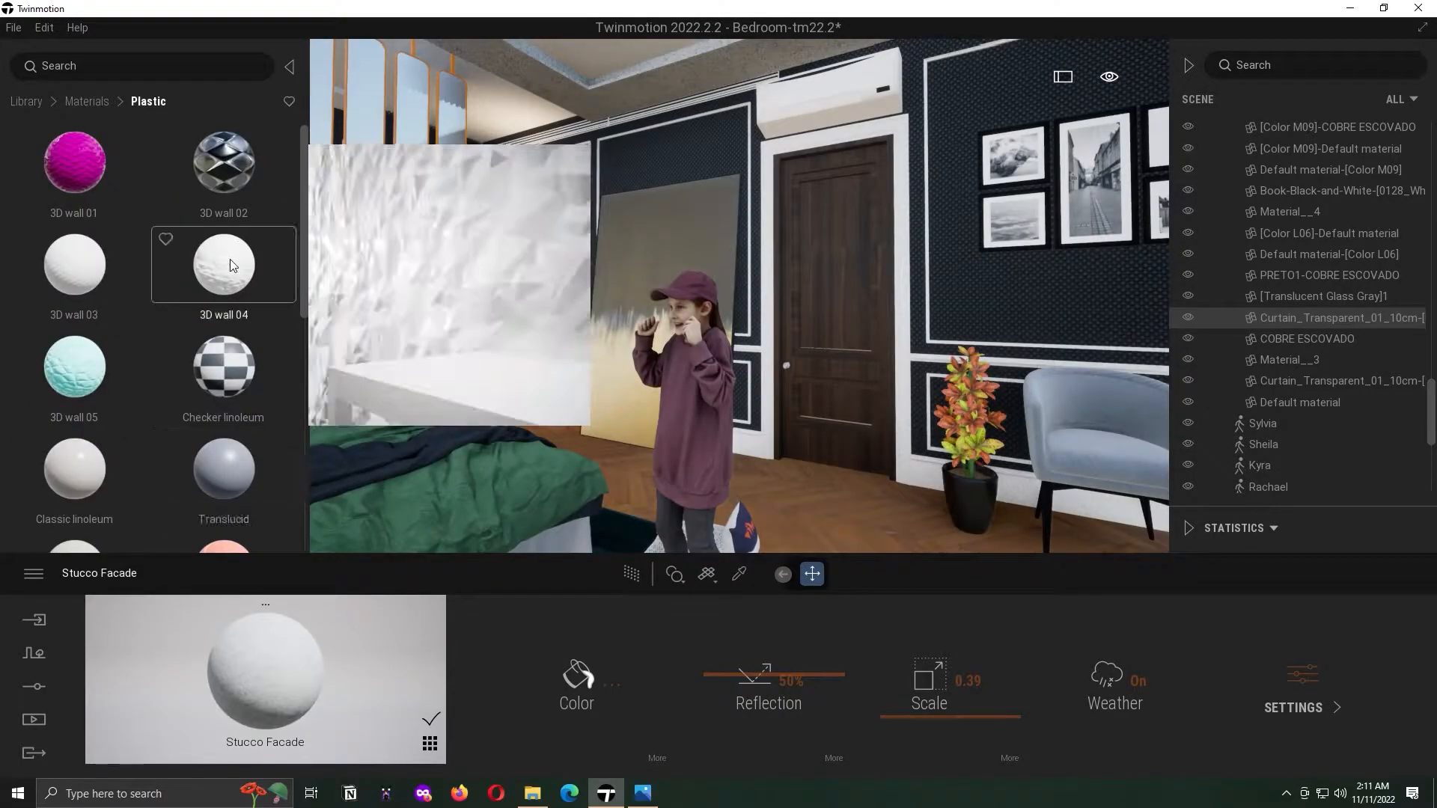
{"action": "scroll", "coordinate": [230, 259], "scroll_direction": "down", "scroll_amount": 5}
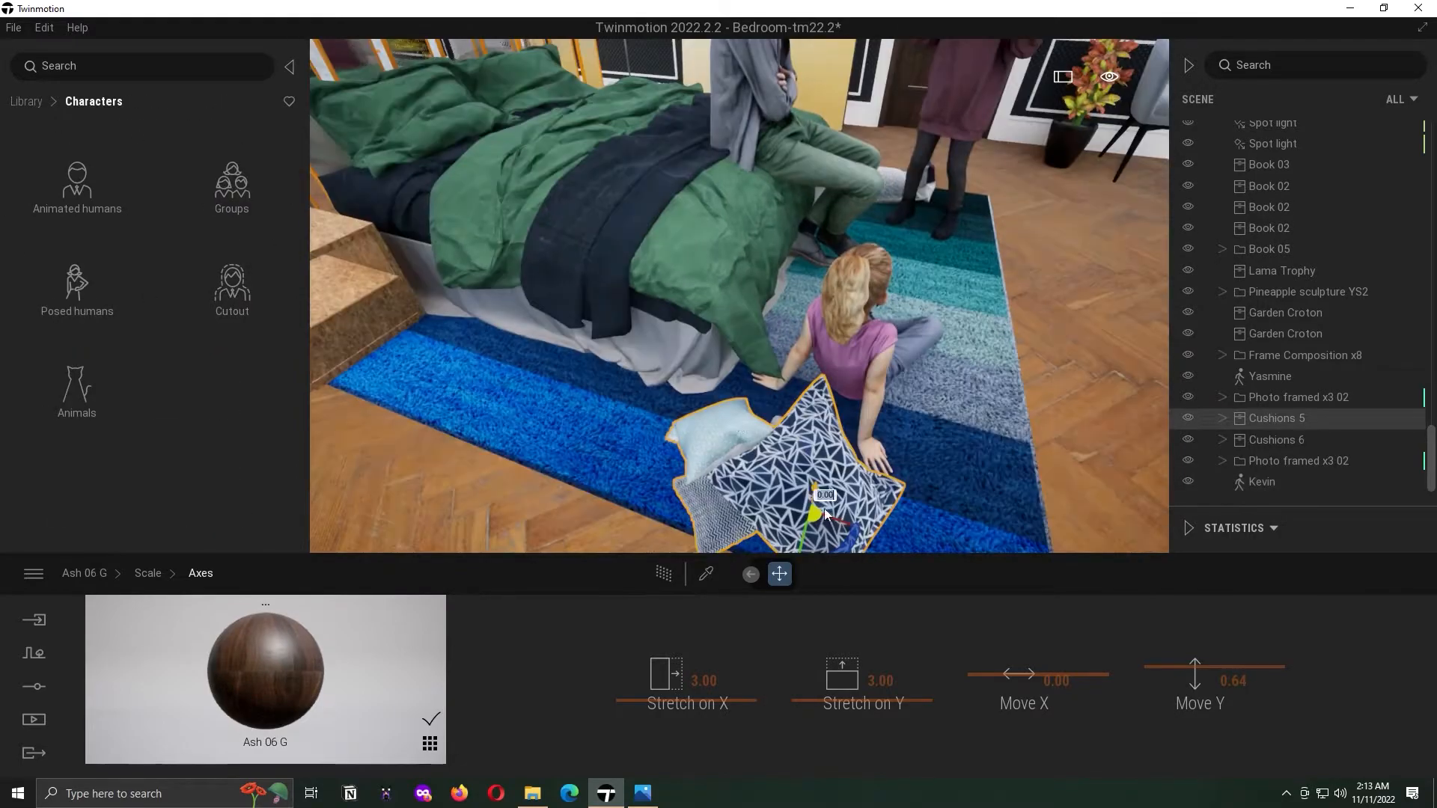
- Move the Cushions 5 and Cushions 6 sets from the rug onto the bed beside the seated man
{"action": "left_click_drag", "start_coordinate": [786, 487], "coordinate": [678, 149]}
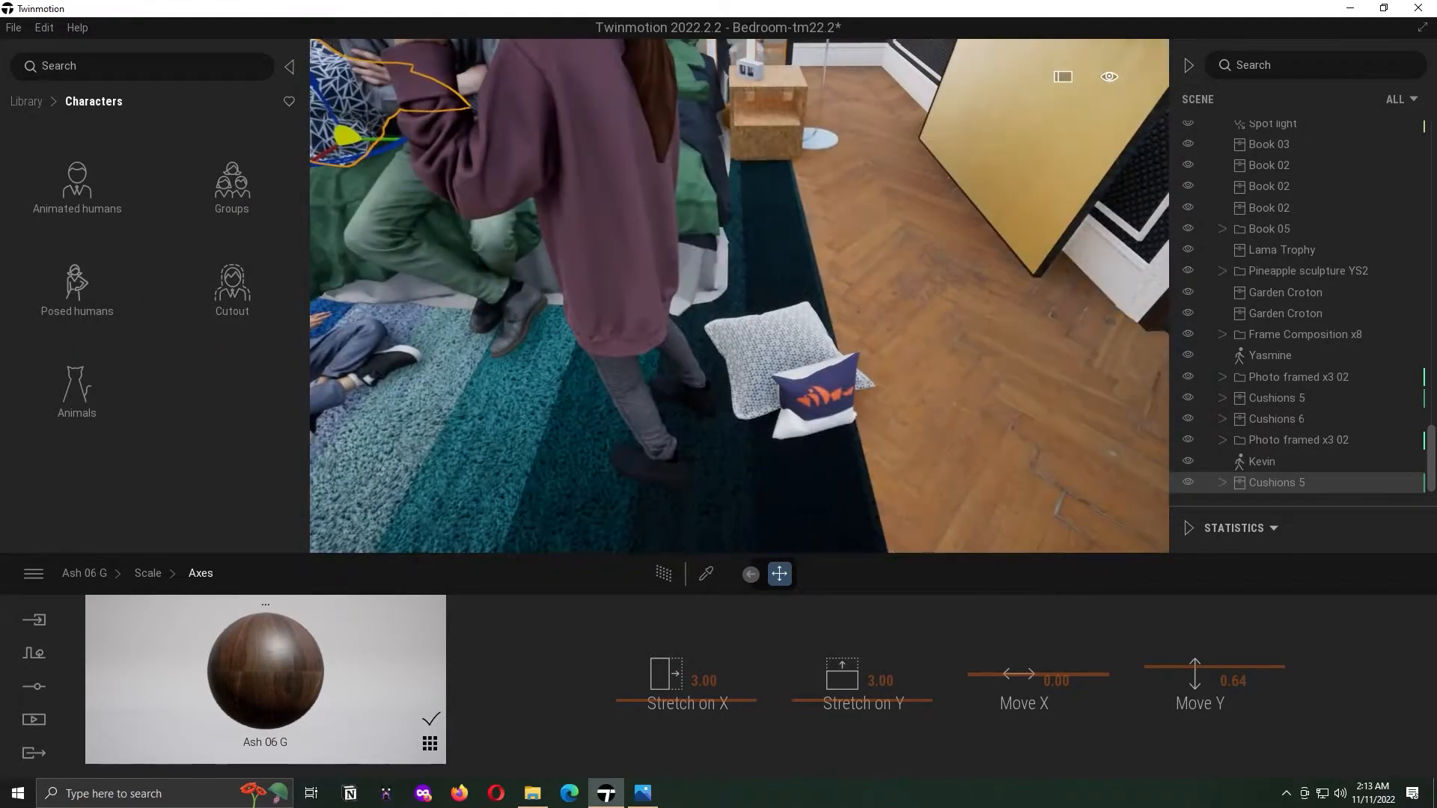
{"action": "left_click_drag", "start_coordinate": [788, 245], "coordinate": [778, 179]}
{"action": "right_click_drag", "start_coordinate": [739, 295], "coordinate": [785, 172]}
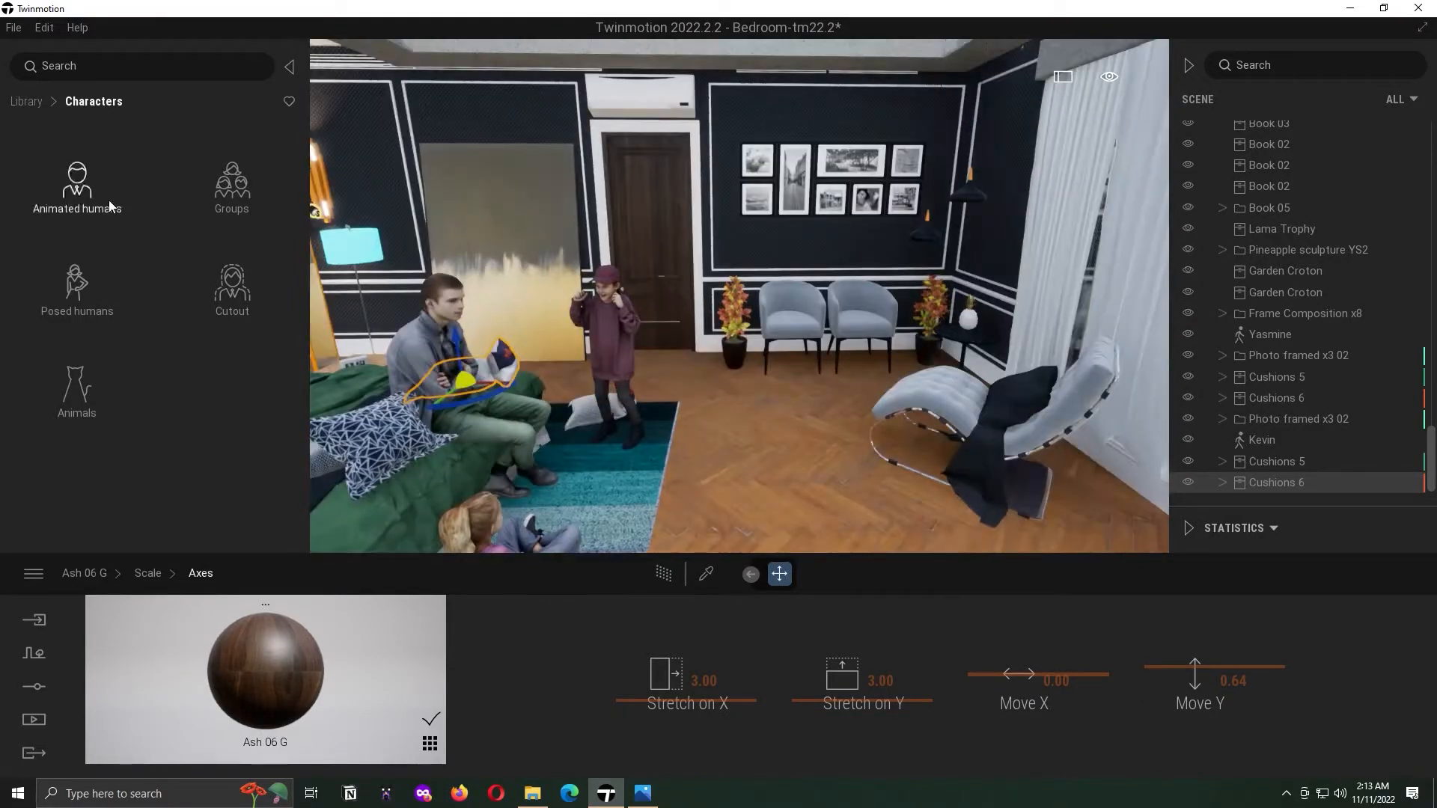
- Place the posed senior Shannan standing before the blue armchairs and seat the posed senior Joe on one of them
{"action": "left_click", "coordinate": [78, 288]}
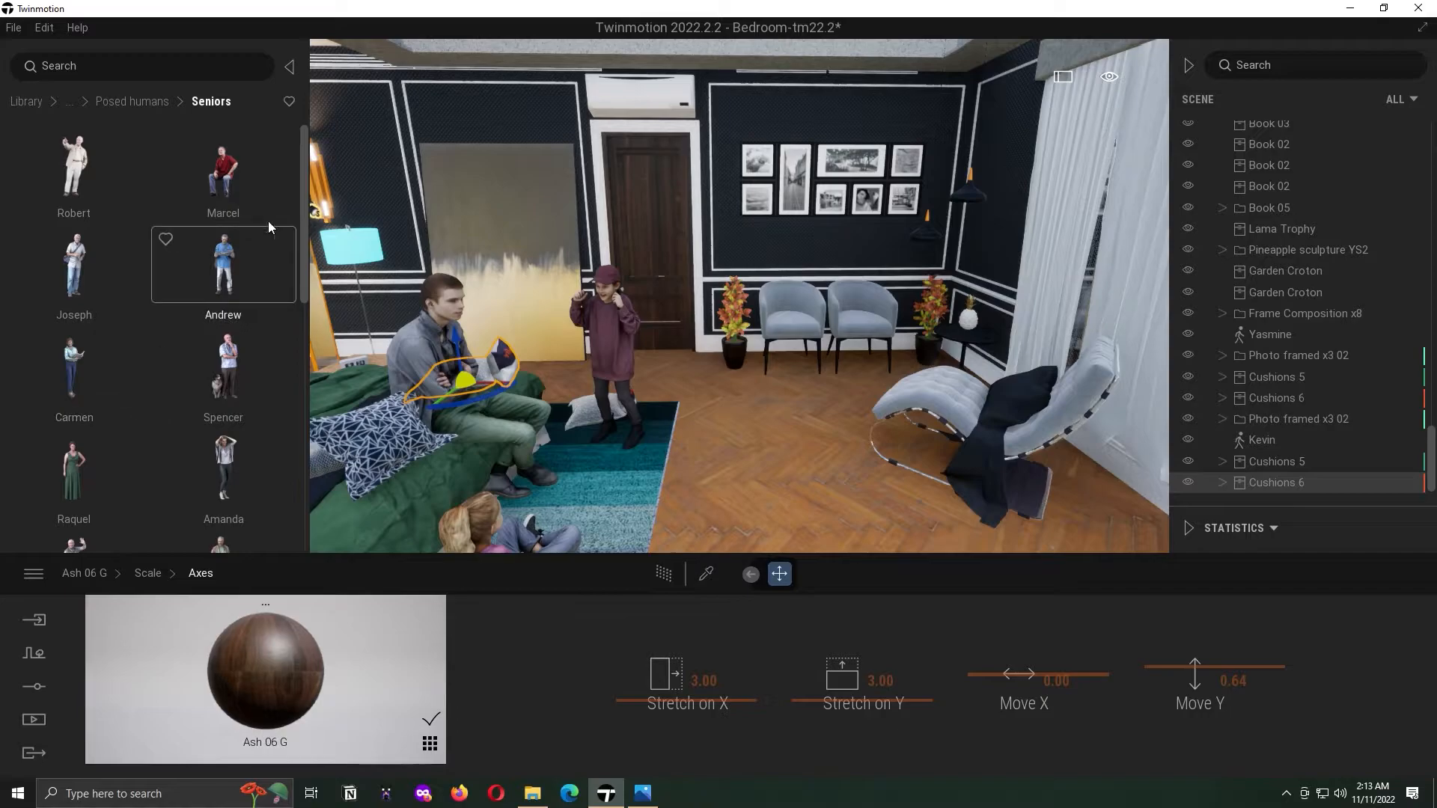
{"action": "scroll", "coordinate": [287, 320], "scroll_direction": "down", "scroll_amount": 1}
{"action": "left_click_drag", "start_coordinate": [74, 337], "coordinate": [836, 425]}
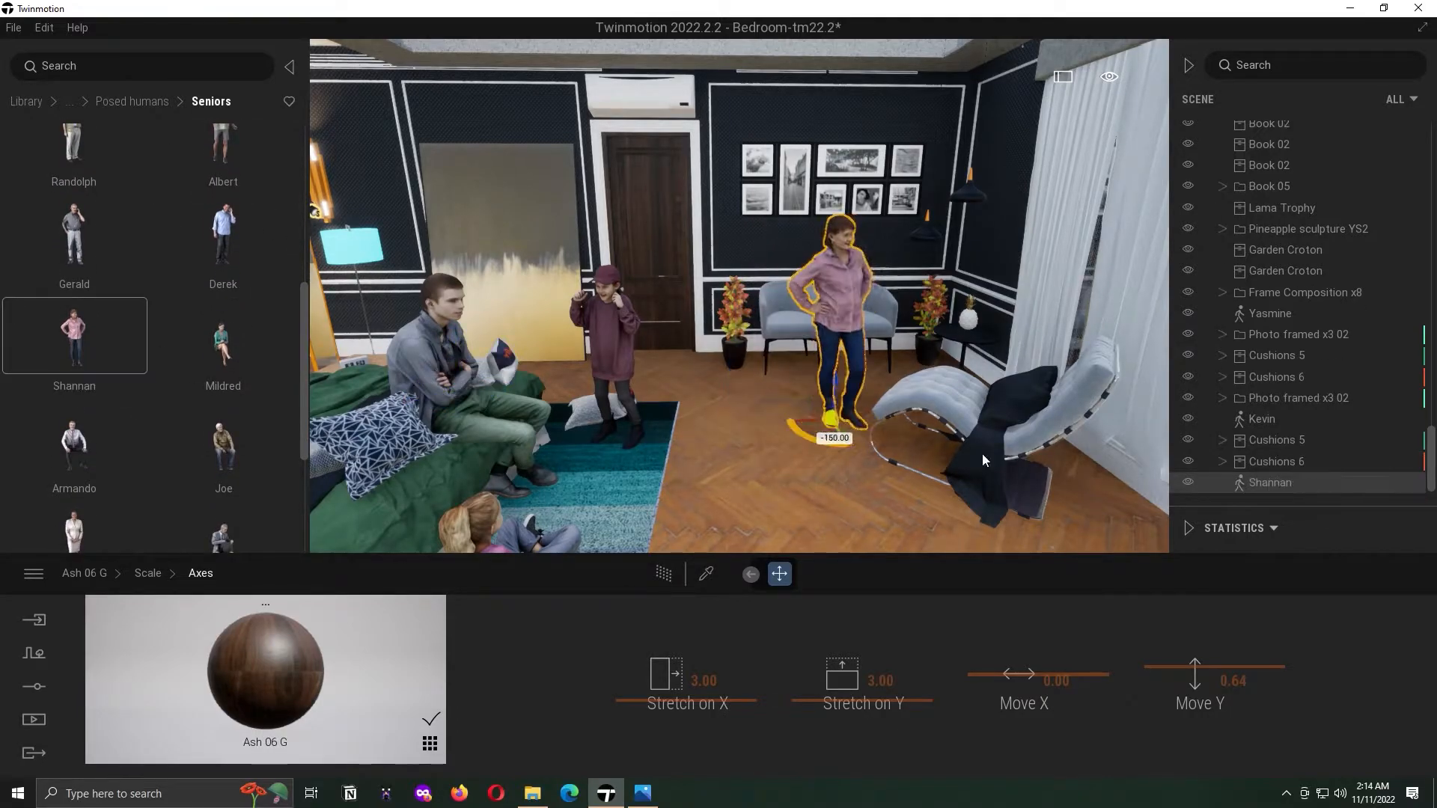
{"action": "key", "text": "f"}
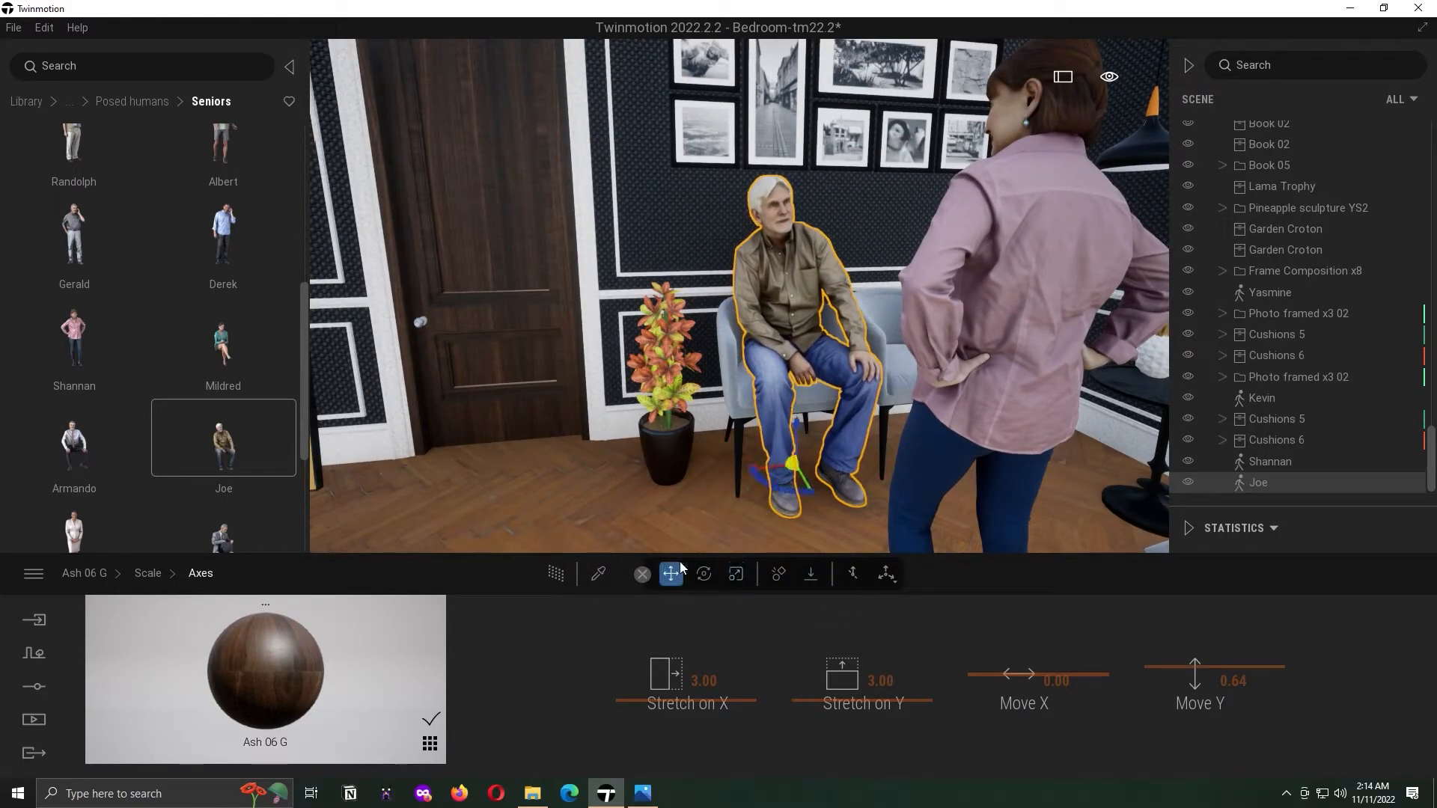
- Adjust the focal length of Image1's camera and reframe the view on the bed with the seated man
{"action": "left_click", "coordinate": [327, 651]}
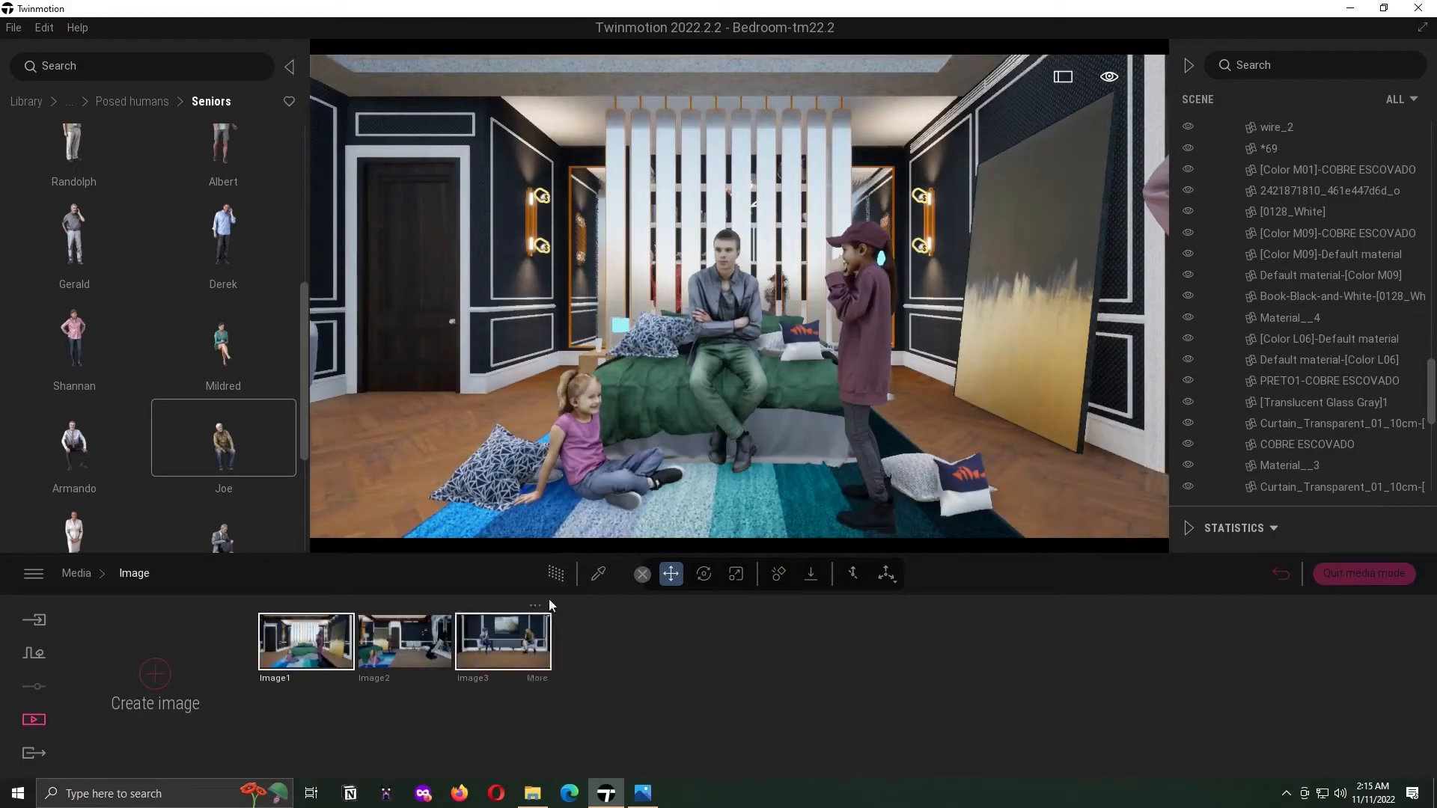
{"action": "left_click", "coordinate": [342, 678]}
{"action": "left_click", "coordinate": [567, 697]}
{"action": "left_click_drag", "start_coordinate": [153, 692], "coordinate": [153, 677]}
{"action": "left_click", "coordinate": [723, 389]}
{"action": "left_click_drag", "start_coordinate": [722, 443], "coordinate": [733, 458]}
- Try color grading filters in Image1's visual effects and apply one
{"action": "left_click", "coordinate": [1179, 696]}
{"action": "left_click", "coordinate": [491, 693]}
{"action": "left_click", "coordinate": [558, 683]}
{"action": "left_click", "coordinate": [619, 579]}
{"action": "left_click", "coordinate": [572, 342]}
{"action": "left_click", "coordinate": [556, 676]}
{"action": "left_click", "coordinate": [447, 597]}
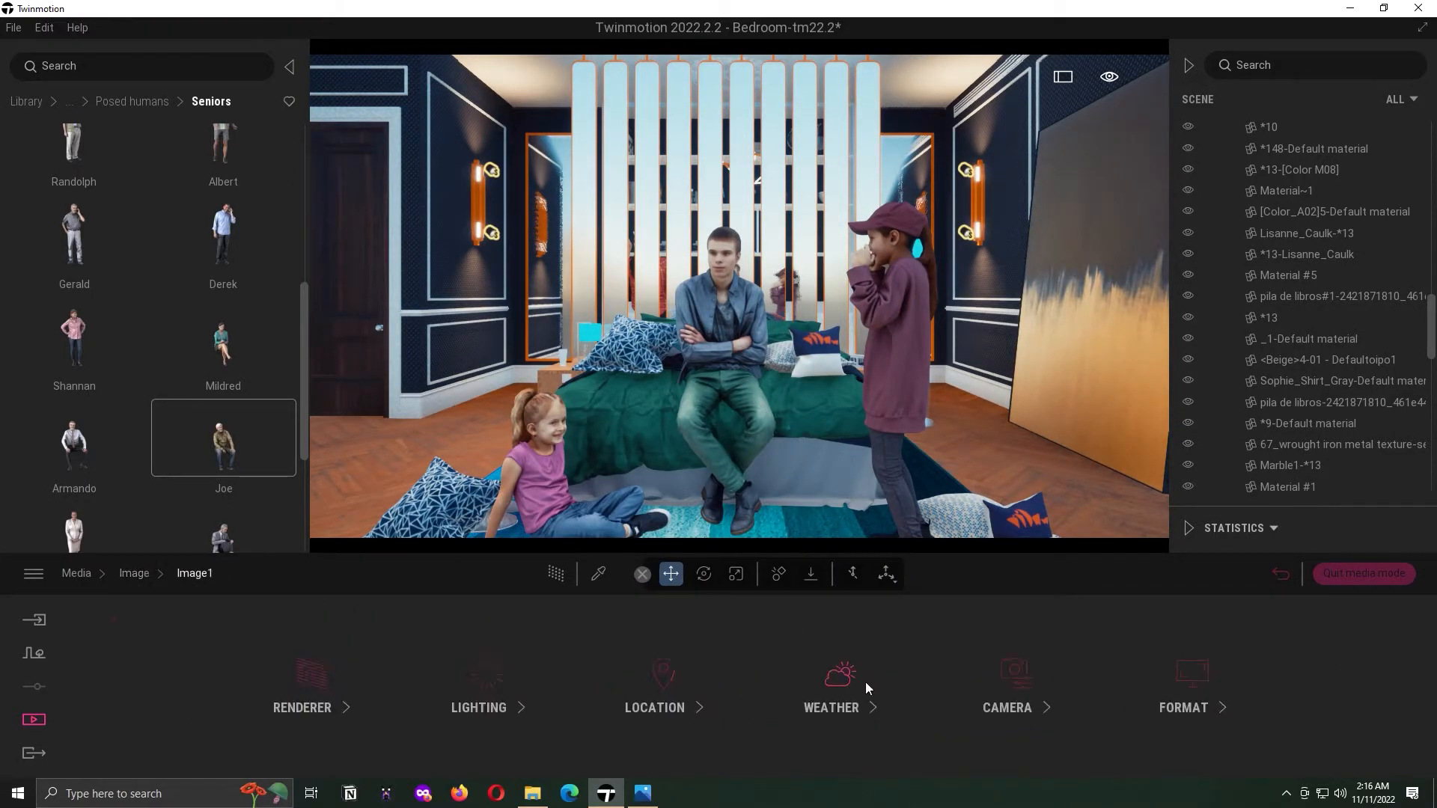
- Preview Image1 with the path tracer and adjust its ambient light
{"action": "left_click", "coordinate": [194, 574]}
{"action": "left_click", "coordinate": [523, 576]}
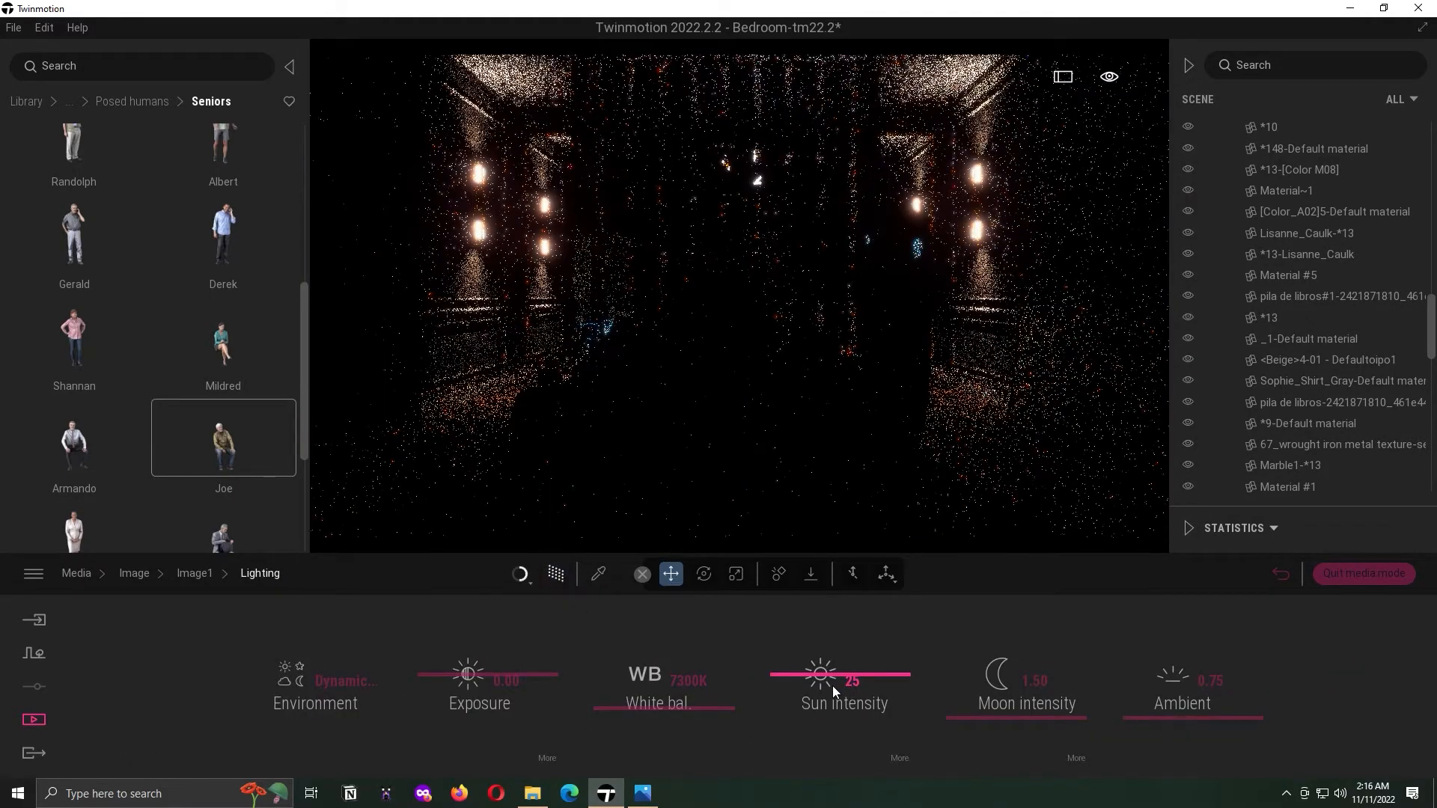
{"action": "left_click", "coordinate": [563, 576]}
{"action": "left_click_drag", "start_coordinate": [1152, 688], "coordinate": [1152, 670]}
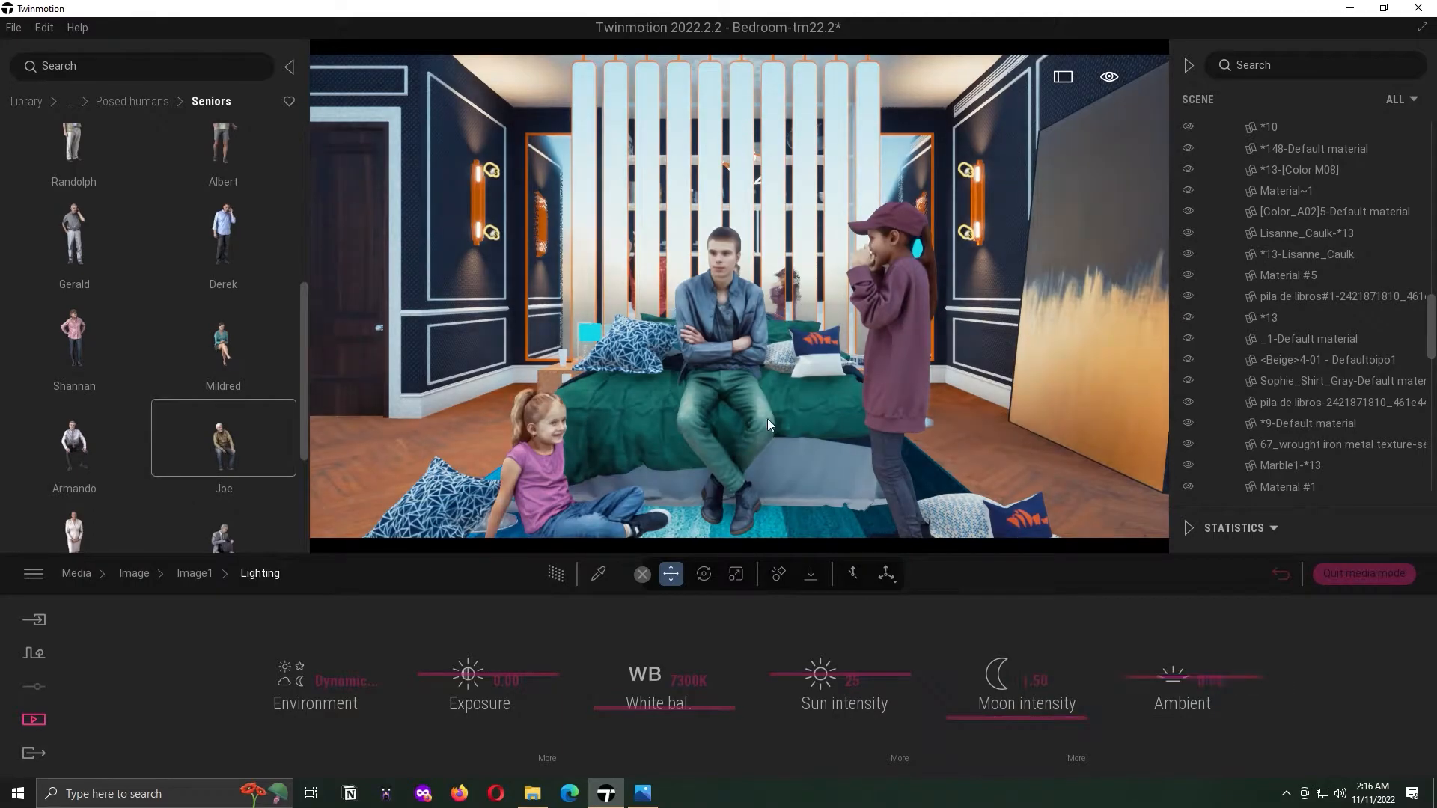
- Reframe Image1 closer to the bed so that the people and the striped rug fill the view
{"action": "middle_click_drag", "start_coordinate": [768, 413], "coordinate": [767, 427]}
{"action": "scroll", "coordinate": [768, 428], "scroll_direction": "up", "scroll_amount": 3}
{"action": "left_click", "coordinate": [134, 574]}
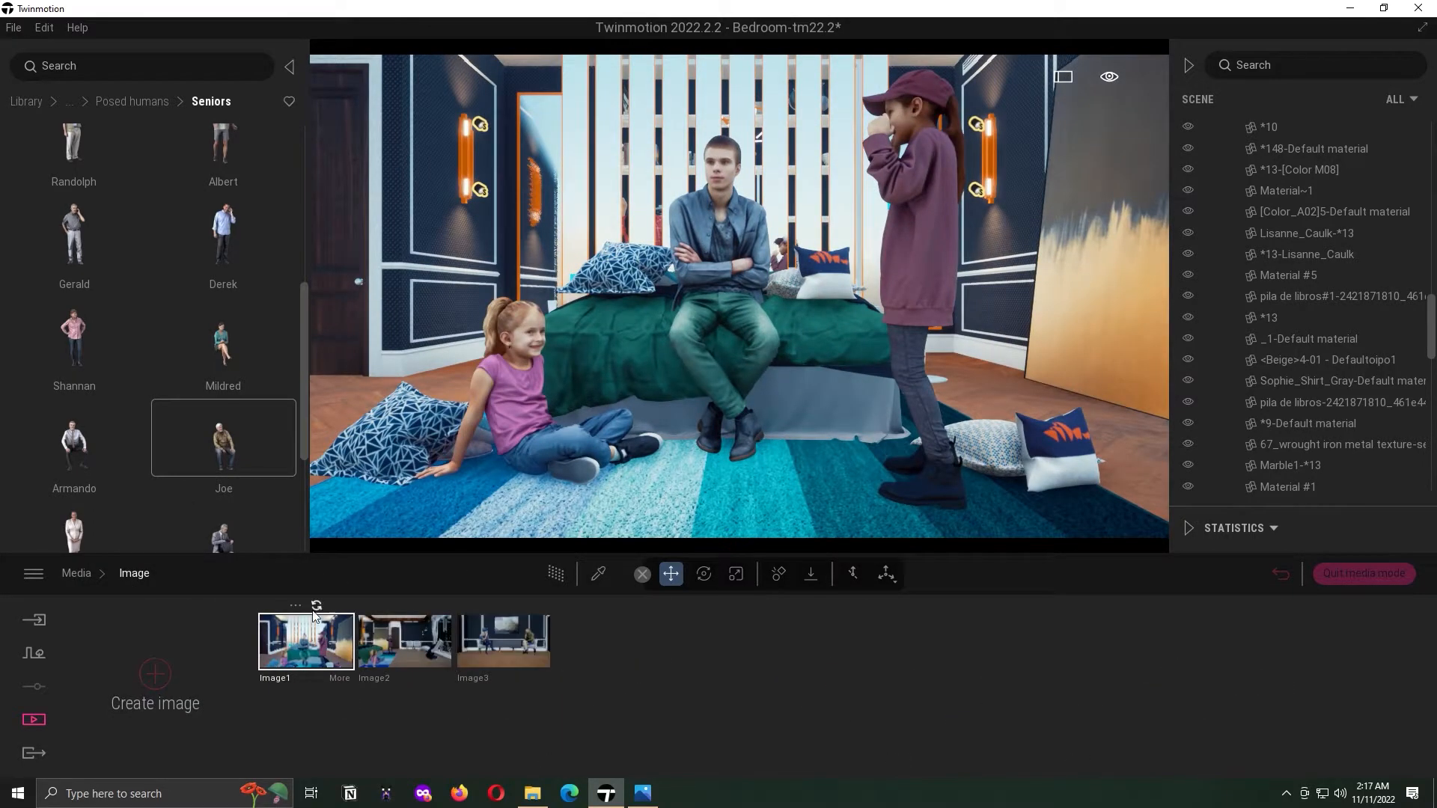
- Apply a color grading filter to Image2, and open the glass materials for the window's reflective glass
{"action": "left_click", "coordinate": [419, 651]}
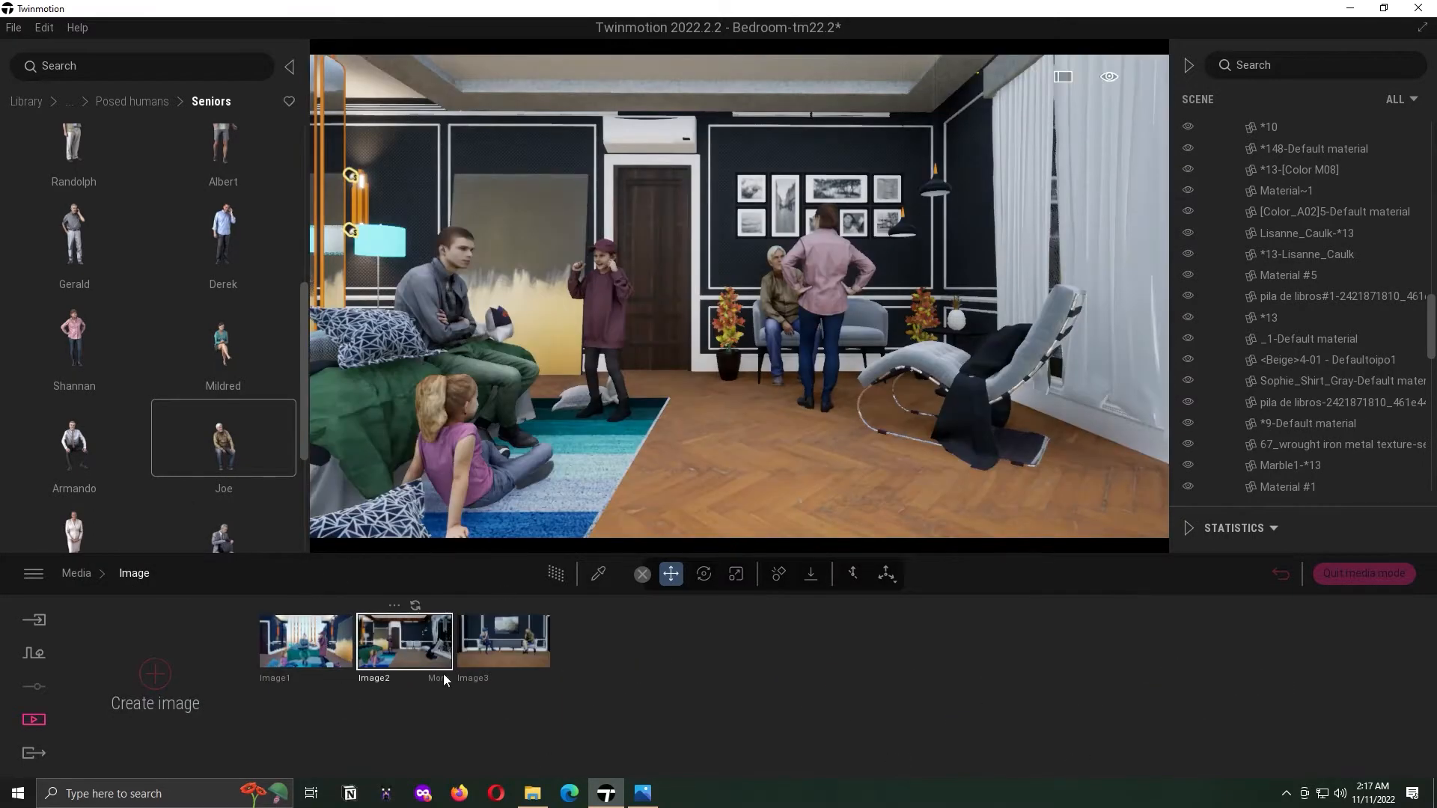
{"action": "left_click", "coordinate": [1180, 707]}
{"action": "left_click", "coordinate": [569, 706]}
{"action": "left_click", "coordinate": [572, 680]}
{"action": "left_click", "coordinate": [421, 580]}
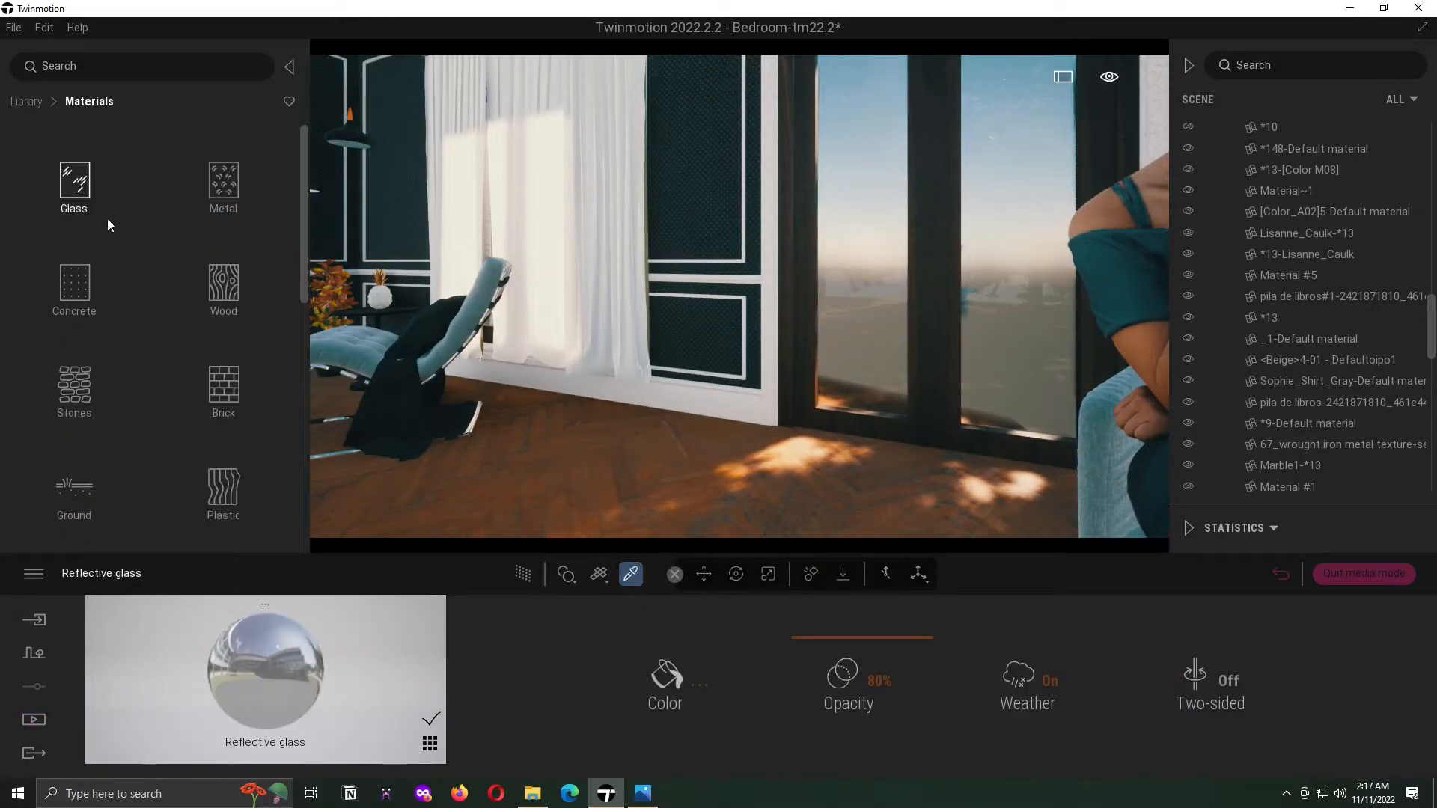
{"action": "left_click", "coordinate": [107, 218]}
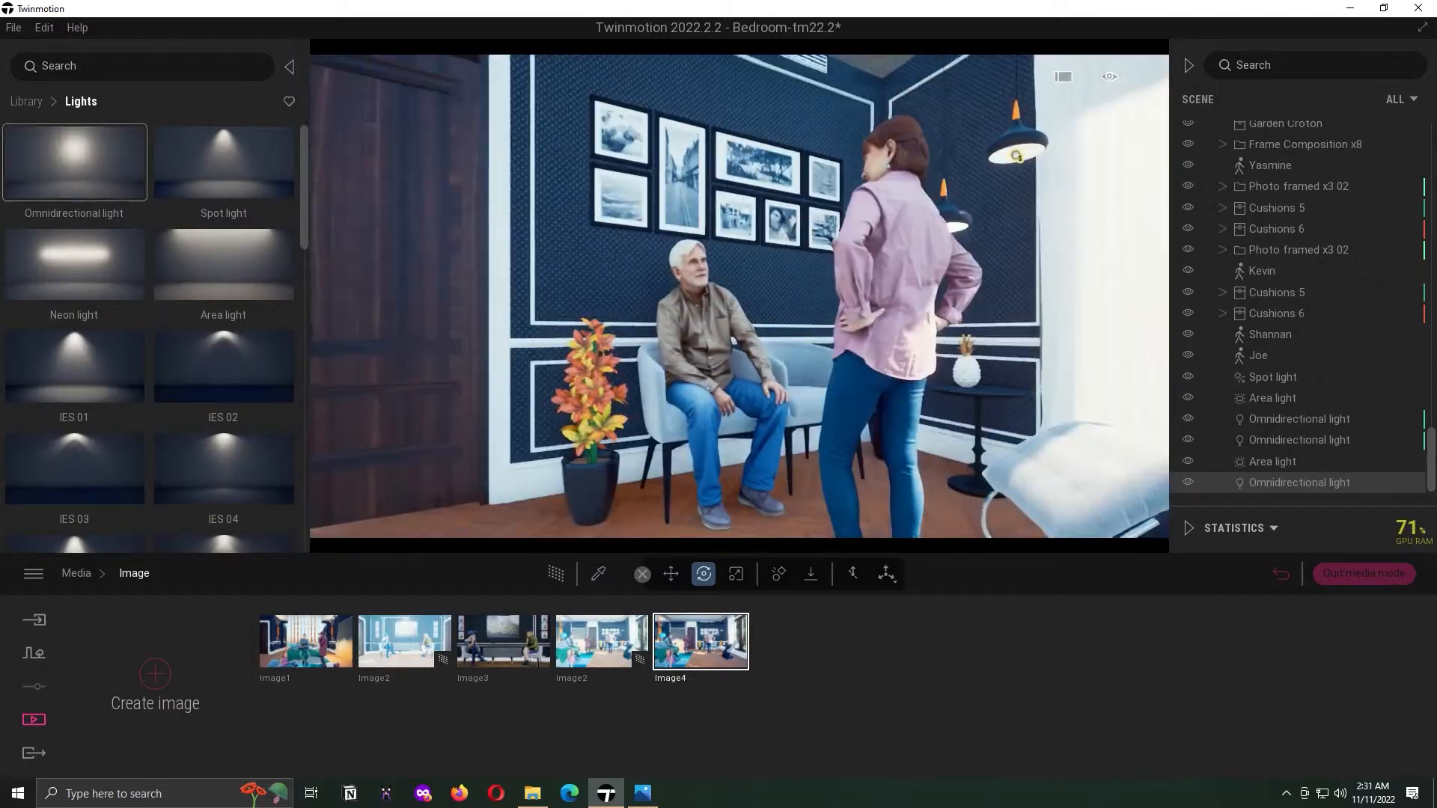
- Preview the older couple's view with the path tracer, and create another image from beside the orange plant
{"action": "left_click", "coordinate": [563, 583]}
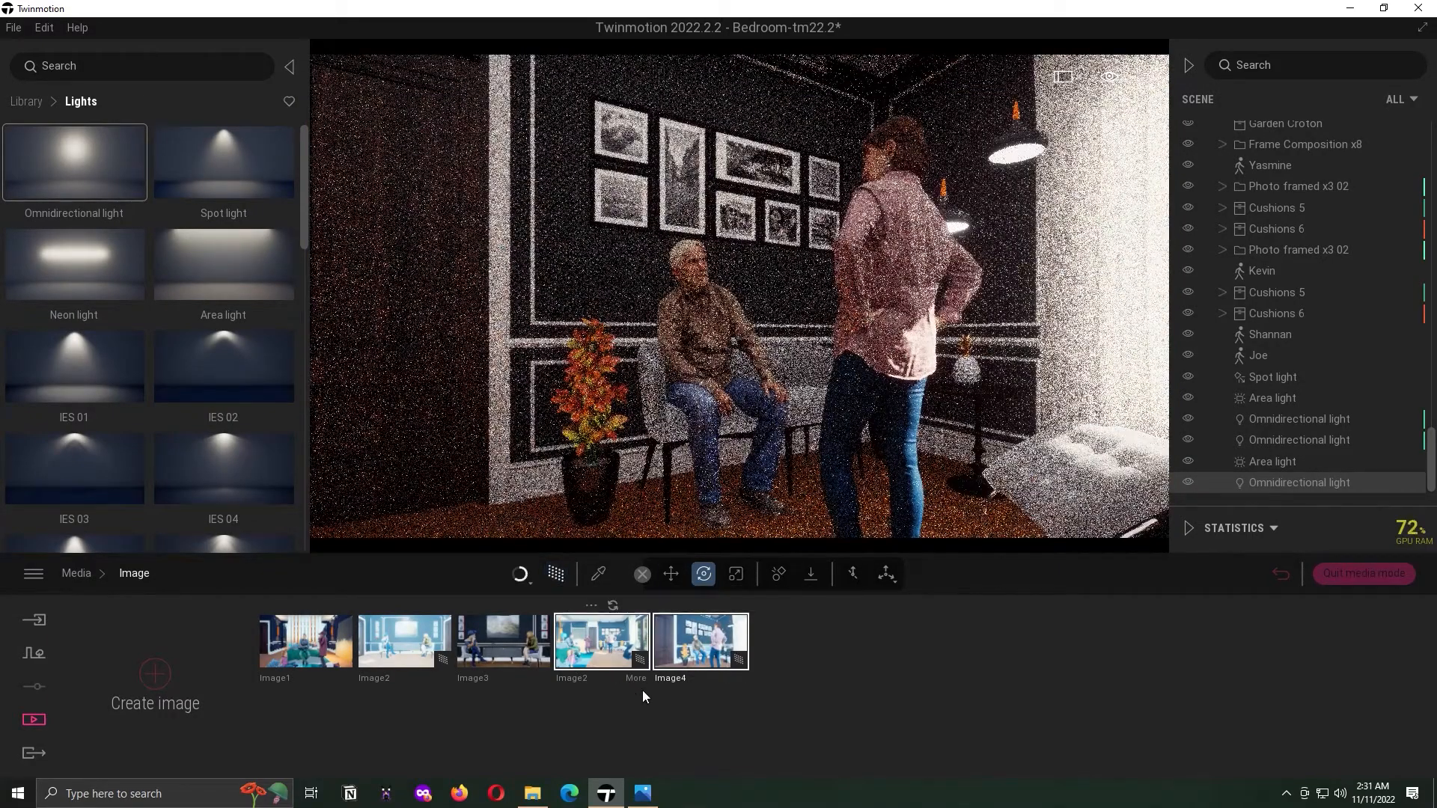
{"action": "left_click", "coordinate": [556, 574]}
{"action": "middle_click_drag", "start_coordinate": [681, 465], "coordinate": [861, 468], "text": "shift"}
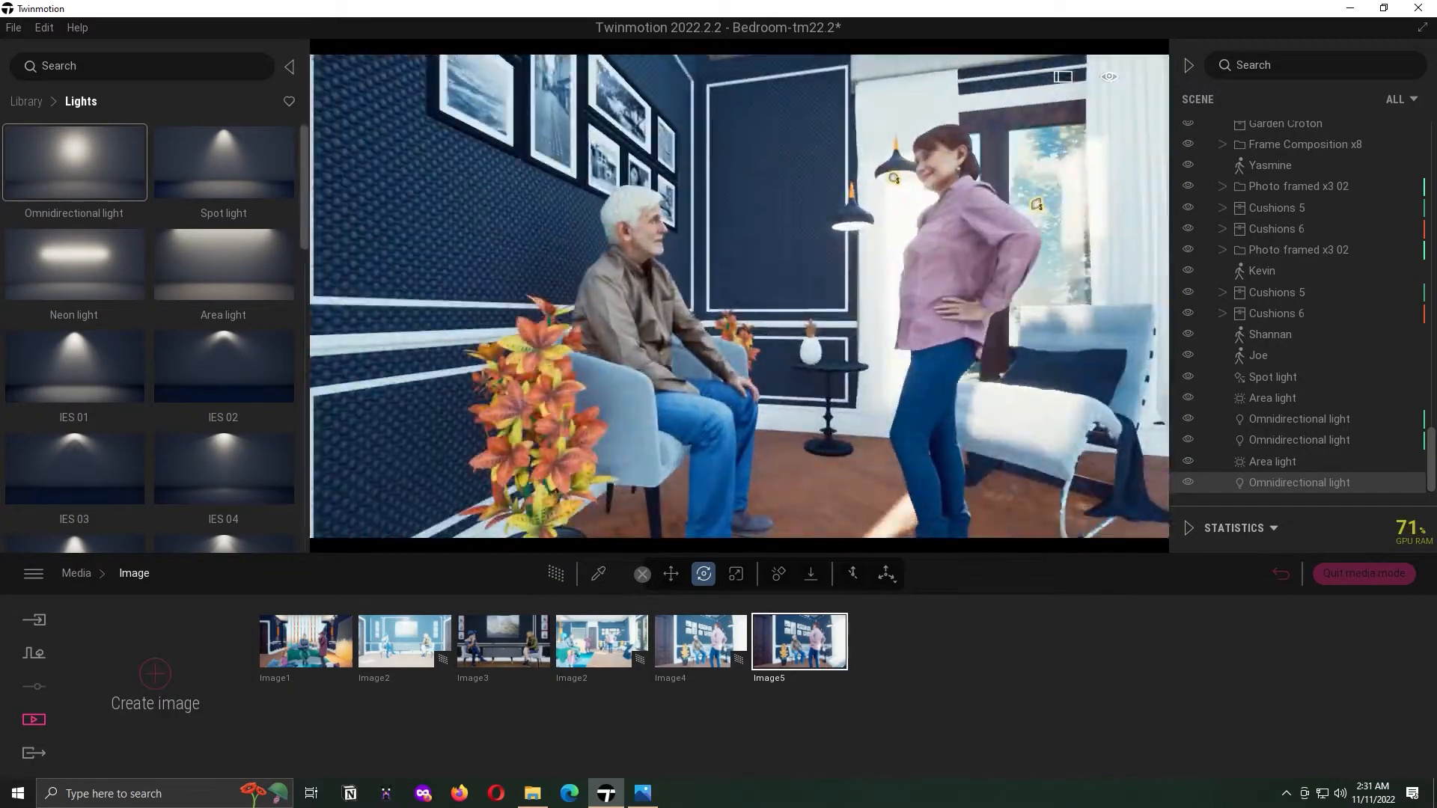
{"action": "left_click", "coordinate": [155, 675]}
- Set up a frontal image of the two seated women and the sideboard, with a camera focal length of 23 mm
{"action": "right_click_drag", "start_coordinate": [599, 419], "coordinate": [920, 419]}
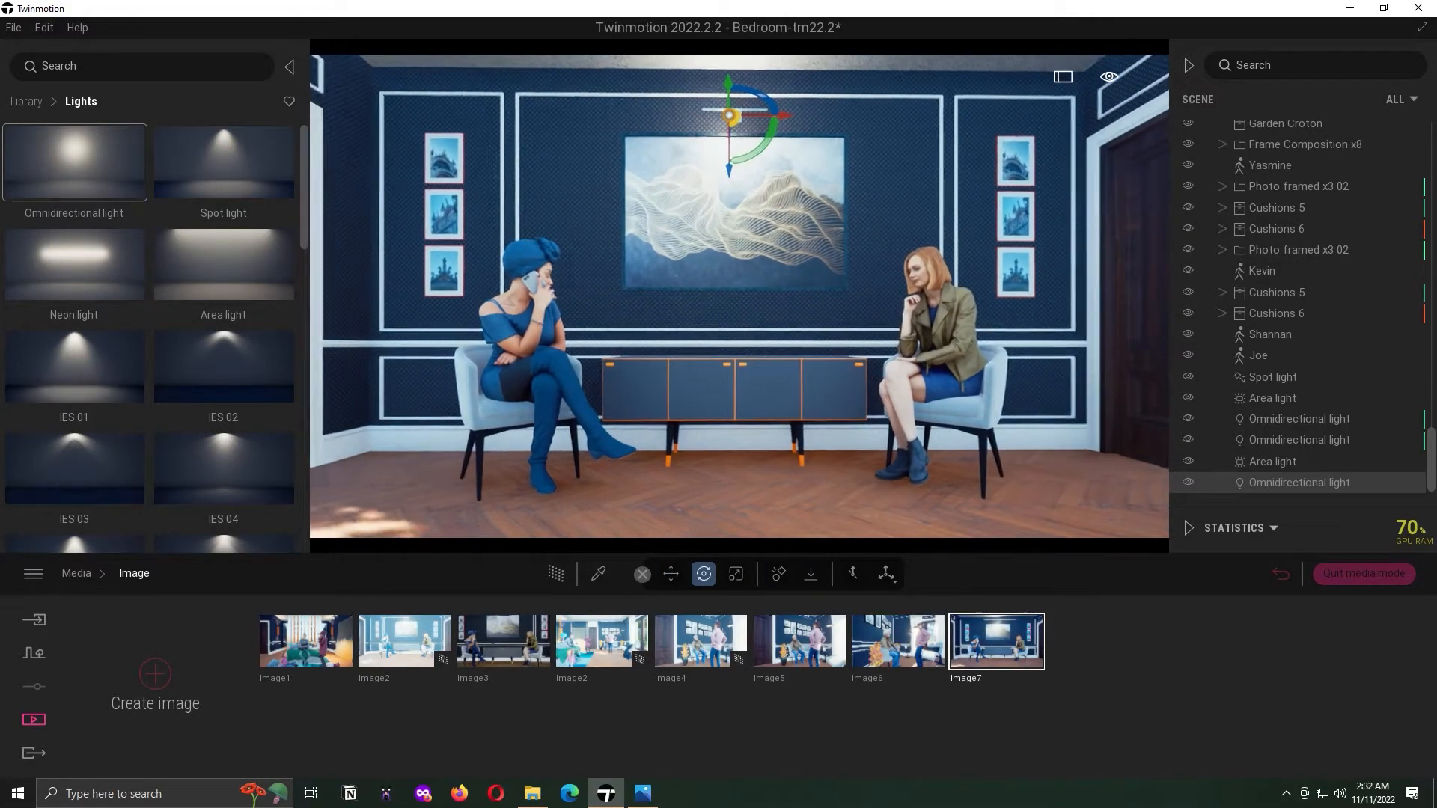
{"action": "left_click", "coordinate": [996, 641]}
{"action": "left_click", "coordinate": [1013, 674]}
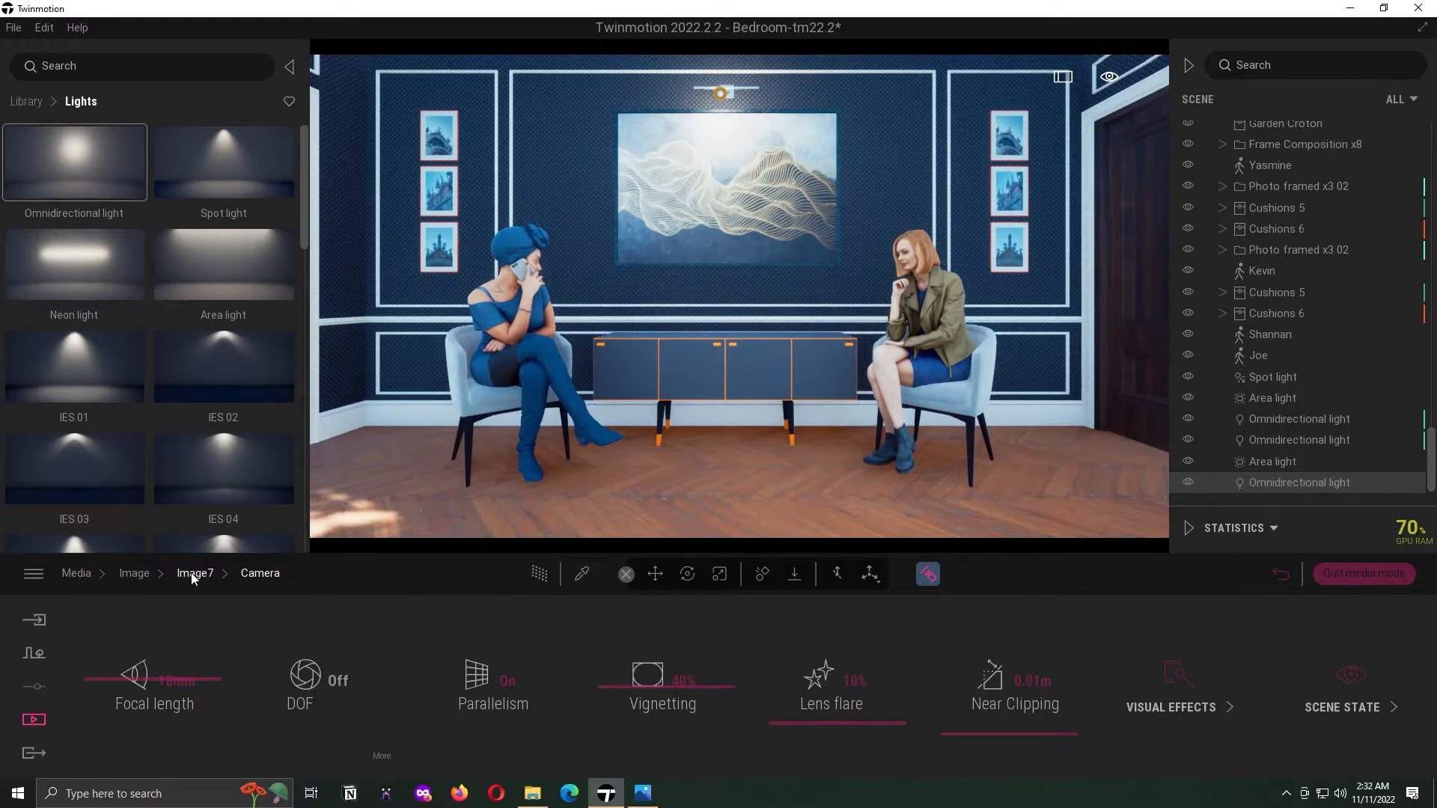
{"action": "left_click_drag", "start_coordinate": [154, 680], "coordinate": [154, 669]}
{"action": "right_click_drag", "start_coordinate": [711, 476], "coordinate": [696, 472]}
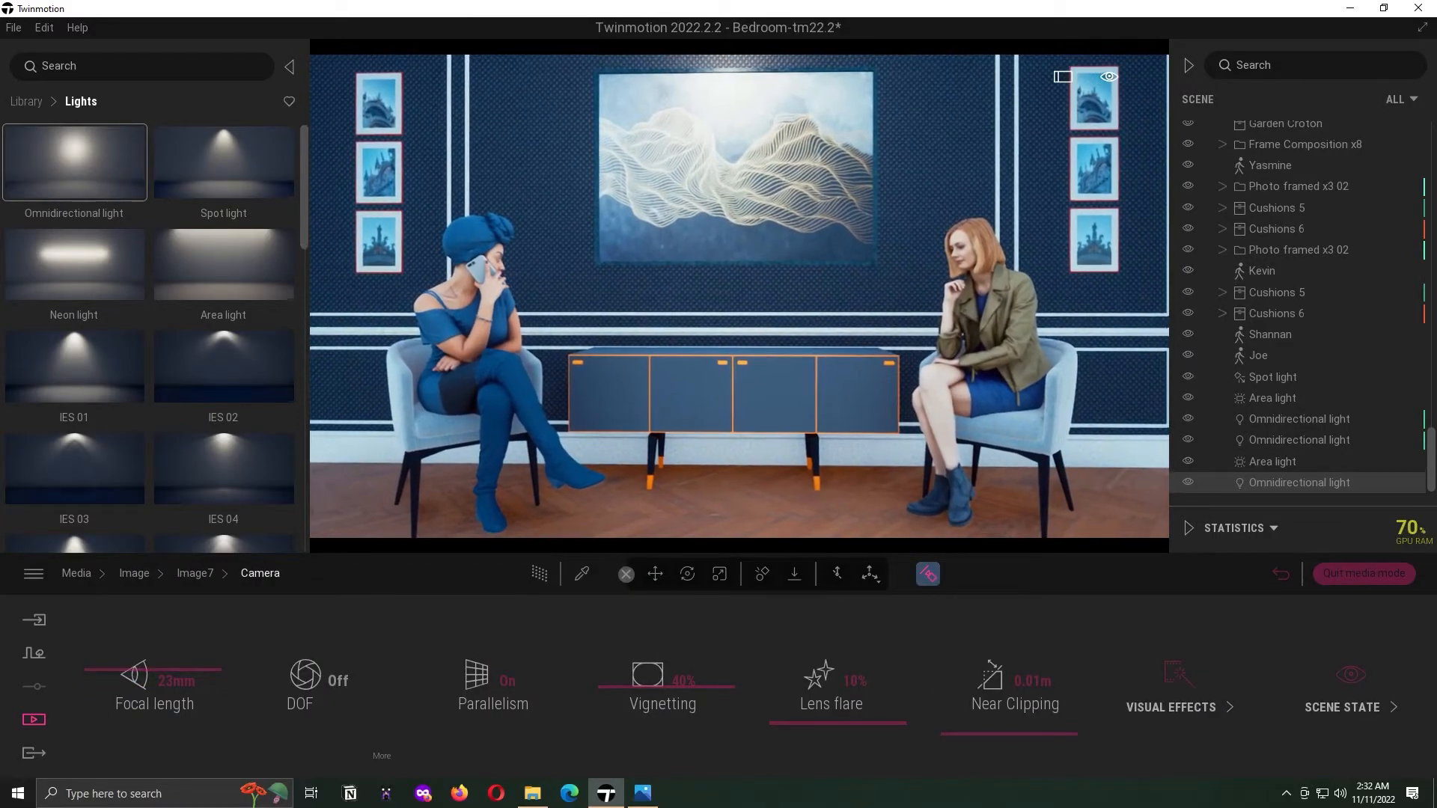
{"action": "left_click", "coordinate": [134, 573]}
- Create an angled image of the bed with the seated man and two girls, adjusting its focal length and framing
{"action": "left_click", "coordinate": [1030, 627]}
{"action": "right_click_drag", "start_coordinate": [823, 337], "coordinate": [699, 420]}
{"action": "left_click", "coordinate": [155, 675]}
{"action": "left_click", "coordinate": [1095, 642]}
{"action": "left_click", "coordinate": [1007, 677]}
{"action": "left_click_drag", "start_coordinate": [145, 676], "coordinate": [144, 653]}
{"action": "right_click_drag", "start_coordinate": [673, 336], "coordinate": [632, 329]}
- Compare color grading filters such as AUT on the angled bed image and apply one
{"action": "left_click", "coordinate": [1196, 691]}
{"action": "left_click", "coordinate": [555, 685]}
{"action": "left_click", "coordinate": [555, 678]}
{"action": "left_click", "coordinate": [423, 576]}
{"action": "left_click", "coordinate": [552, 580]}
{"action": "scroll", "coordinate": [556, 582], "scroll_direction": "down", "scroll_amount": 1}
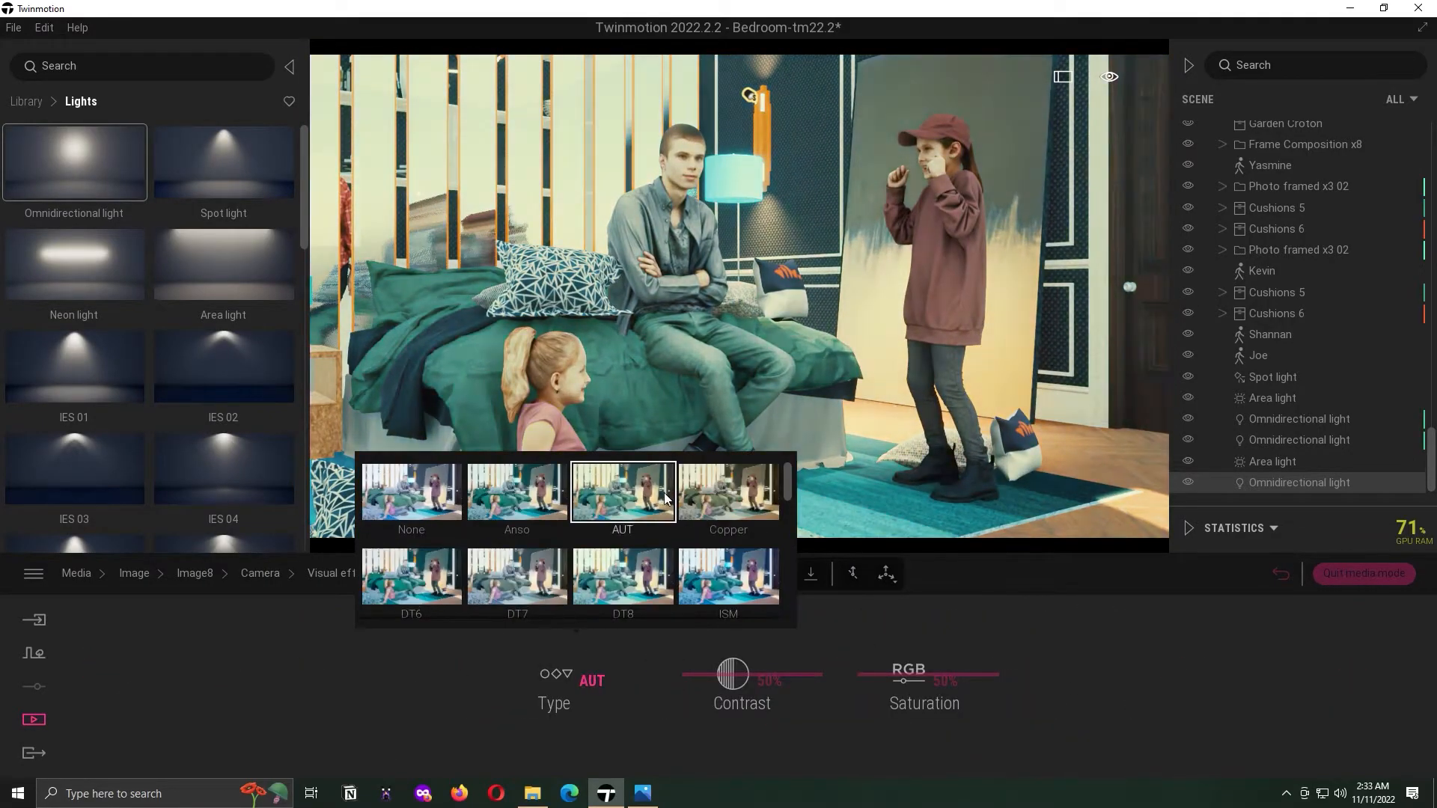
{"action": "scroll", "coordinate": [556, 582], "scroll_direction": "down", "scroll_amount": 1}
{"action": "left_click", "coordinate": [622, 593]}
{"action": "left_click", "coordinate": [413, 517]}
- Set the lighting exposure of the angled bed image to 0.50
{"action": "left_click", "coordinate": [134, 574]}
{"action": "left_click", "coordinate": [1129, 678]}
{"action": "left_click", "coordinate": [483, 677]}
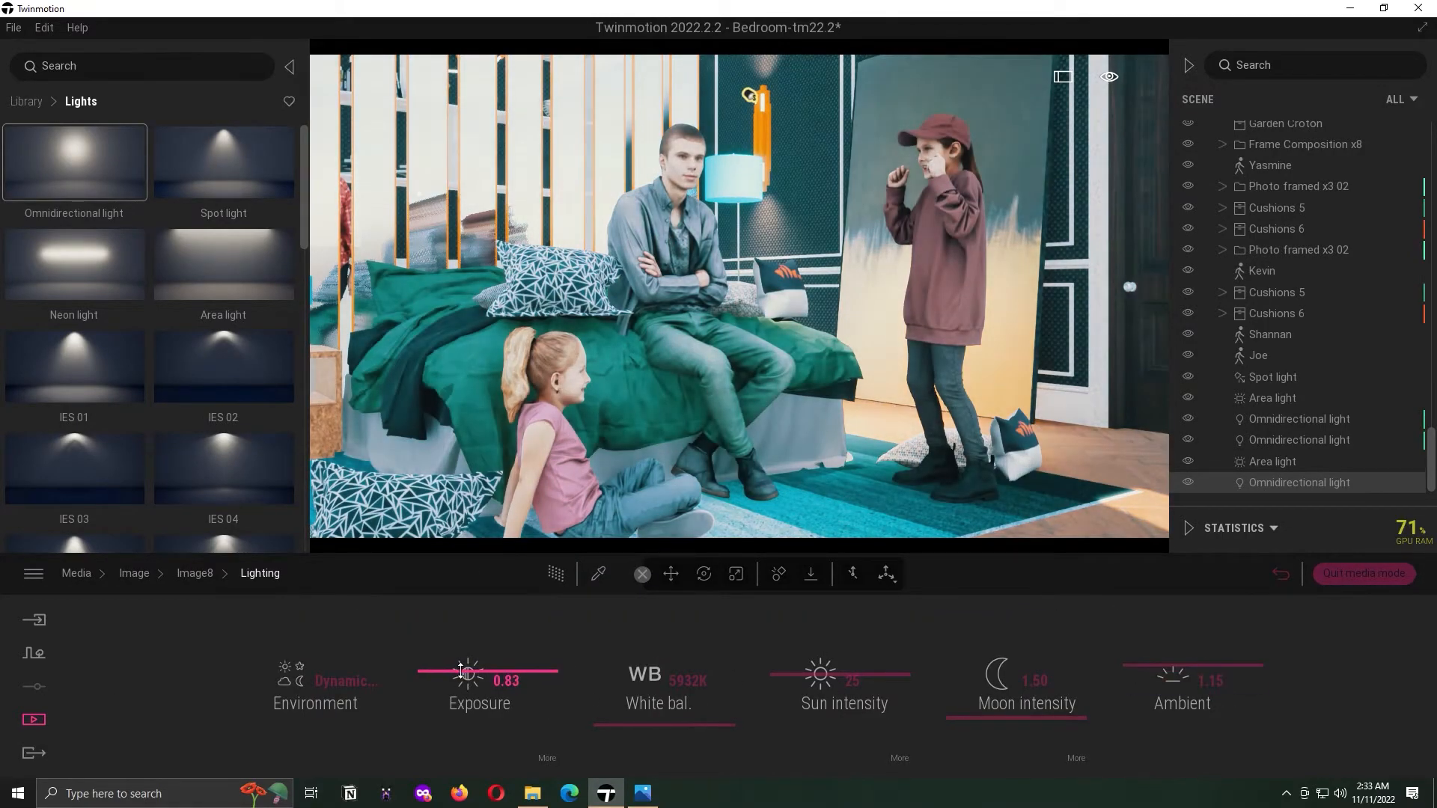
{"action": "left_click_drag", "start_coordinate": [461, 672], "coordinate": [461, 672]}
- Try hiding the transparent curtain, the Spot light and the last Area light in the scene list
{"action": "scroll", "coordinate": [1190, 361], "scroll_direction": "up", "scroll_amount": 6}
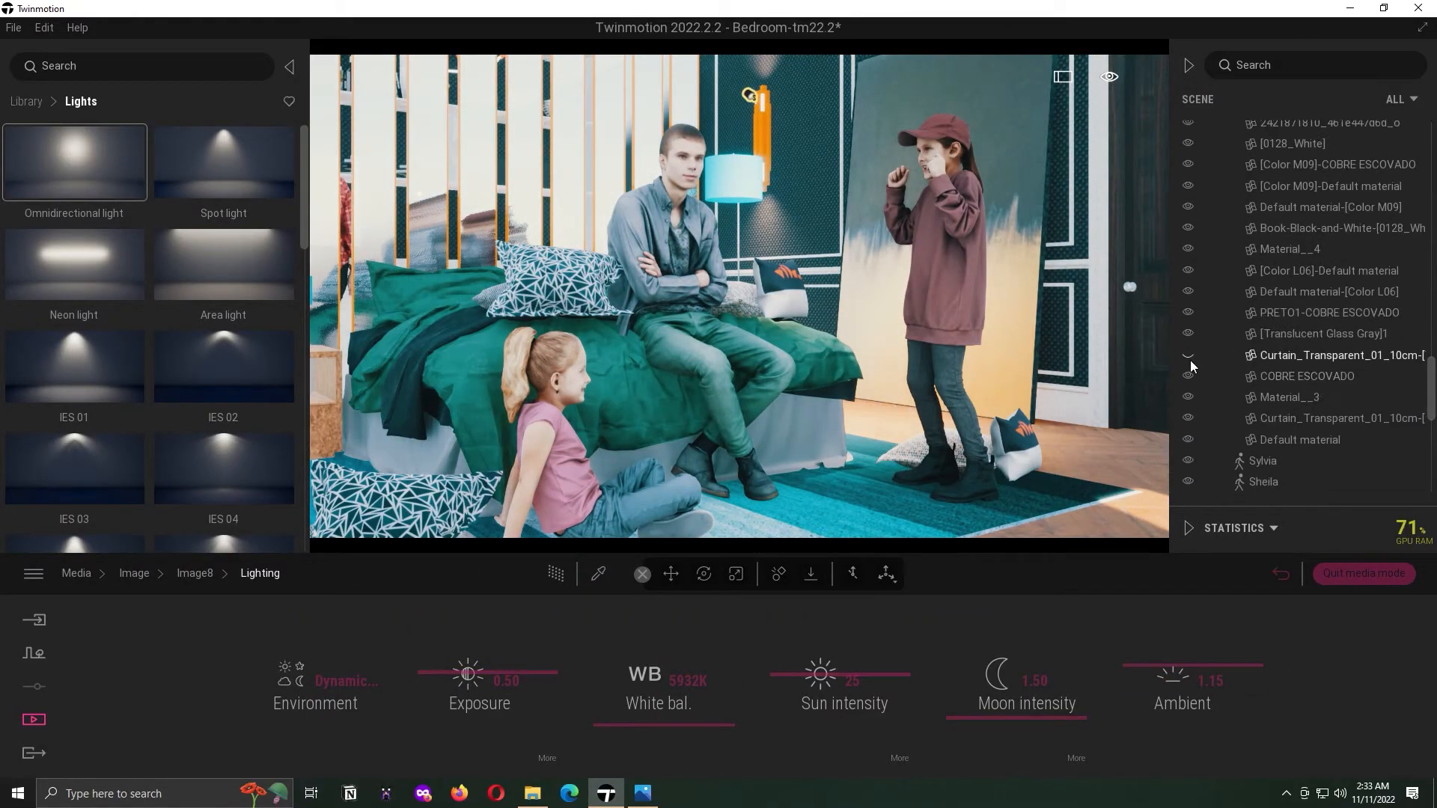
{"action": "scroll", "coordinate": [1194, 419], "scroll_direction": "down", "scroll_amount": 6}
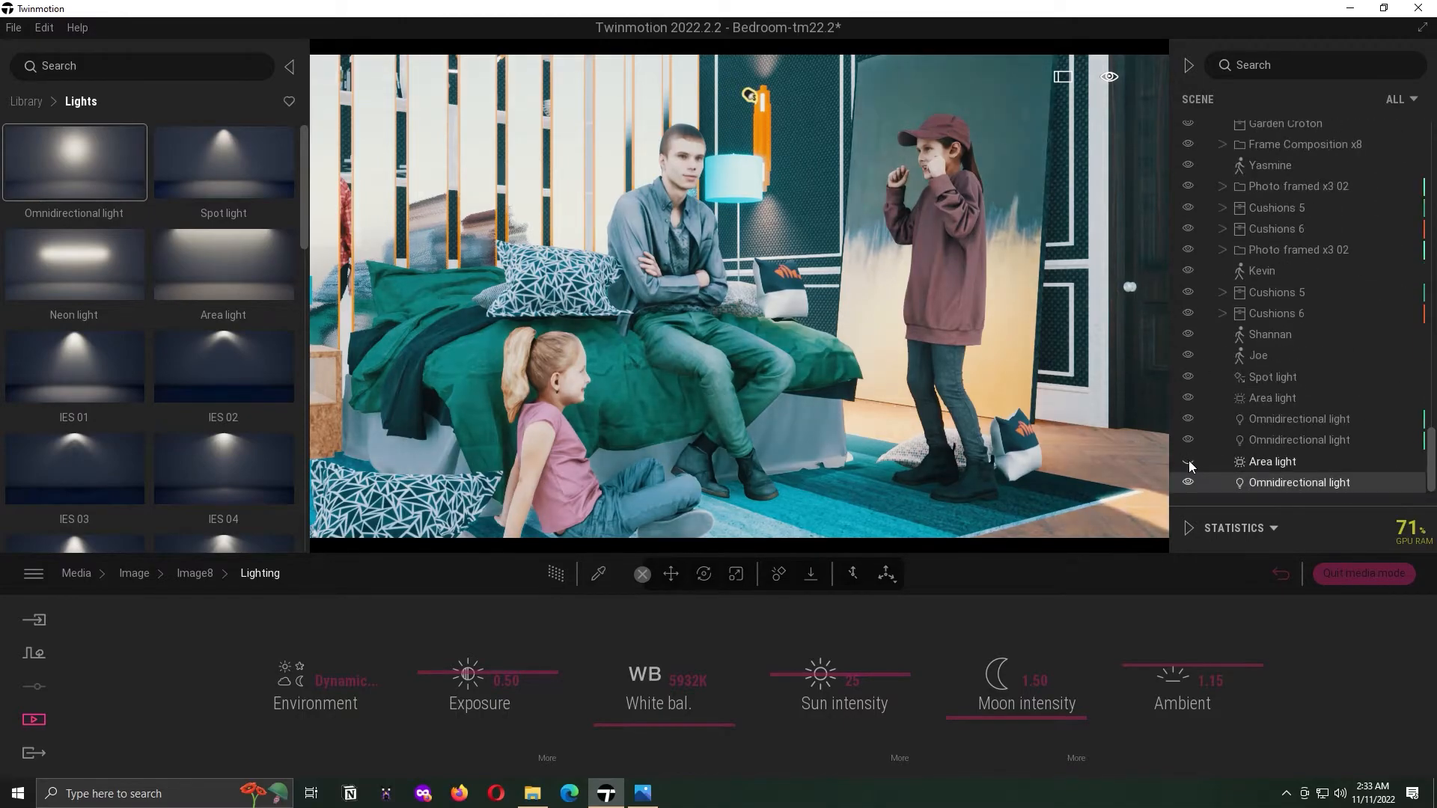
{"action": "left_click", "coordinate": [1188, 378]}
{"action": "left_click", "coordinate": [1187, 461]}
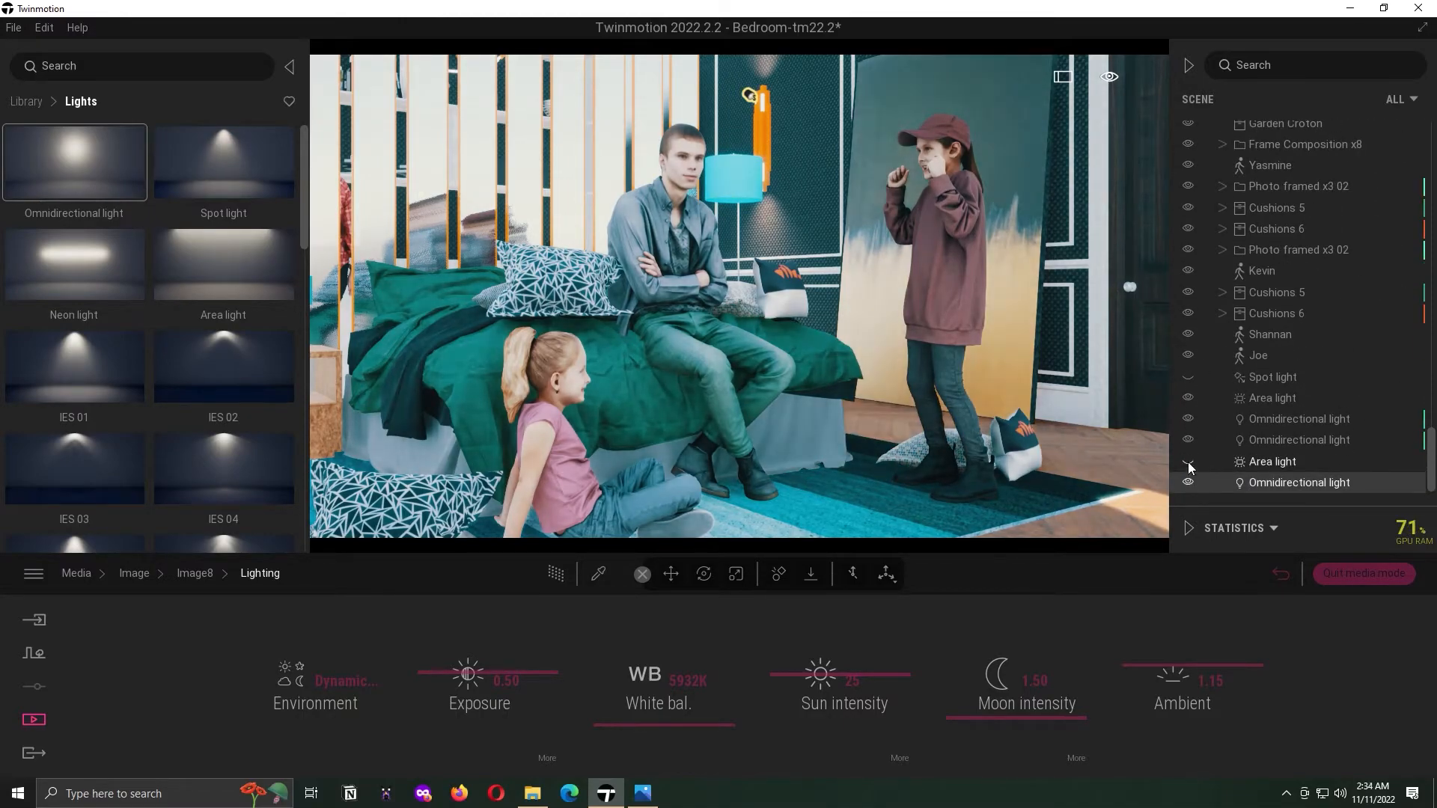
- Adjust the white balance of the angled bed image and open its lighting environment choice
{"action": "left_click_drag", "start_coordinate": [637, 715], "coordinate": [657, 715]}
{"action": "left_click", "coordinate": [325, 678]}
- Review Image3, Image5, Image7 and Image8, and open the export of the image views
{"action": "left_click", "coordinate": [503, 642]}
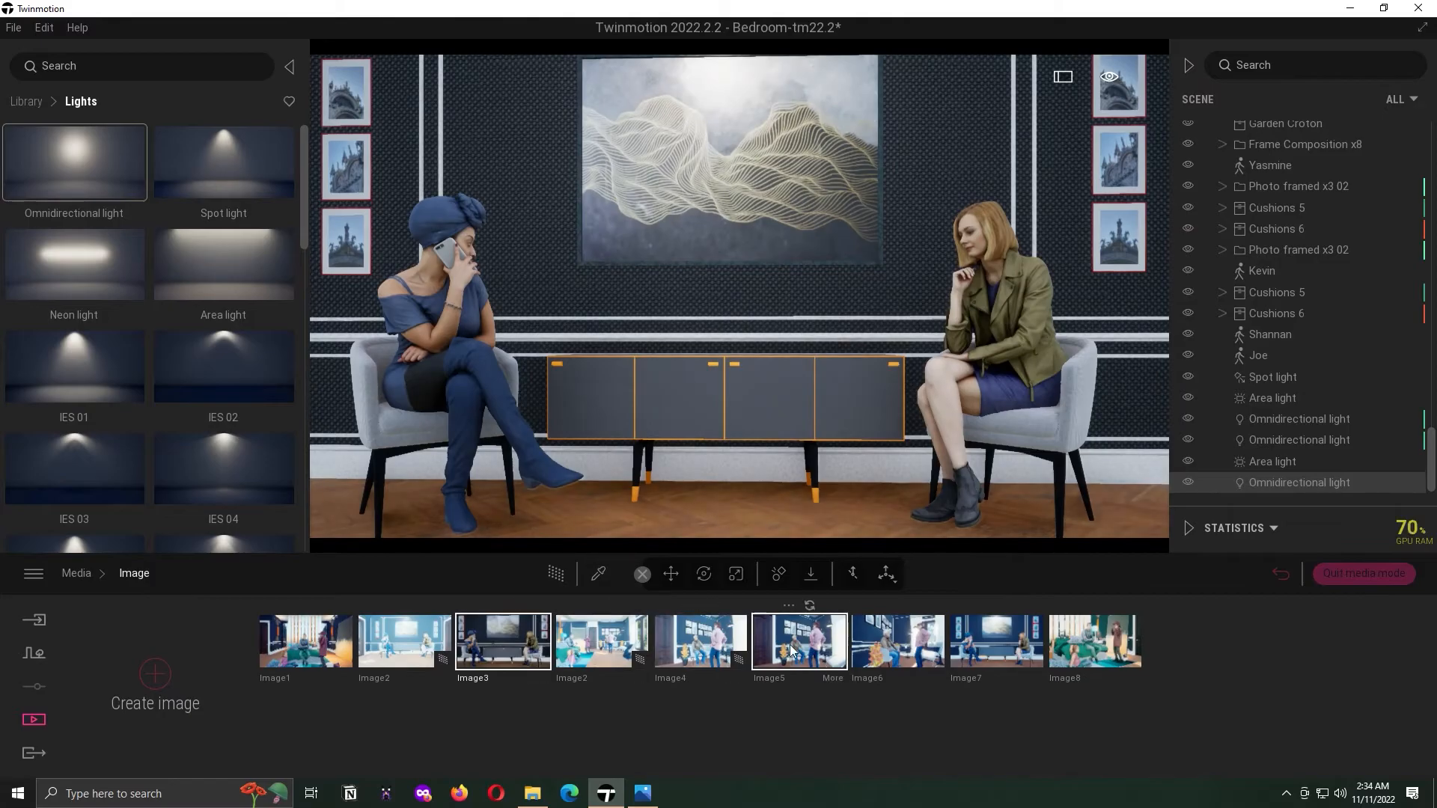
{"action": "left_click", "coordinate": [804, 641]}
{"action": "left_click", "coordinate": [1003, 641]}
{"action": "left_click", "coordinate": [1100, 642]}
{"action": "left_click", "coordinate": [34, 753]}
{"action": "left_click", "coordinate": [247, 683]}
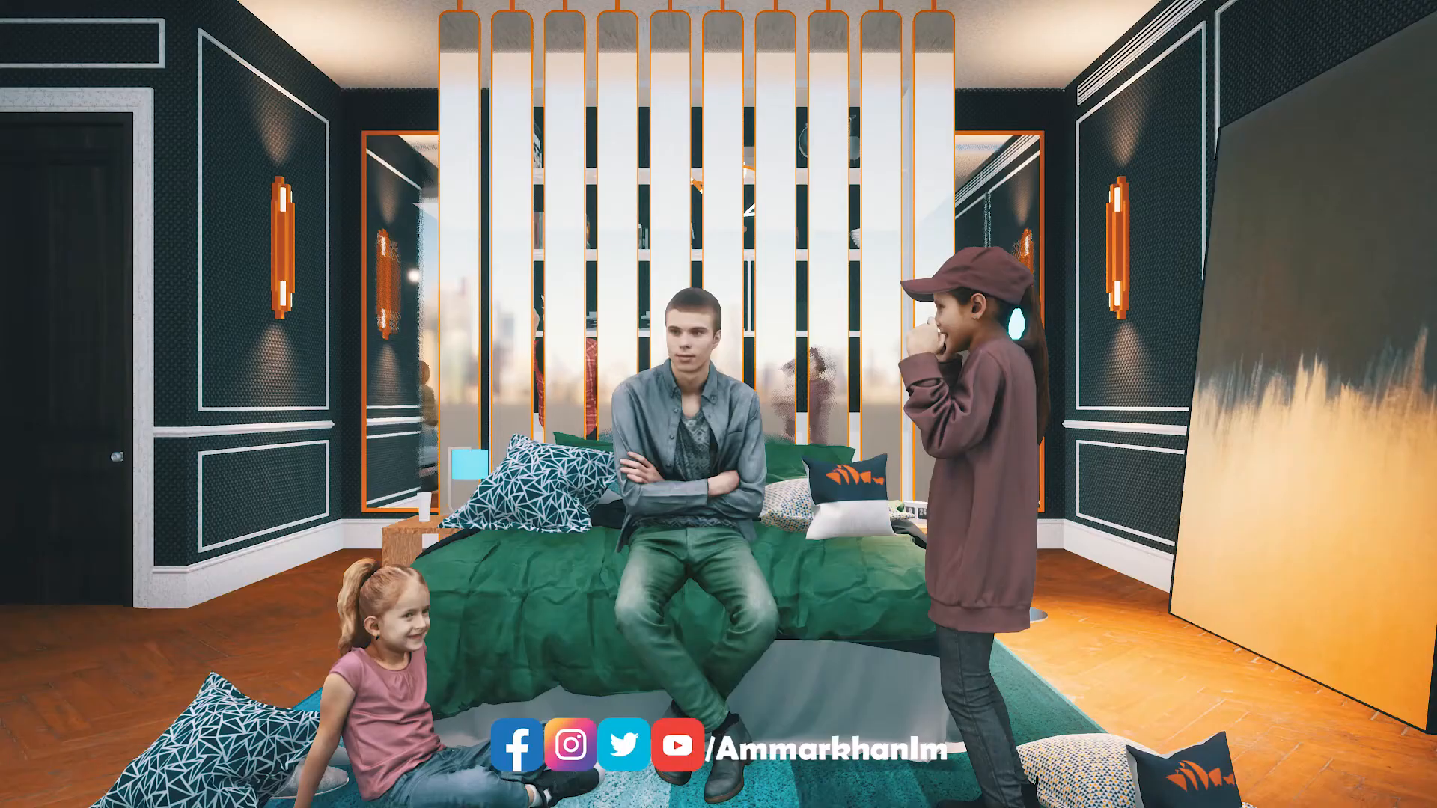